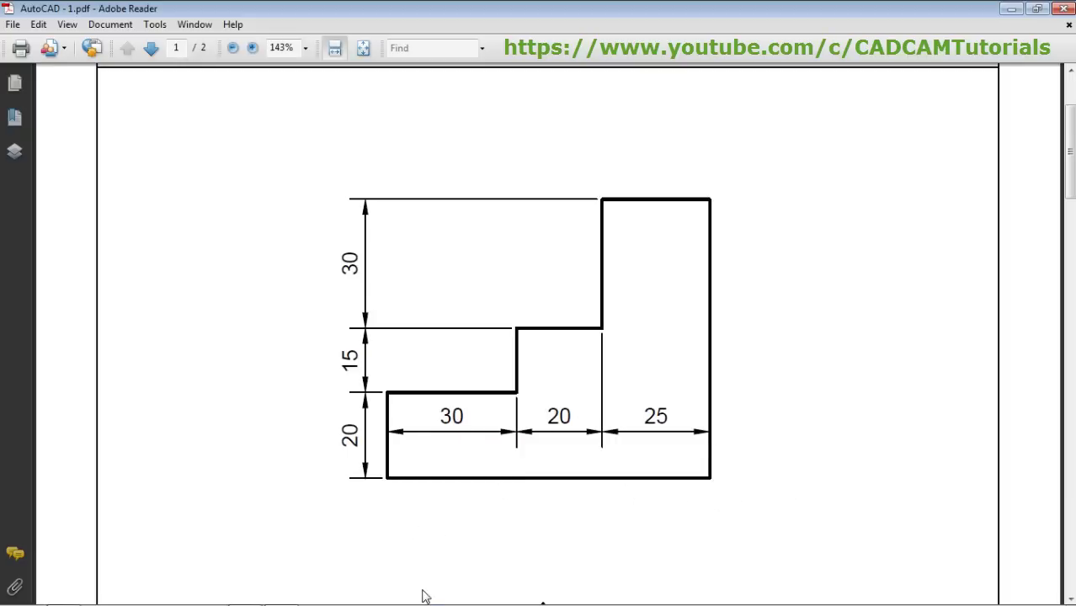
- Switch to AutoCAD and set the lower-left corner of the model space limits to 0,0
mouse_move(244, 602)
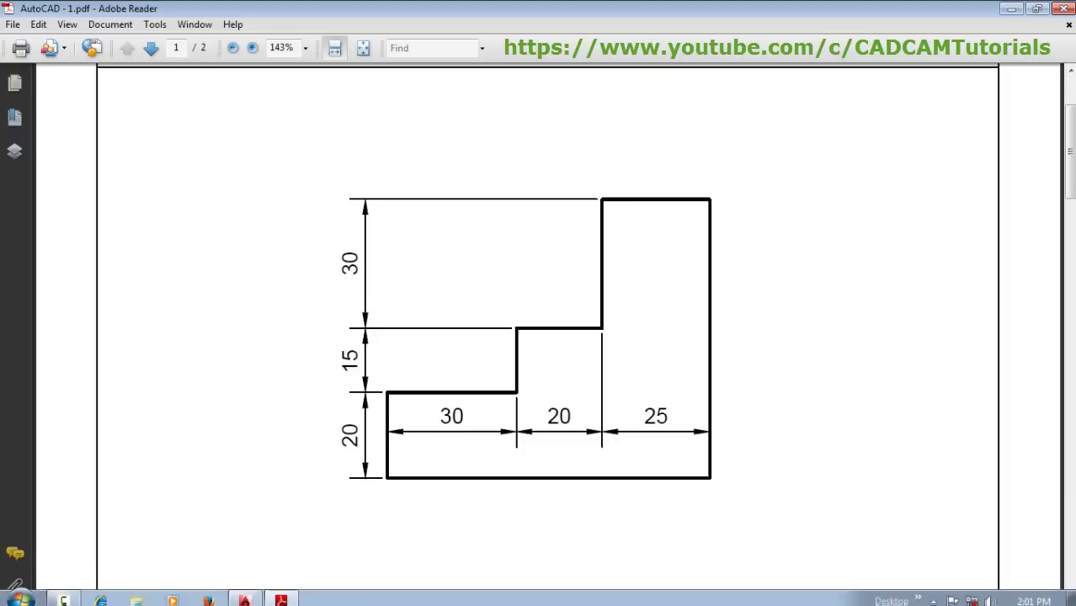
click(245, 596)
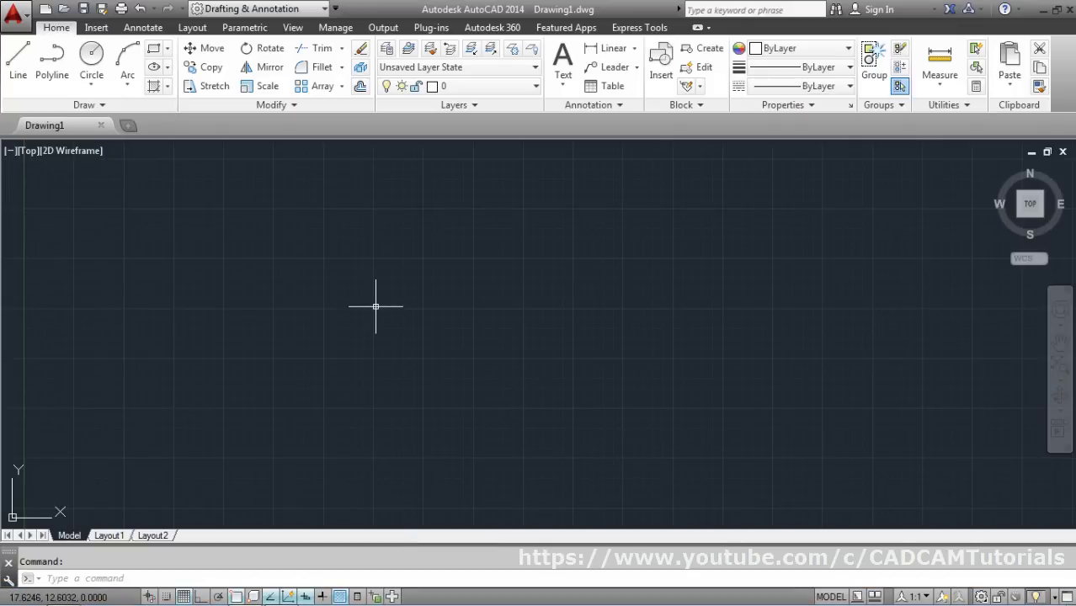
text(lim)
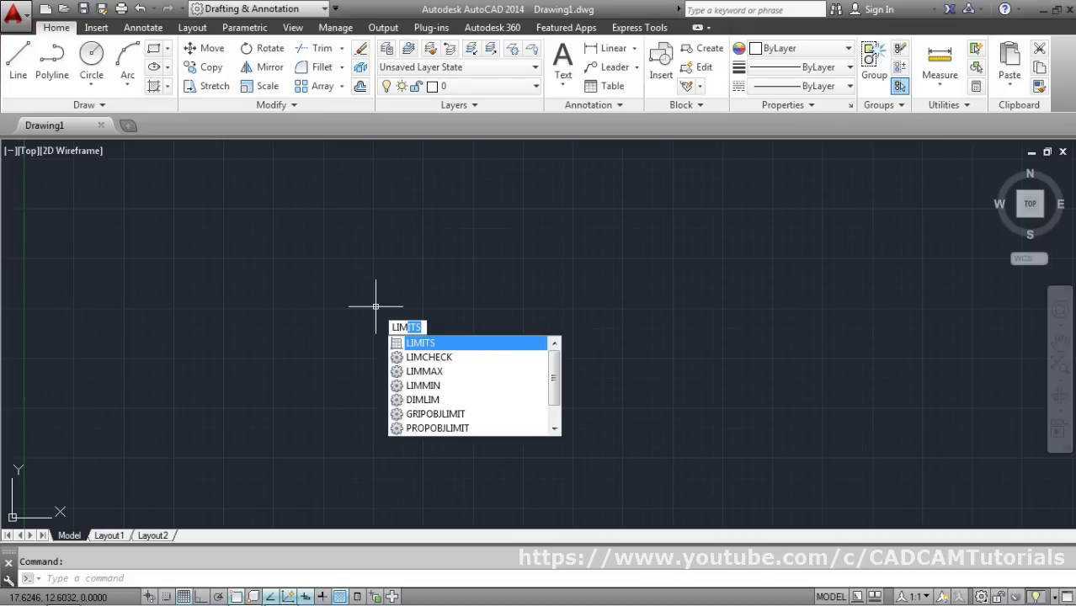
key(Return)
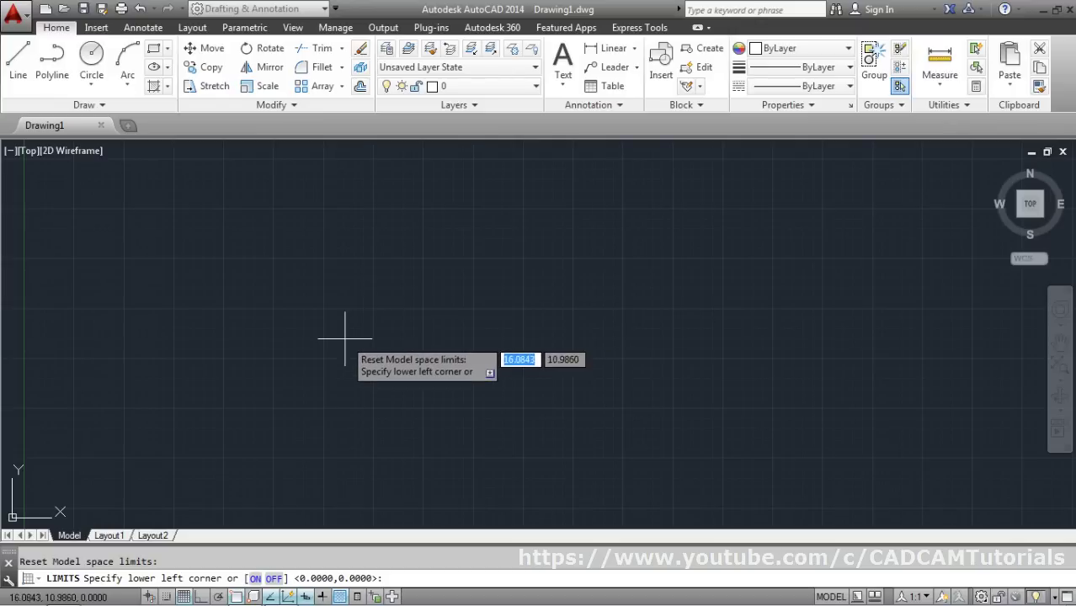
text(0)
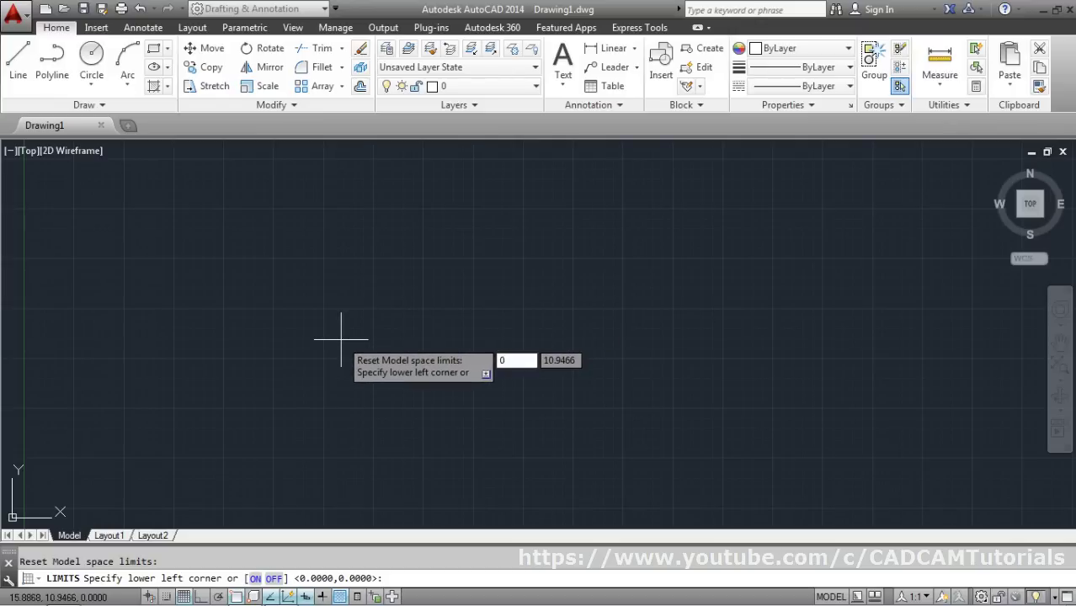
key(Tab)
text(0)
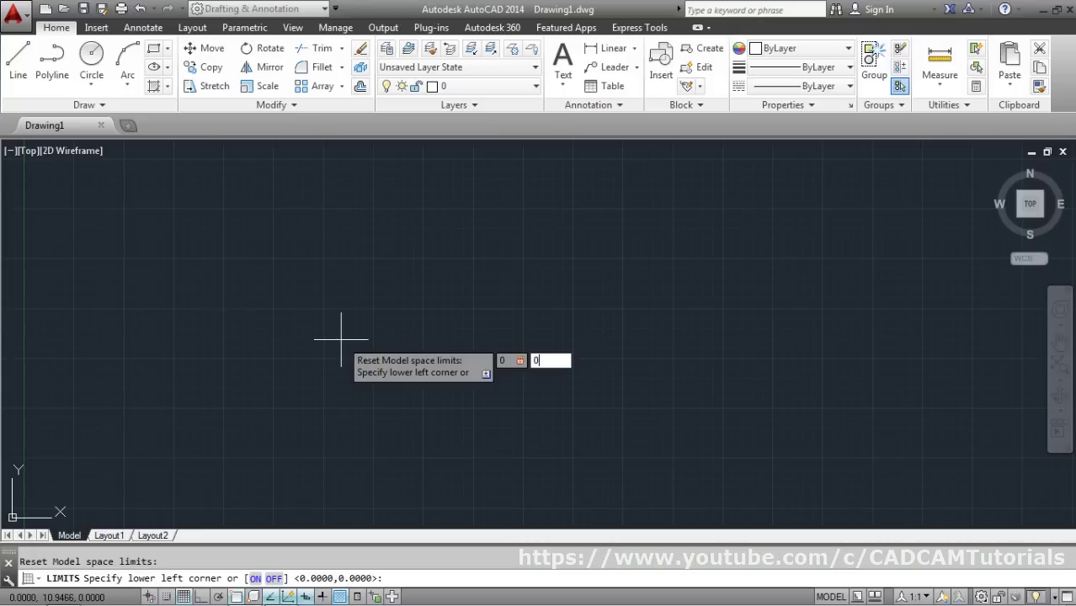
key(Return)
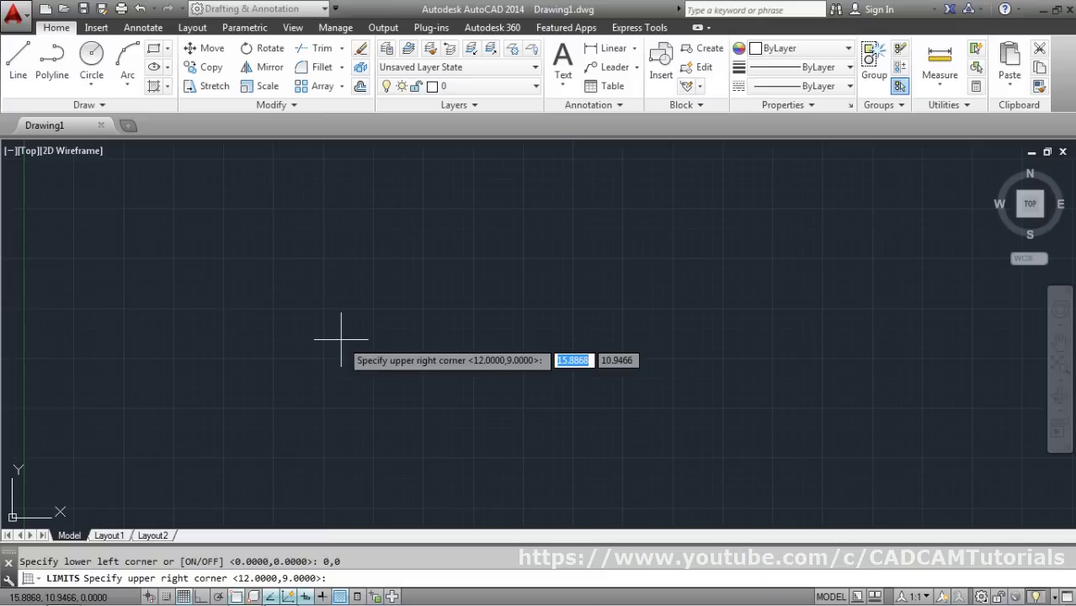
- Set the upper-right corner of the limits to 100,100 and apply Zoom All
text(100)
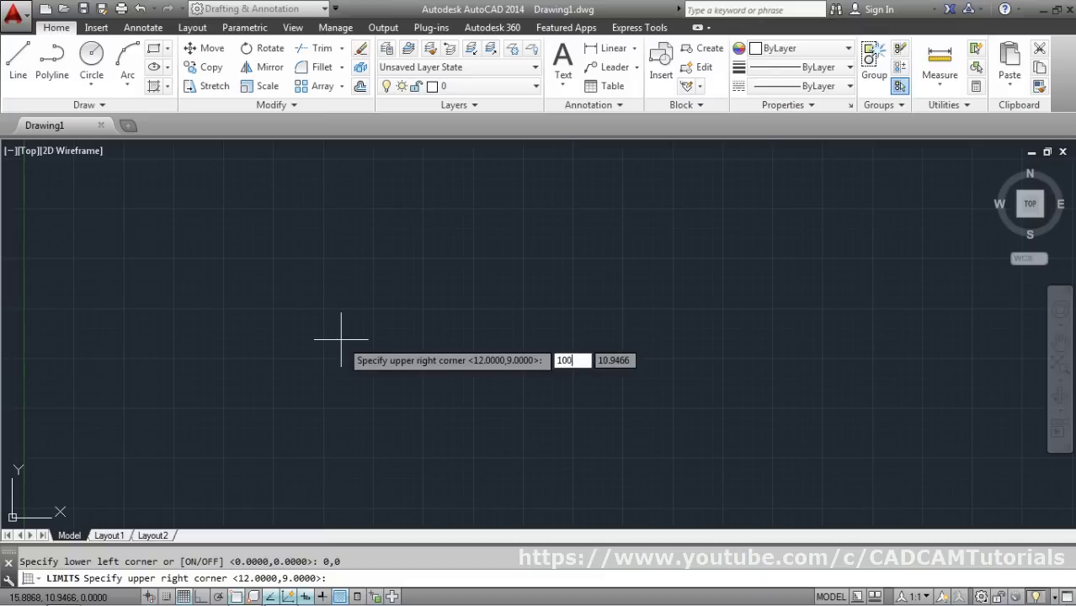
key(Tab)
text(1)
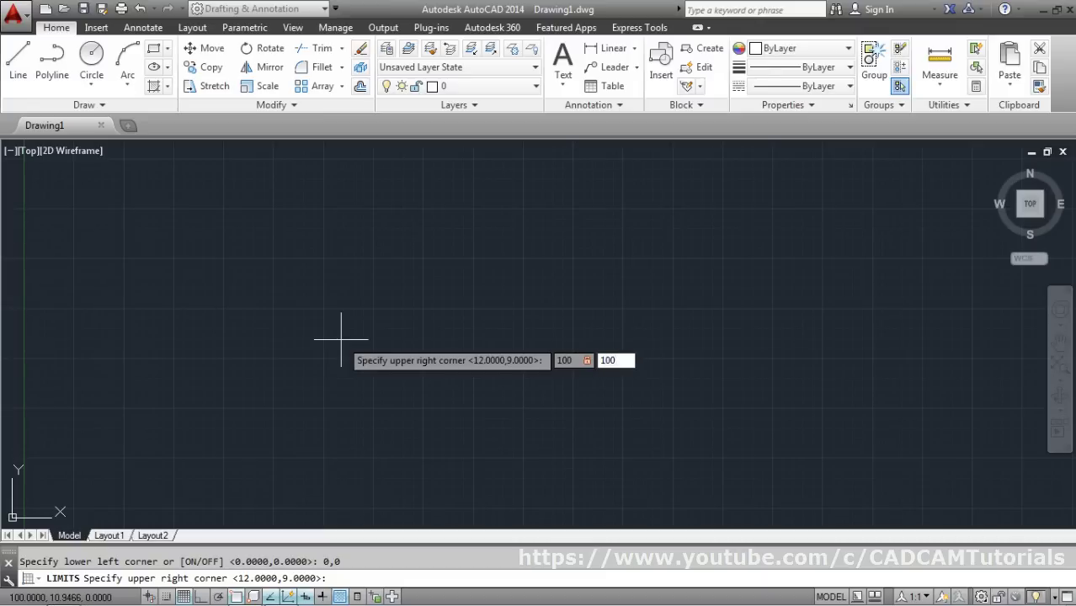
text(00)
key(Return)
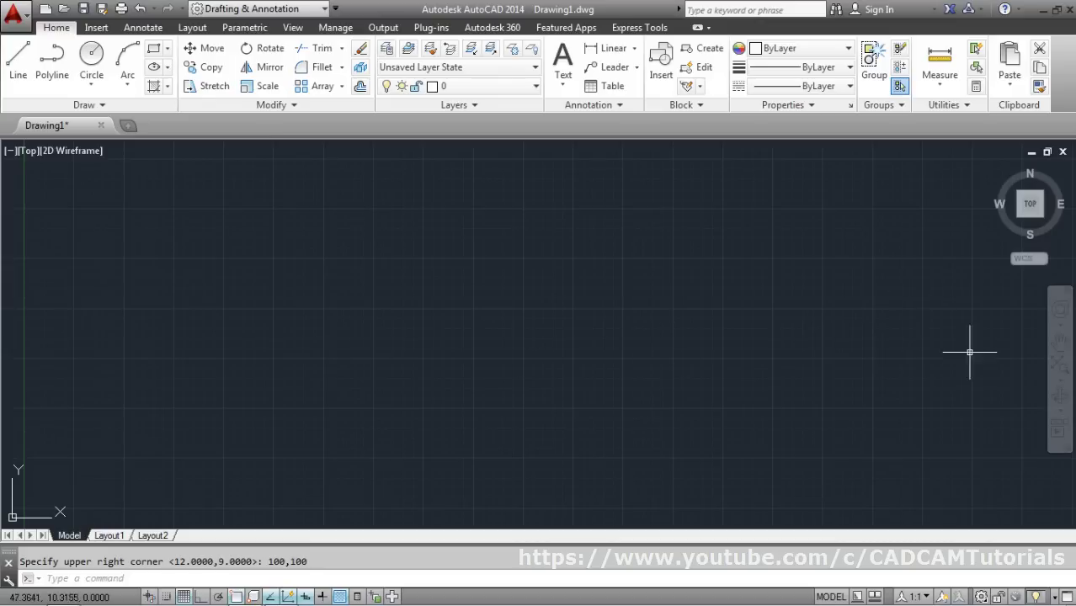
click(1063, 383)
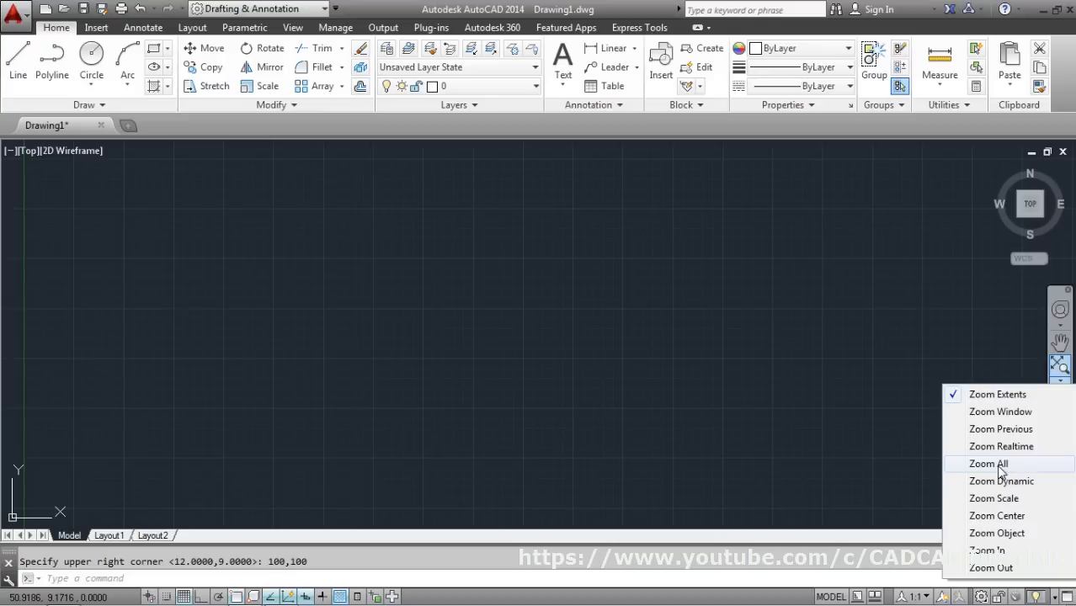
click(988, 464)
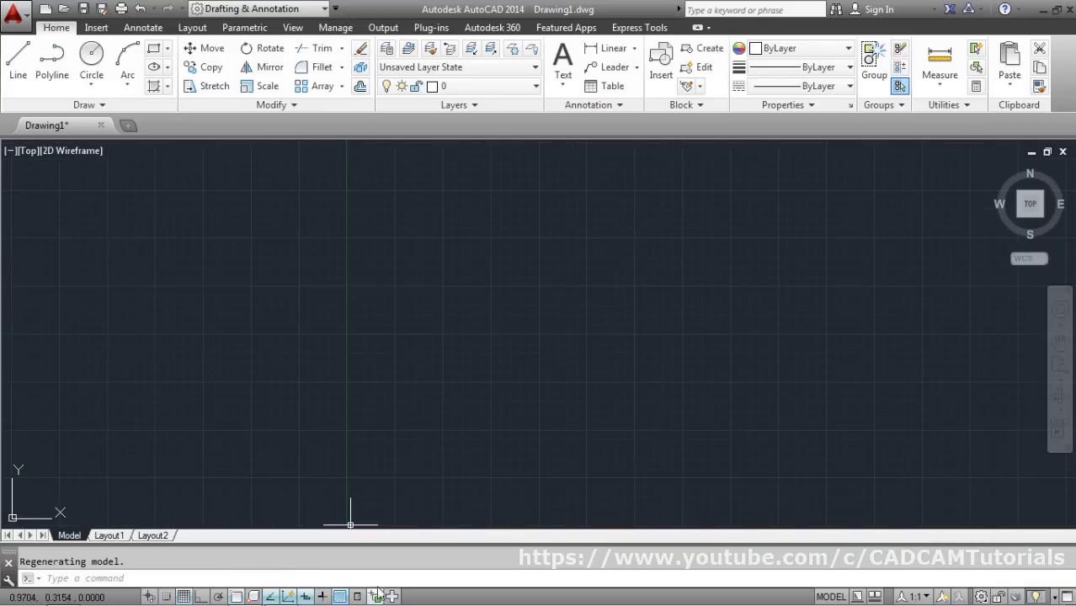
- Turn on Ortho mode and draw a 75-unit horizontal base line rightward with the Line command
click(19, 76)
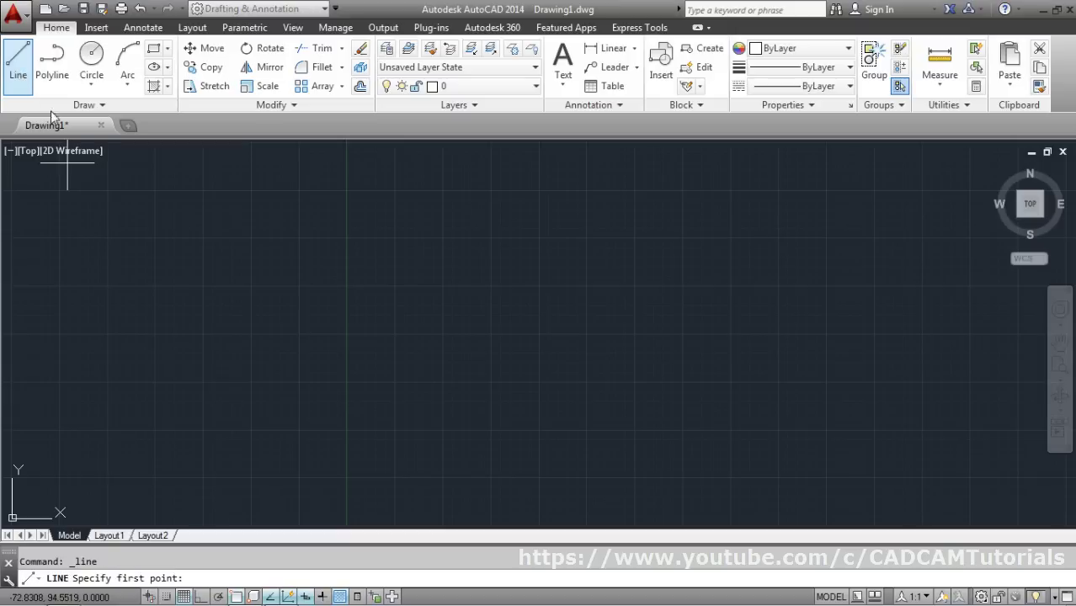
click(284, 501)
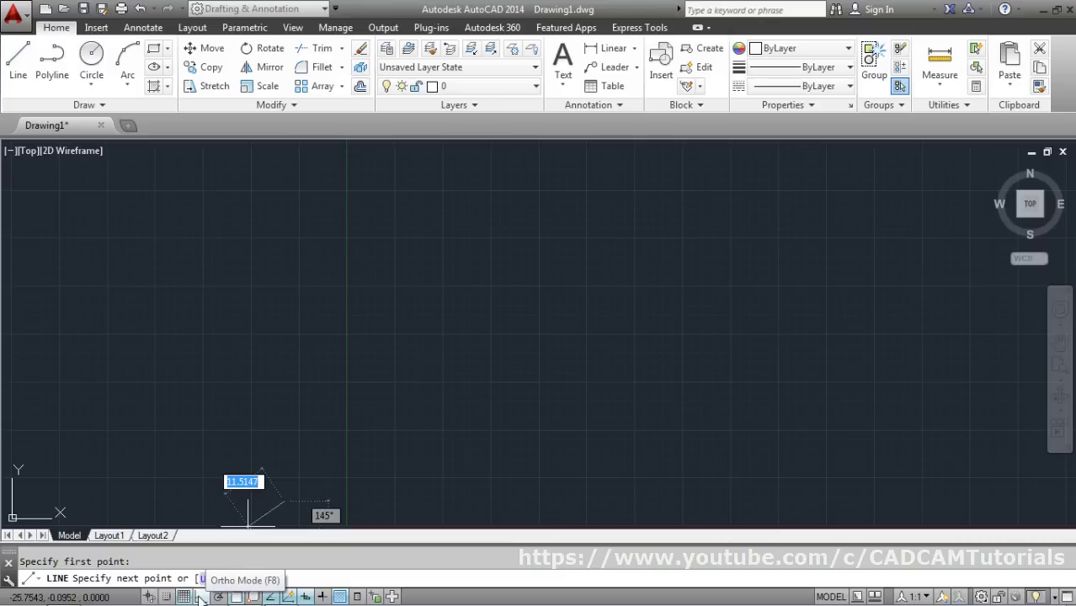
click(200, 596)
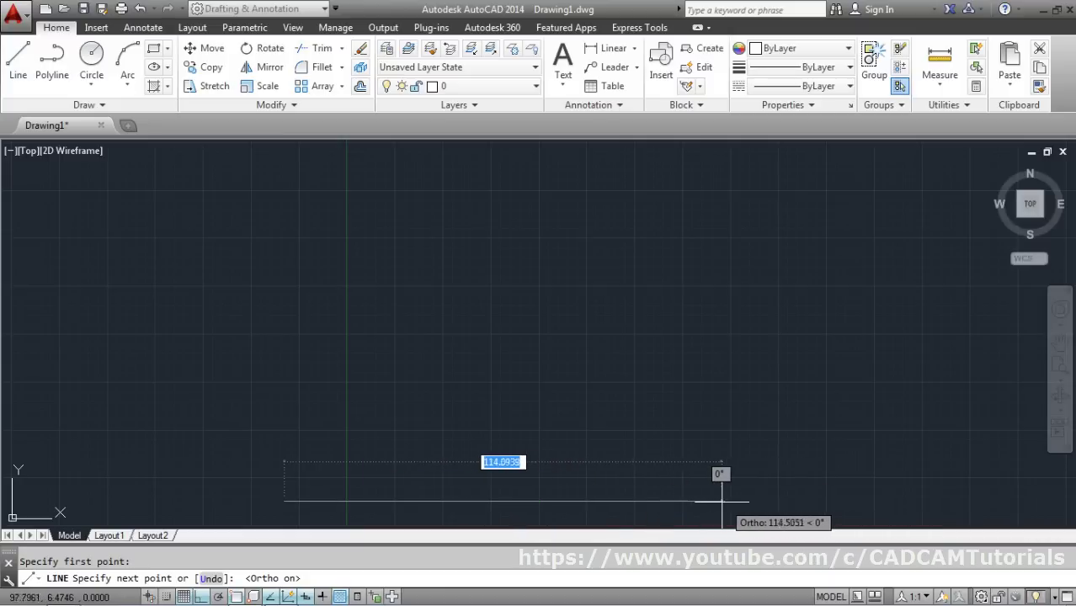
text(75)
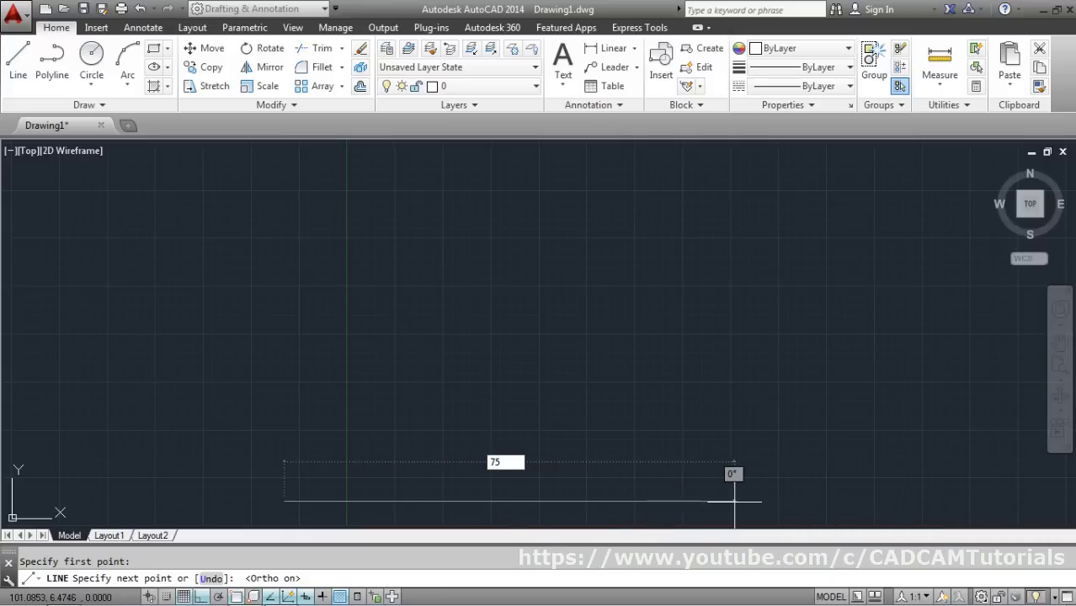
key(Return)
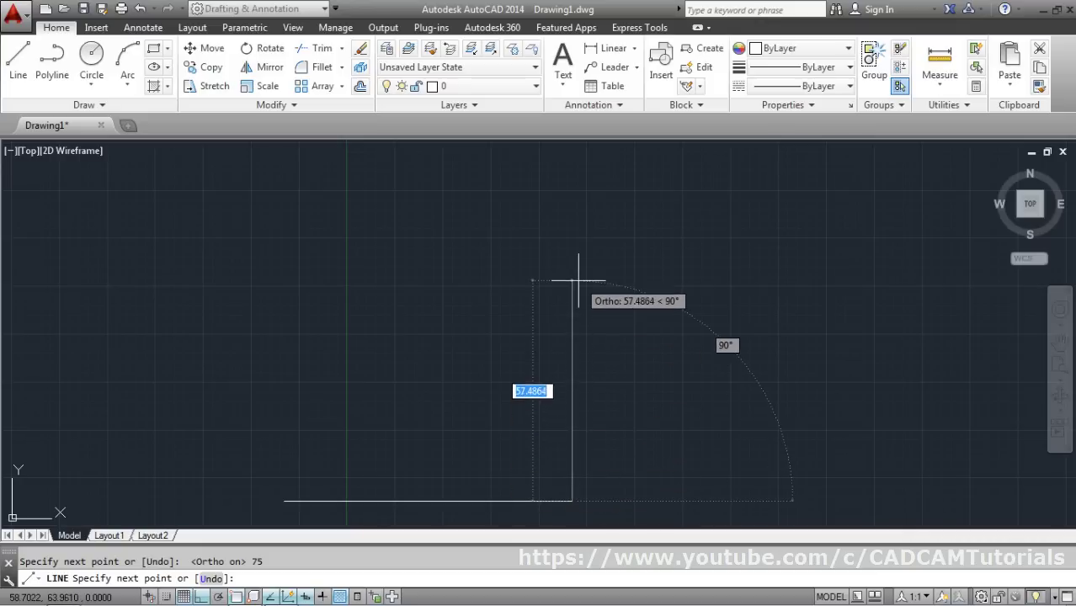
- Check the height in the PDF reference drawing and draw the 65-unit vertical side upward from the base's right end
click(282, 595)
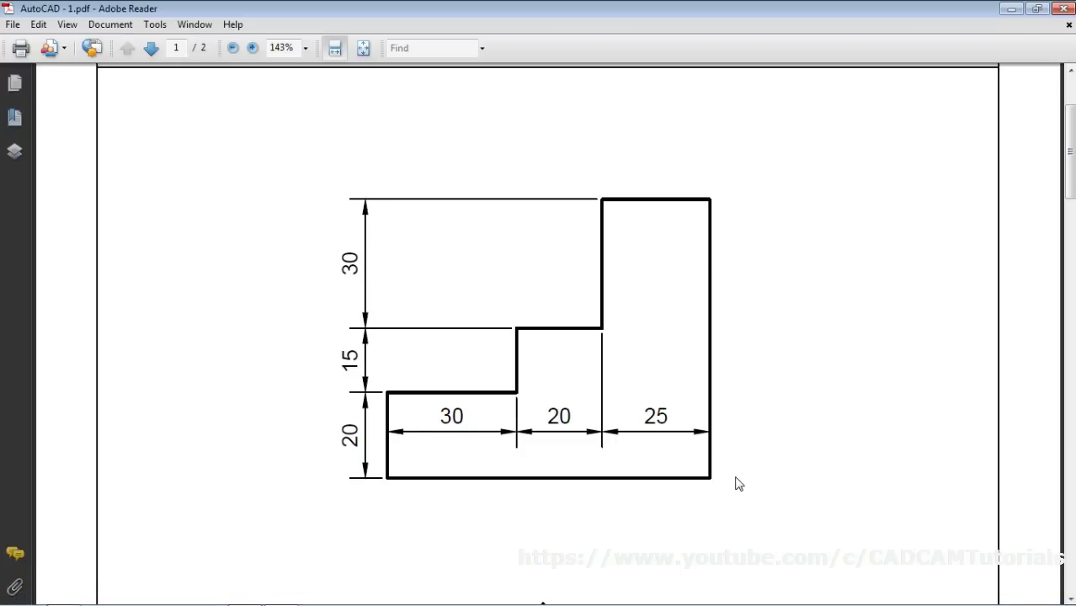
click(1010, 9)
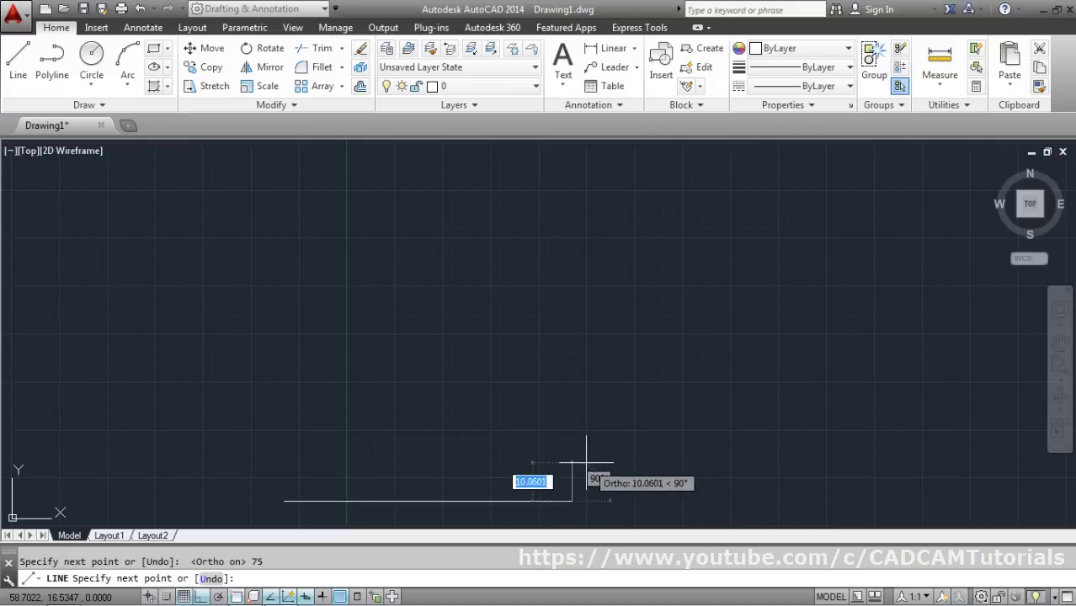
text(65)
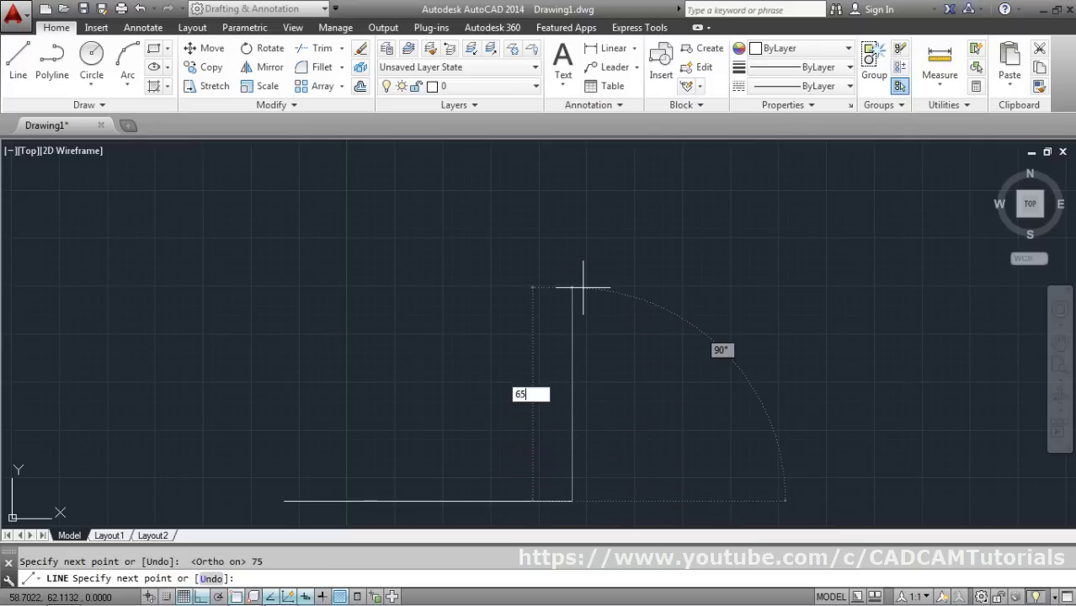
key(Return)
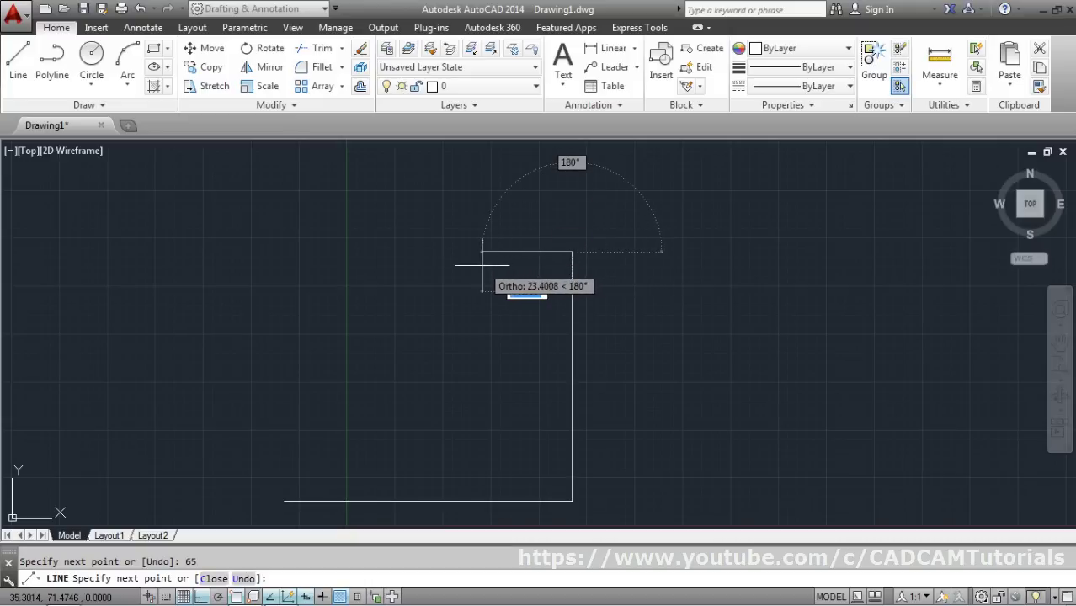
- Check the PDF reference drawing, then continue the outline with a 25-unit line leftward and a 30-unit line downward
click(285, 594)
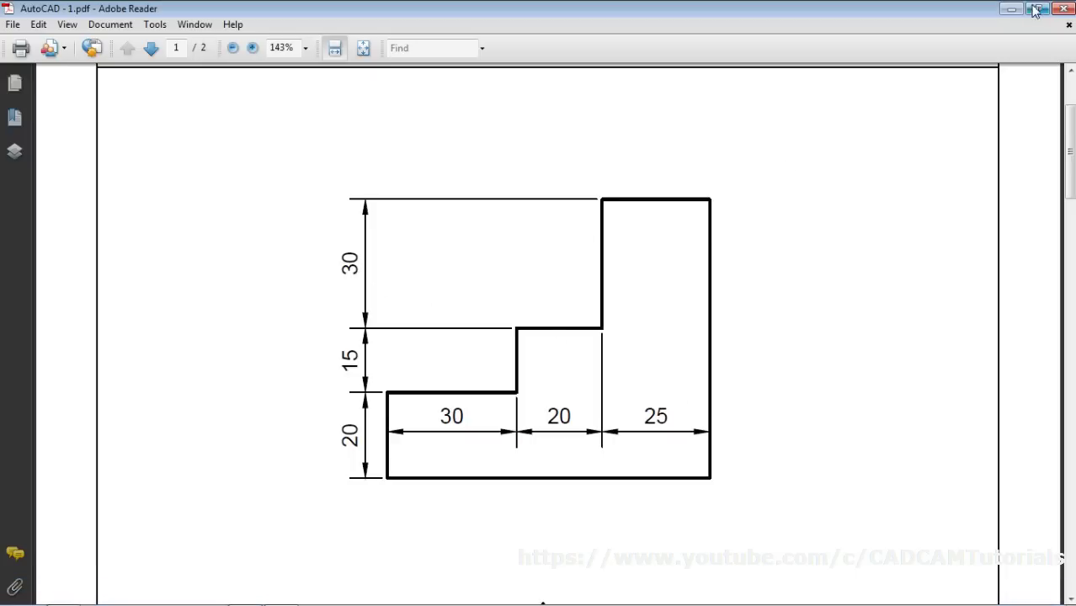
key(alt+Tab)
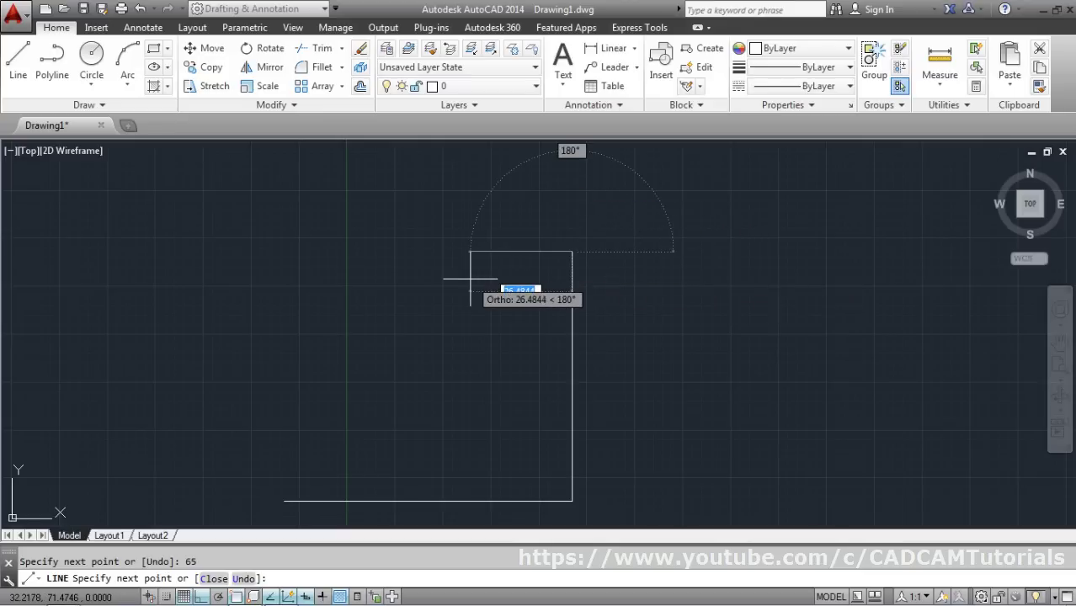
text(2)
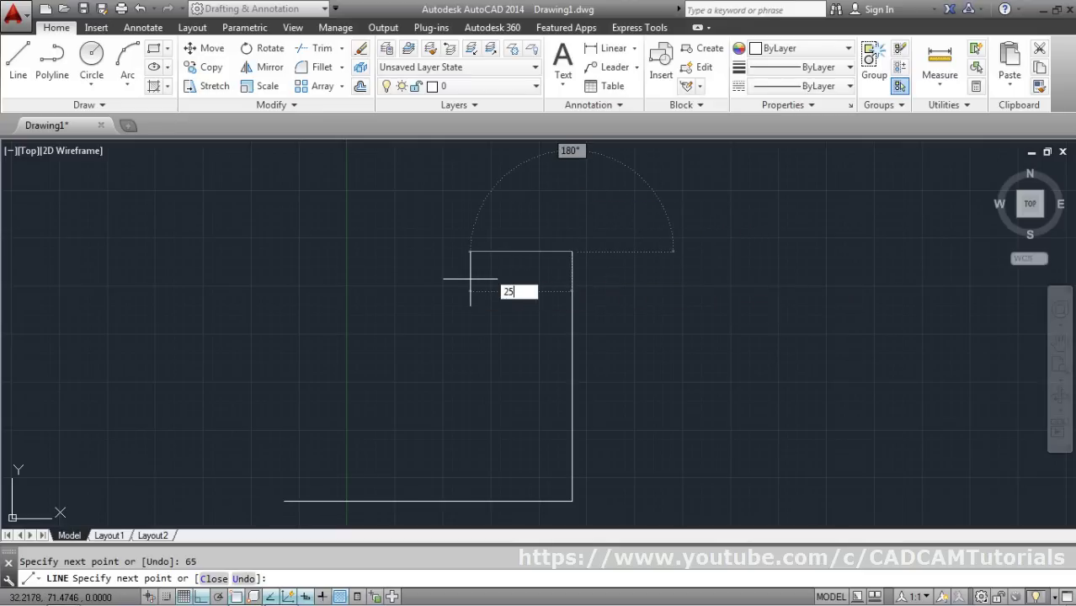
text(5)
key(Return)
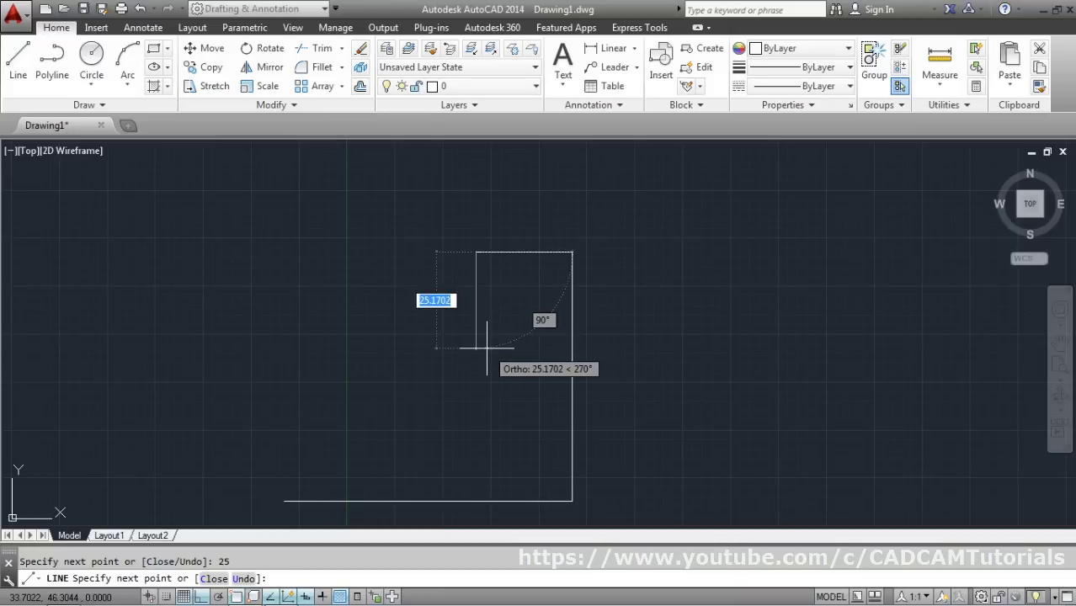
text(30)
key(Return)
- Consult the PDF reference drawing and draw the middle stair step 20 units leftward and 15 units downward
key(alt+Tab)
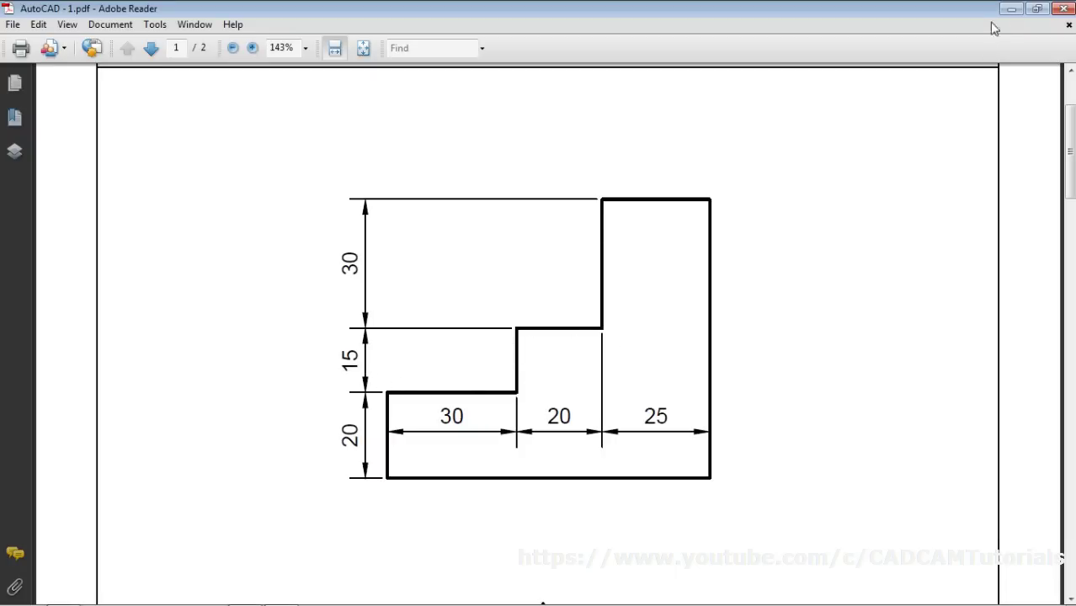
key(alt+Tab)
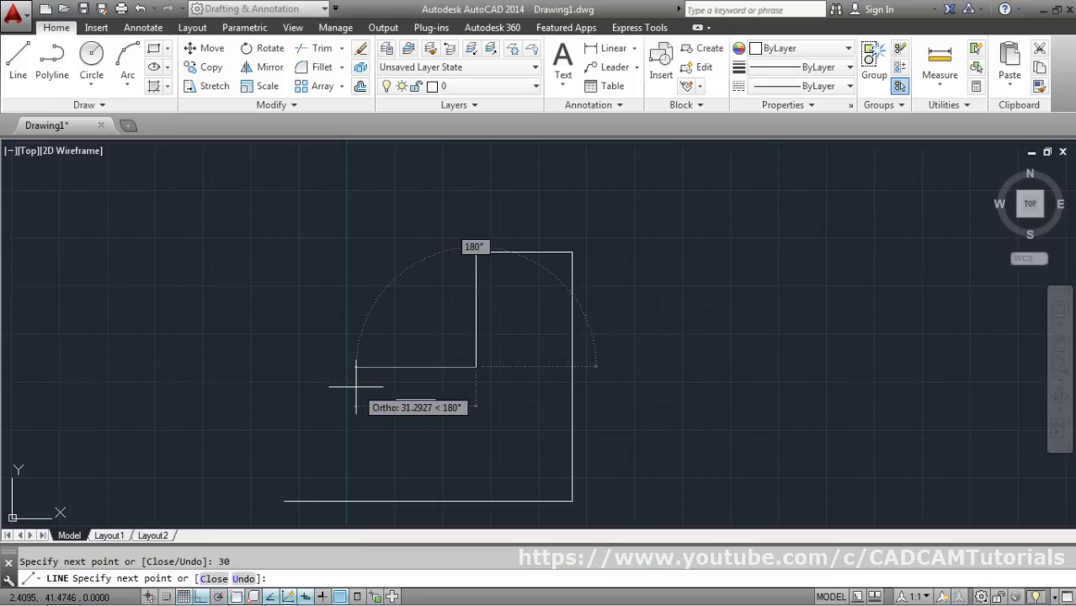
text(20)
key(Return)
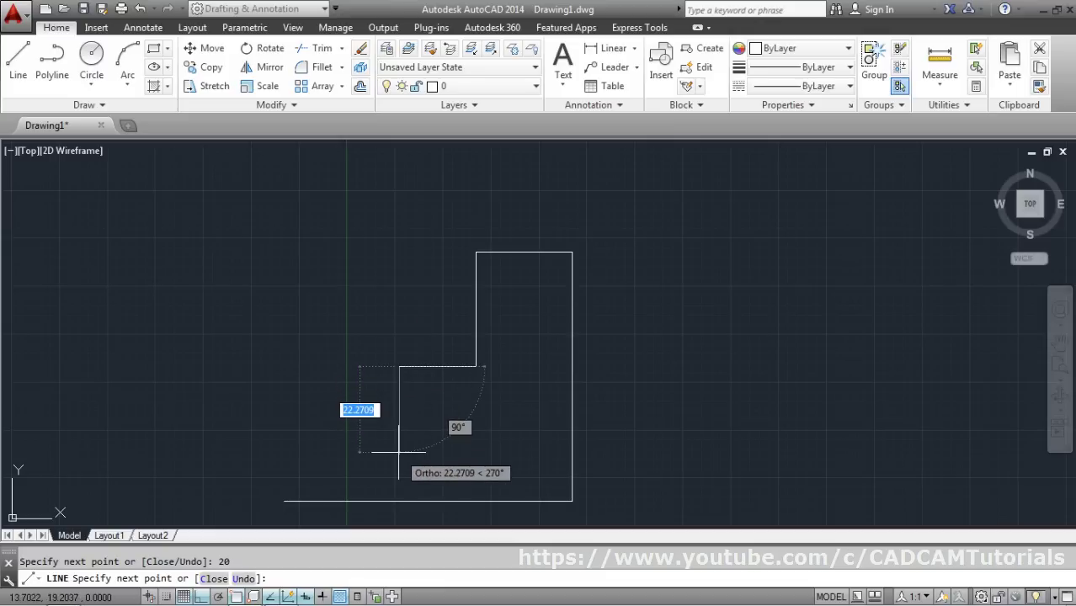
text(1)
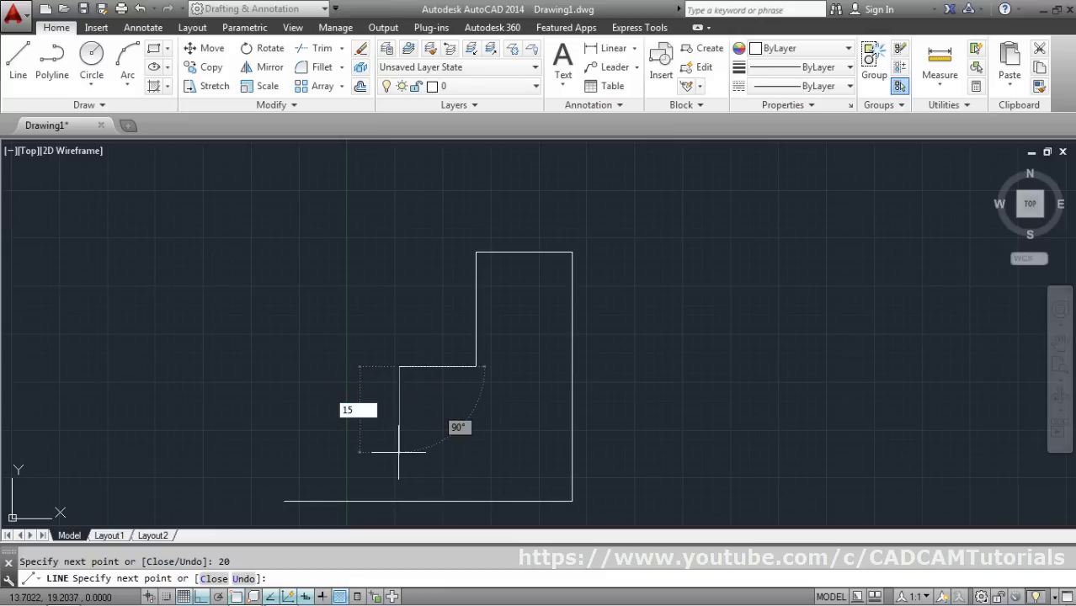
text(5)
key(Return)
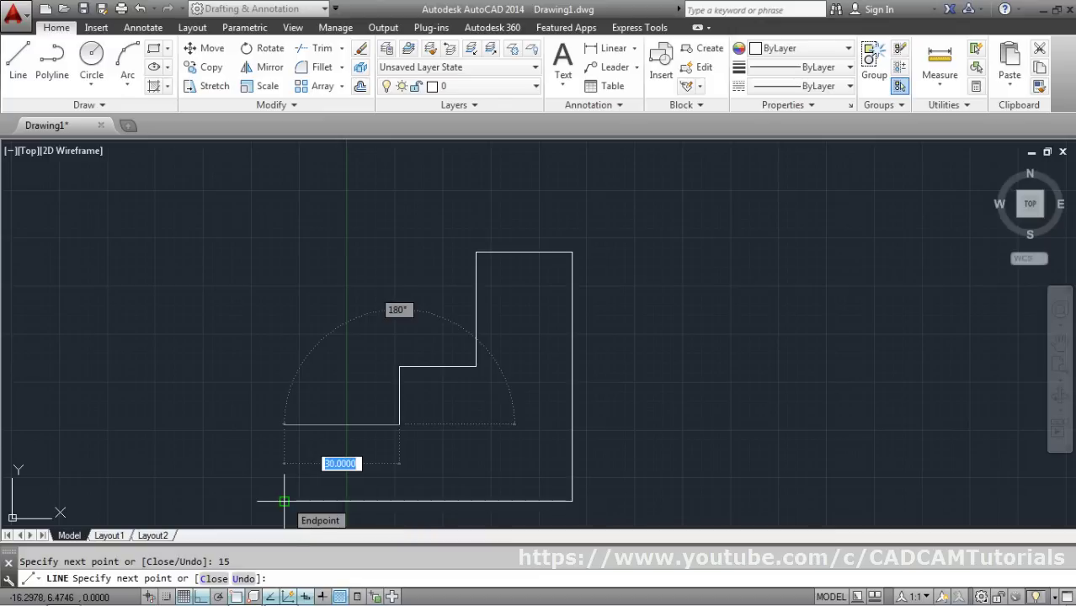
- Draw the lowest ledge 30 units leftward, aligned with the outline's starting point, and close the outline
click(285, 425)
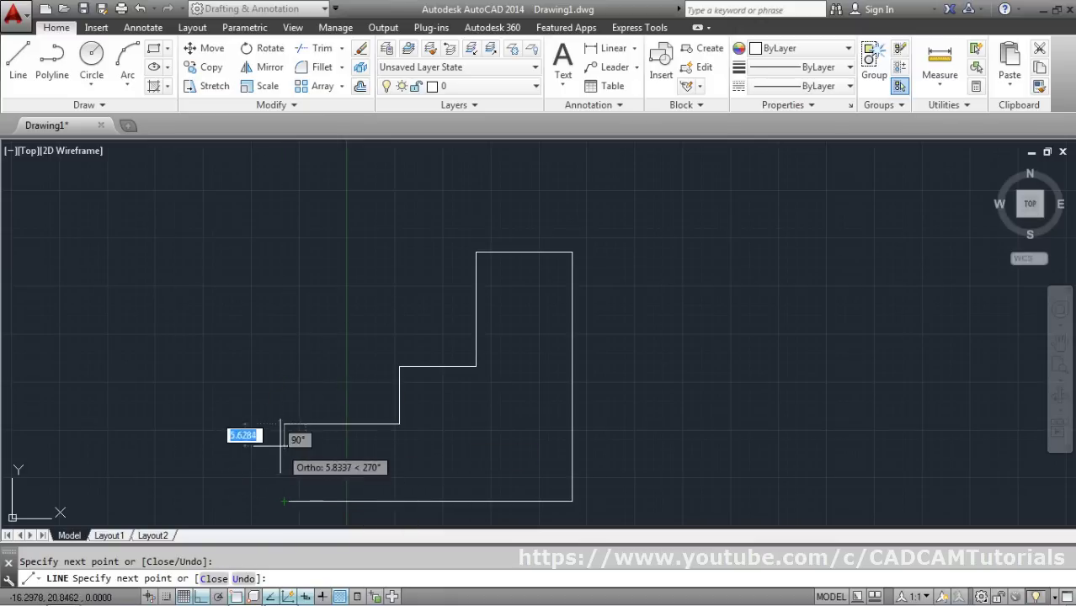
click(213, 579)
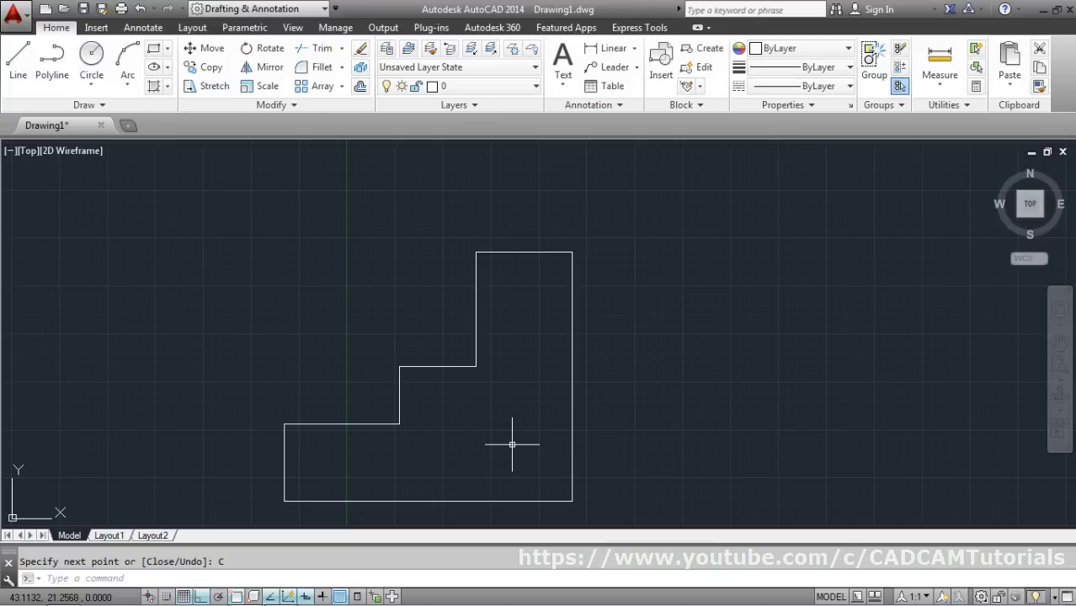
- Save the finished stepped outline drawing in My Documents under the file name Ex1
middle_drag(528, 447, 583, 403)
scroll(430, 304, up, 1)
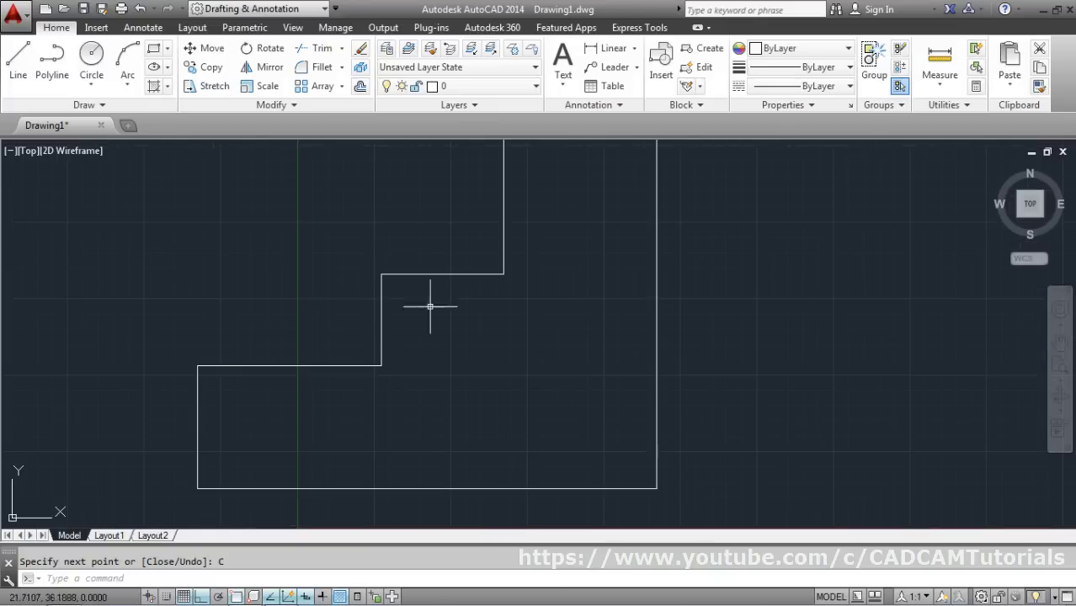
scroll(501, 368, down, 1)
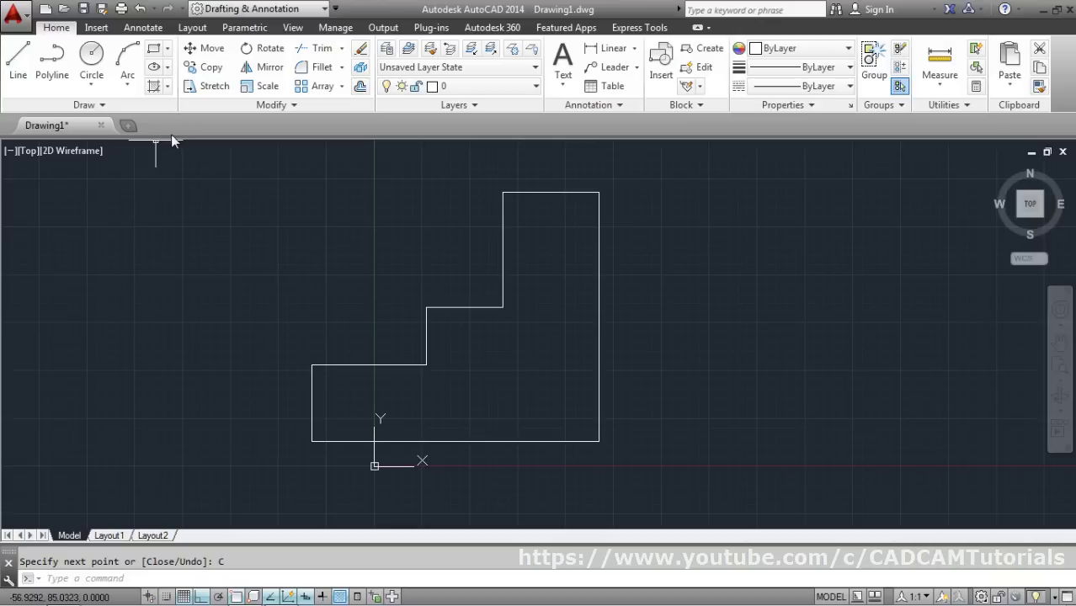
click(85, 15)
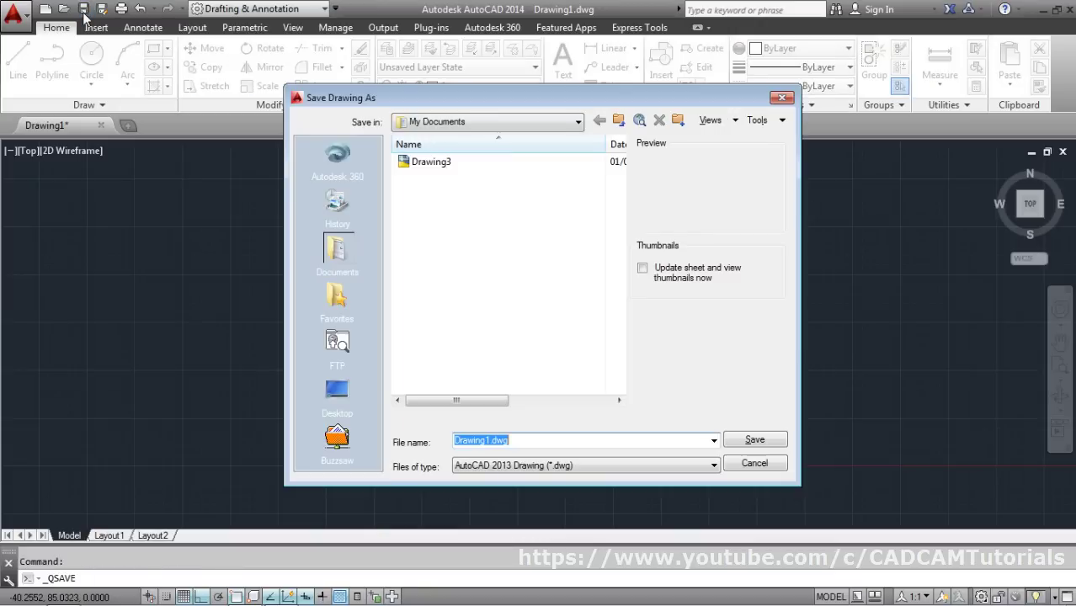
text(Ex1)
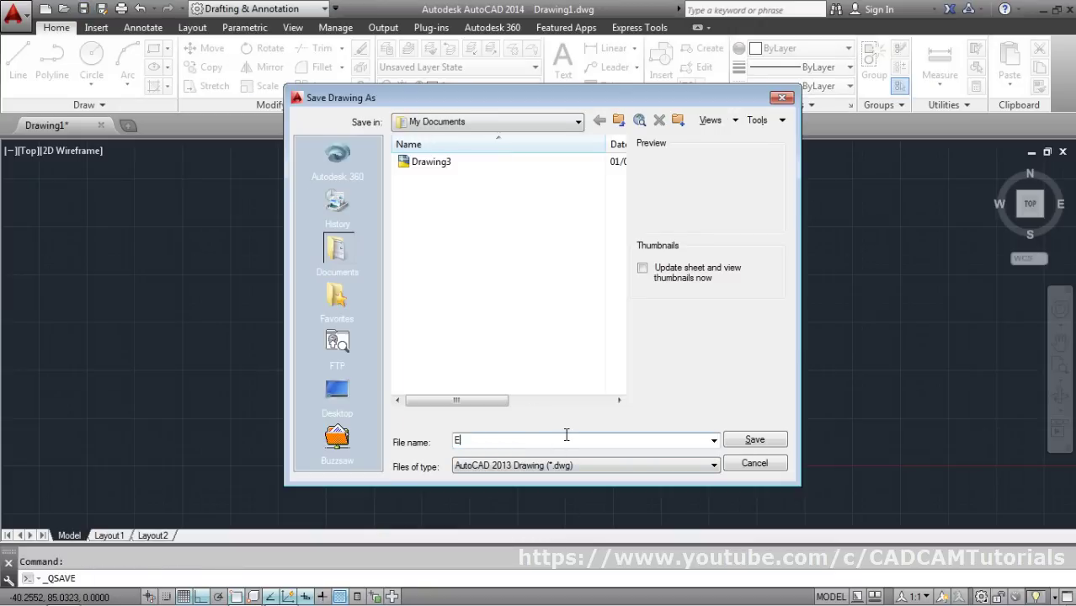
click(755, 439)
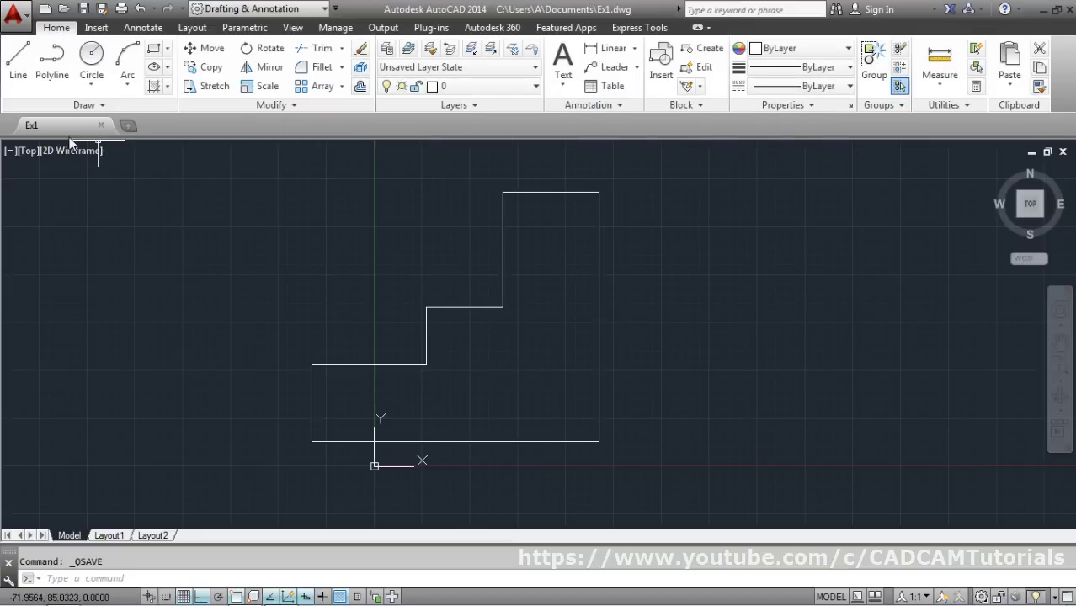
- Create a new drawing from the acad template
click(128, 125)
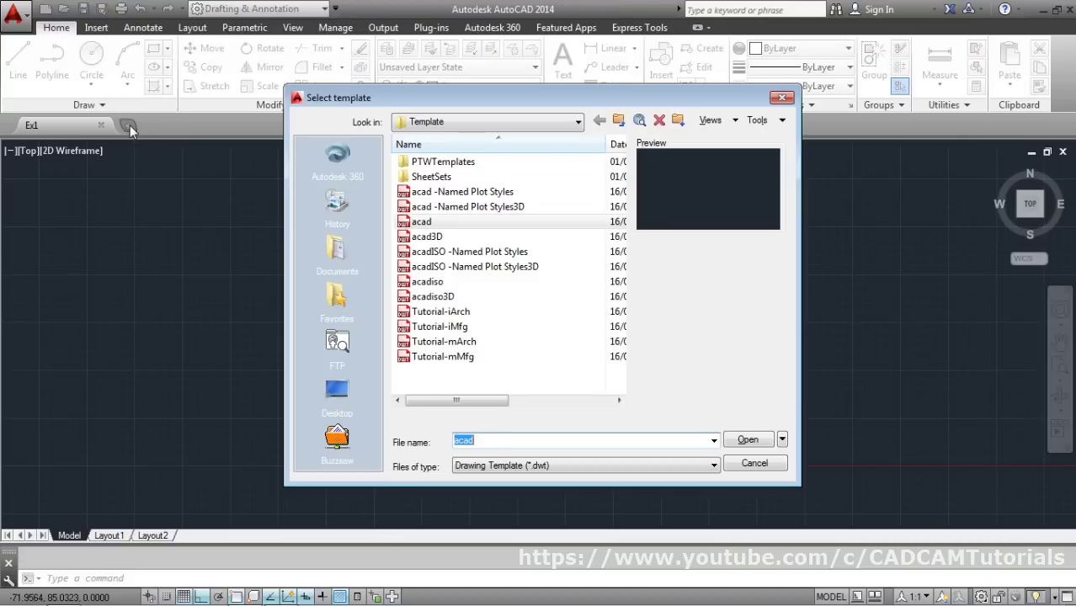
click(748, 439)
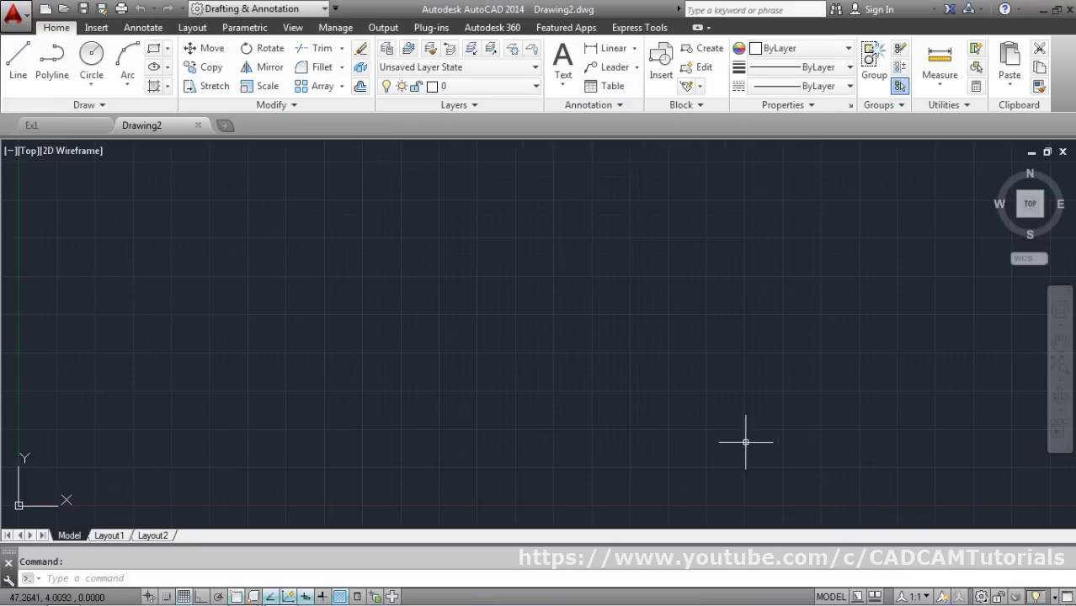
- Switch to the PDF reference in Adobe Reader and examine the dimensions and angles of the eight-cornered star figure
mouse_move(354, 600)
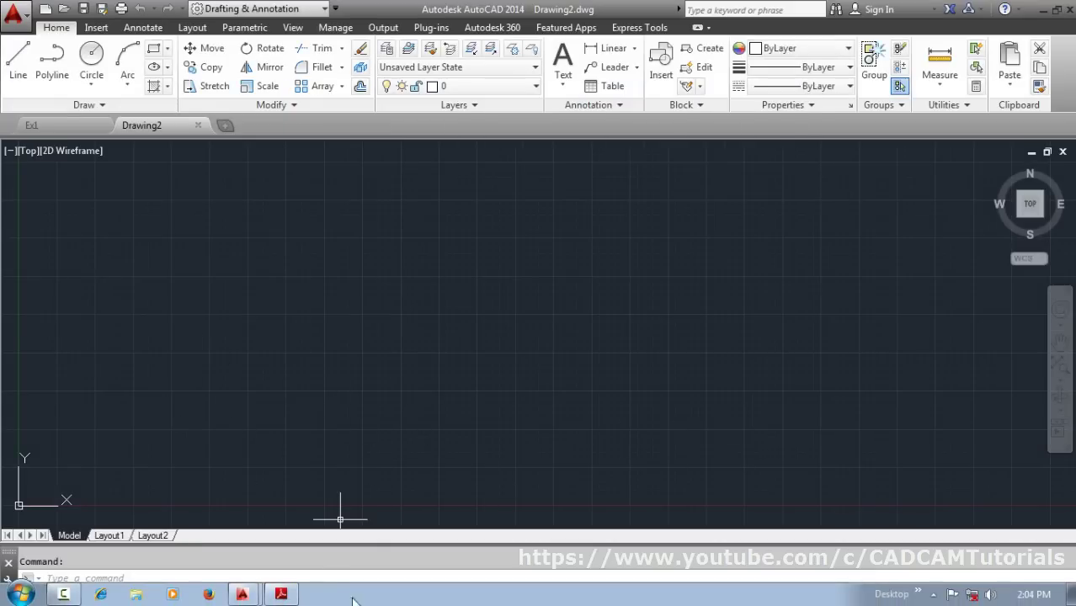
click(282, 594)
drag(1068, 172, 1072, 263)
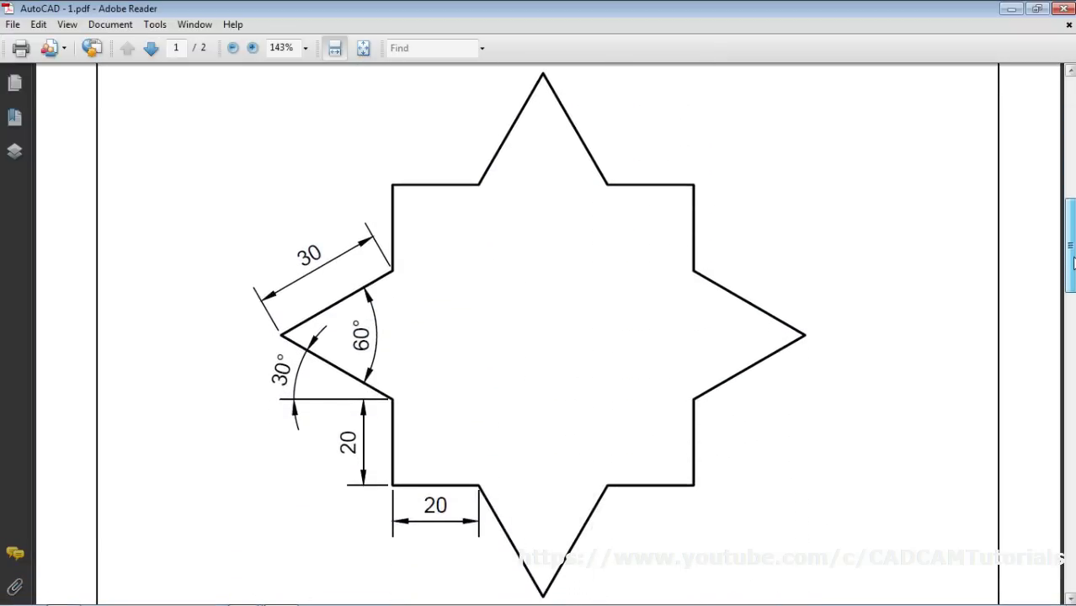
click(233, 48)
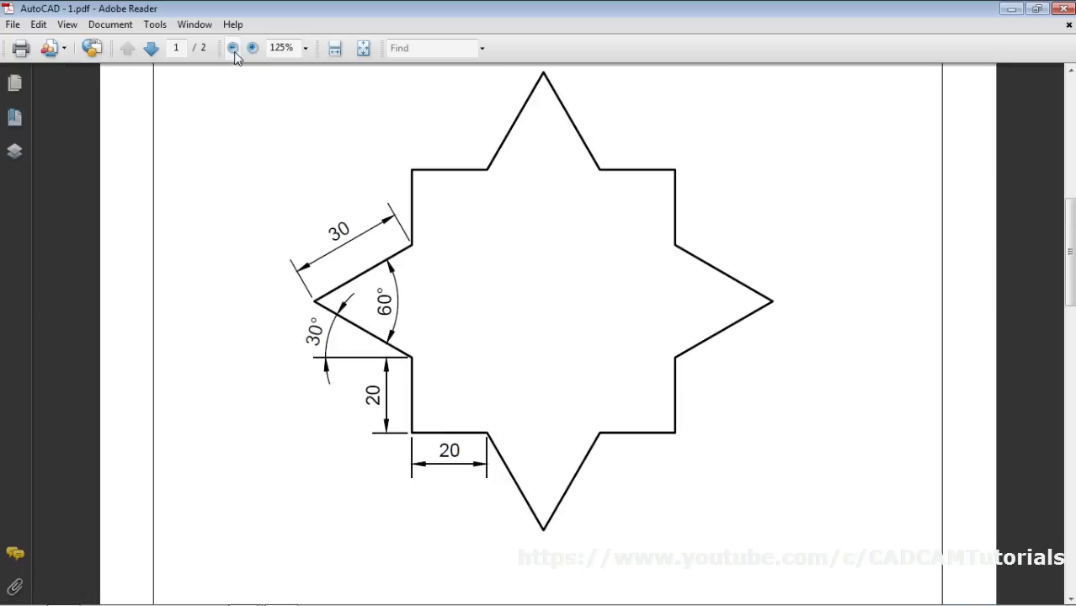
scroll(1069, 253, up, 1)
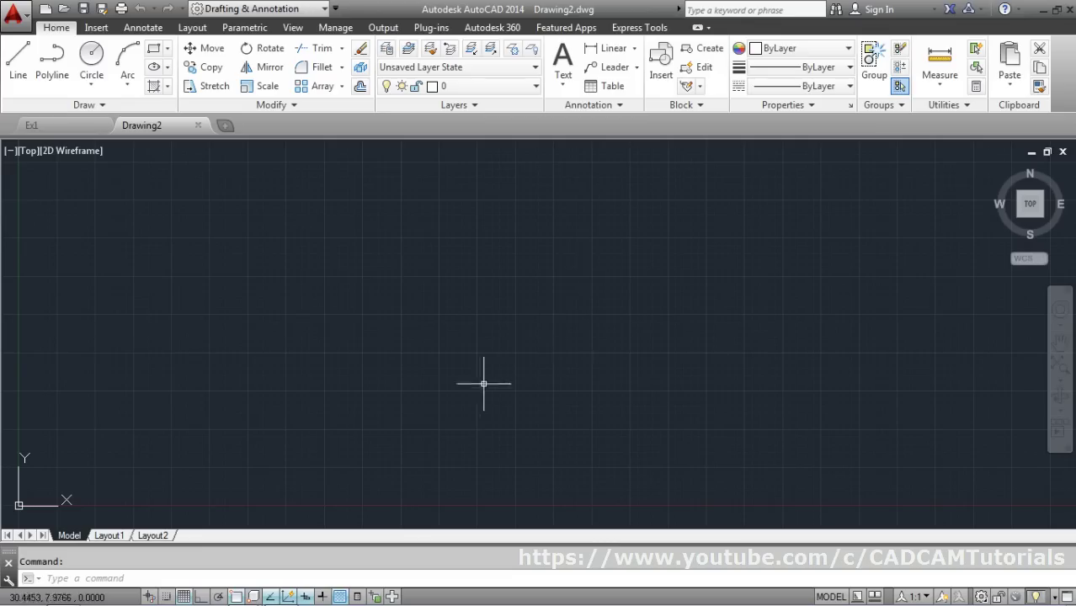
- Set the model space limits with the lower left corner at 0,0 and the upper right corner at 150,150
text(l)
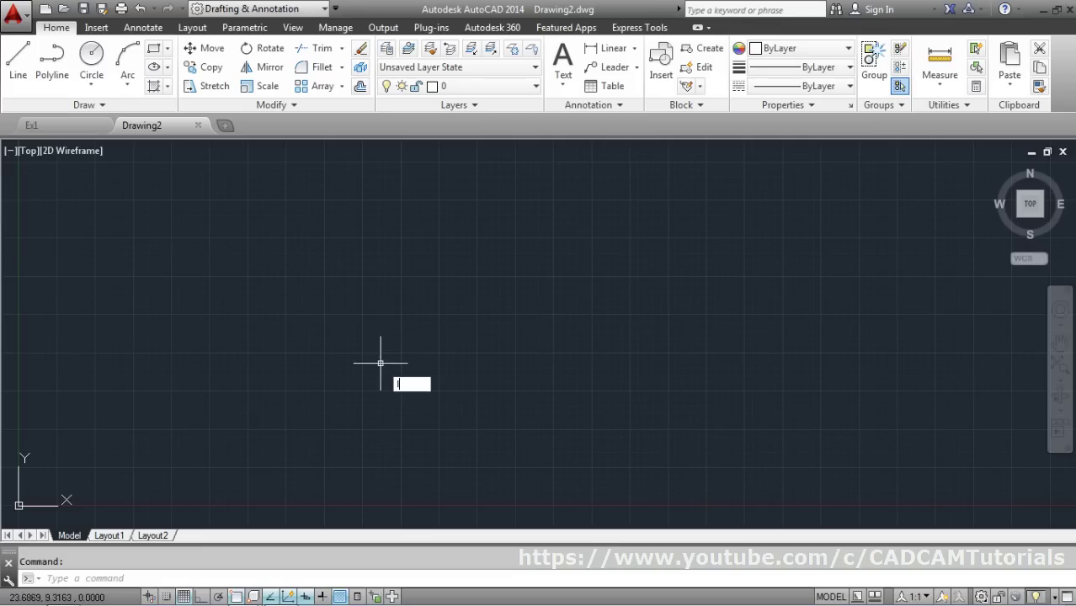
text(imit)
key(Return)
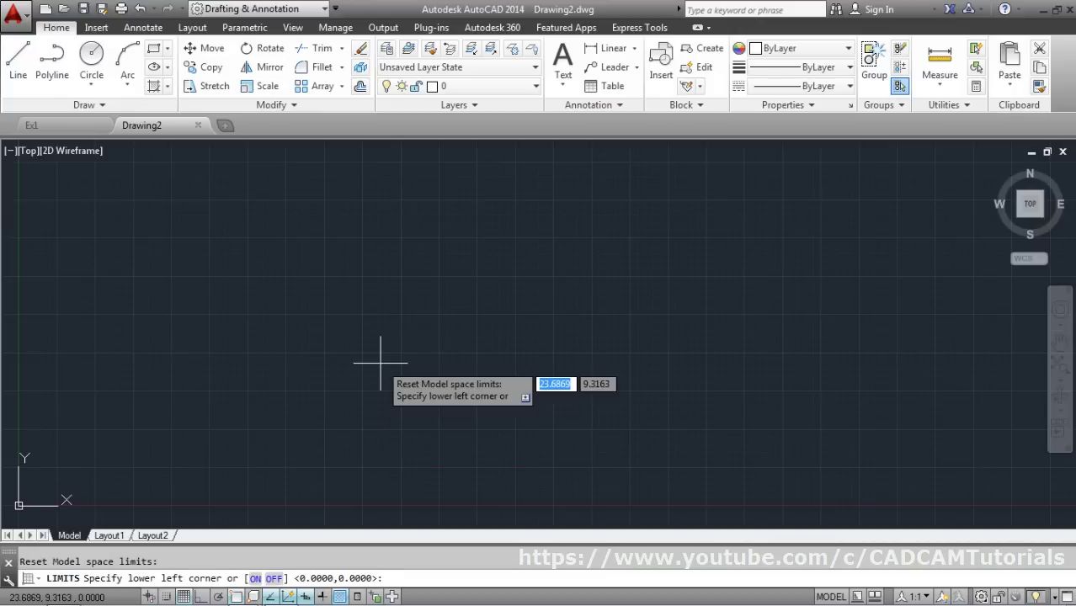
text(0)
key(Tab)
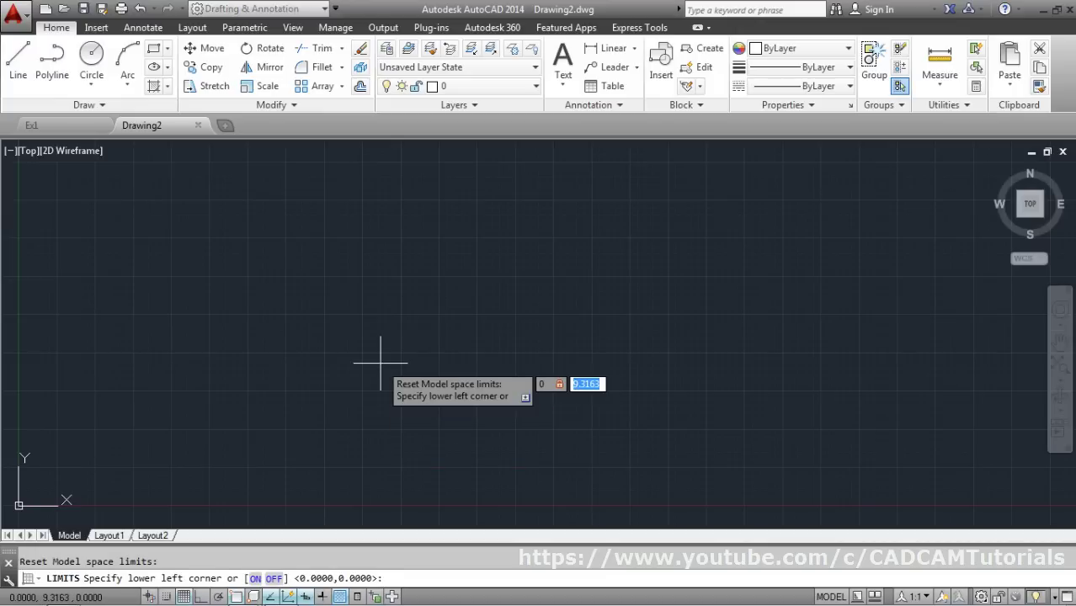
text(0)
key(Return)
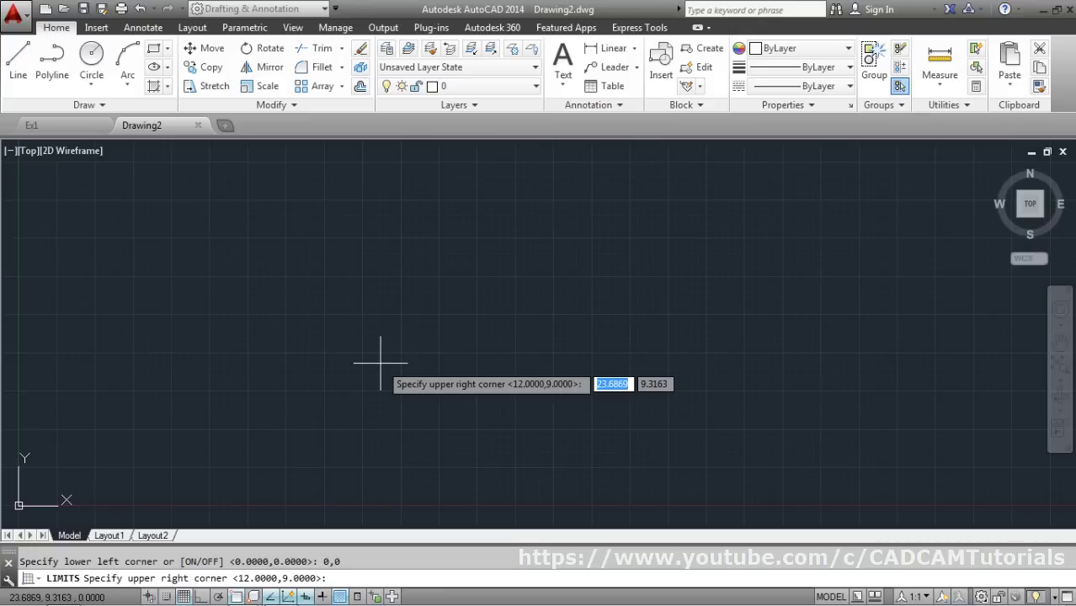
text(150)
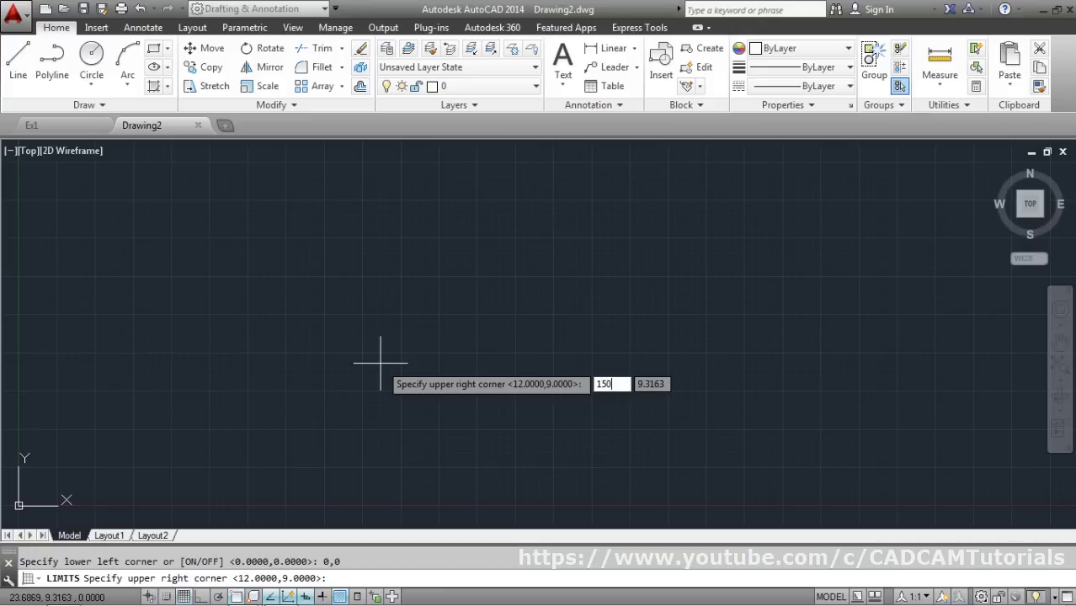
key(Tab)
text(1)
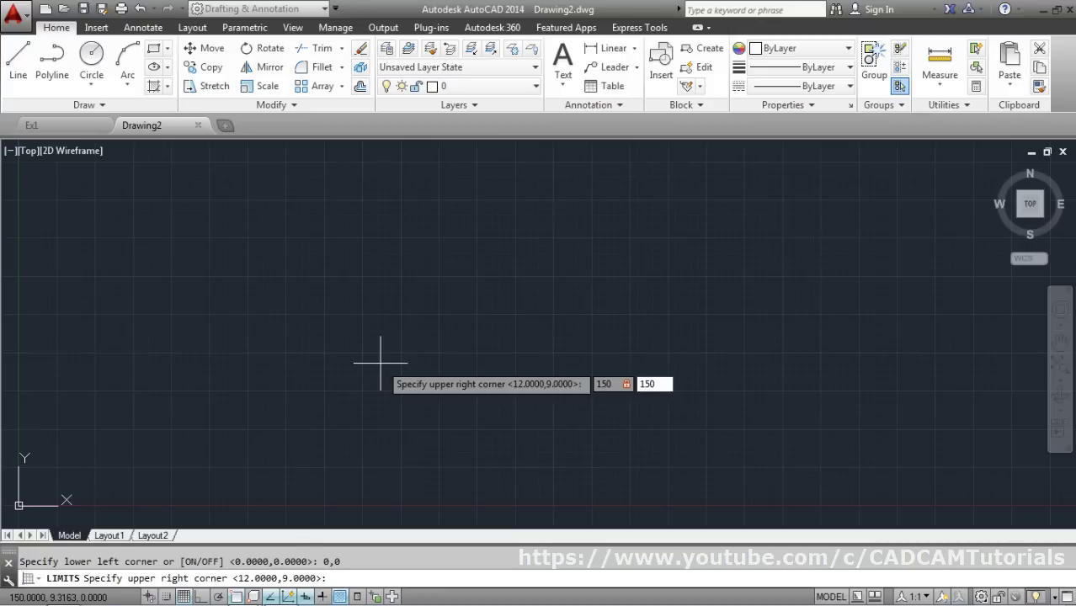
text(50)
key(Return)
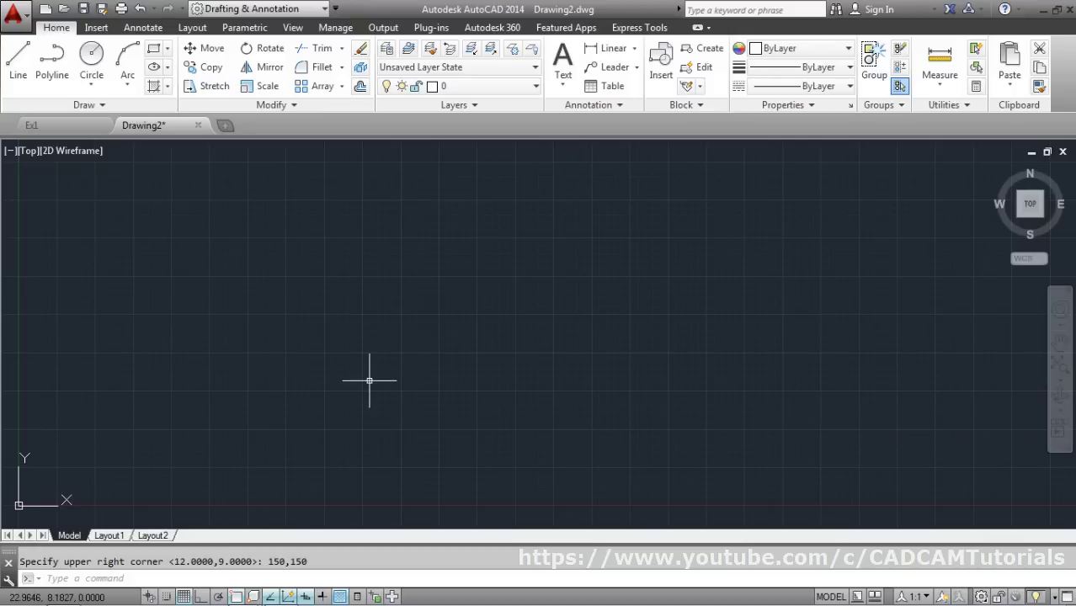
- Zoom to All so the view fits the drawing limits
text(Z)
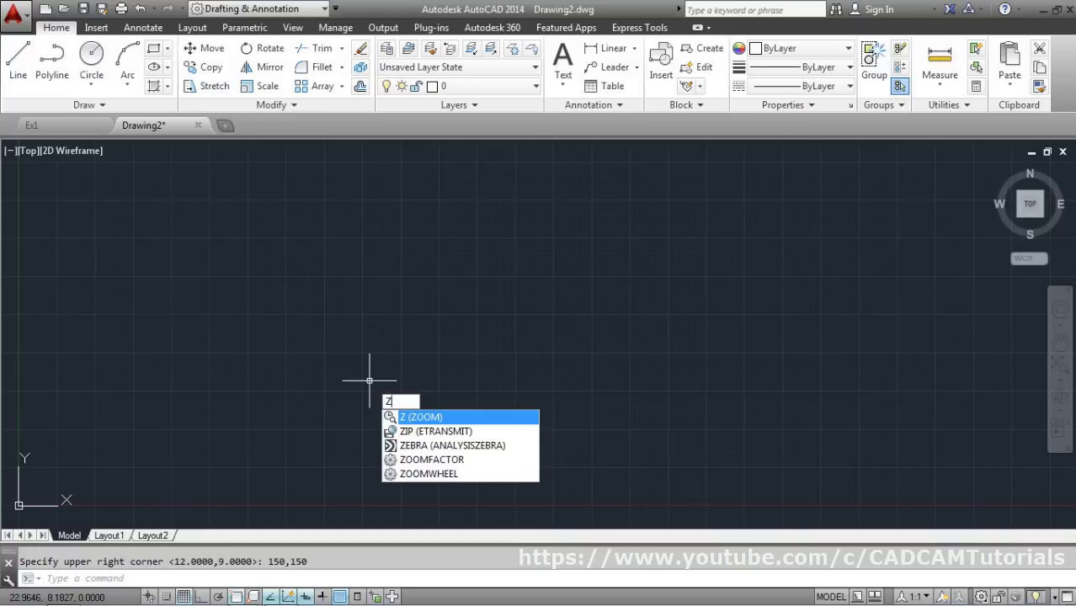
key(Return)
text(e)
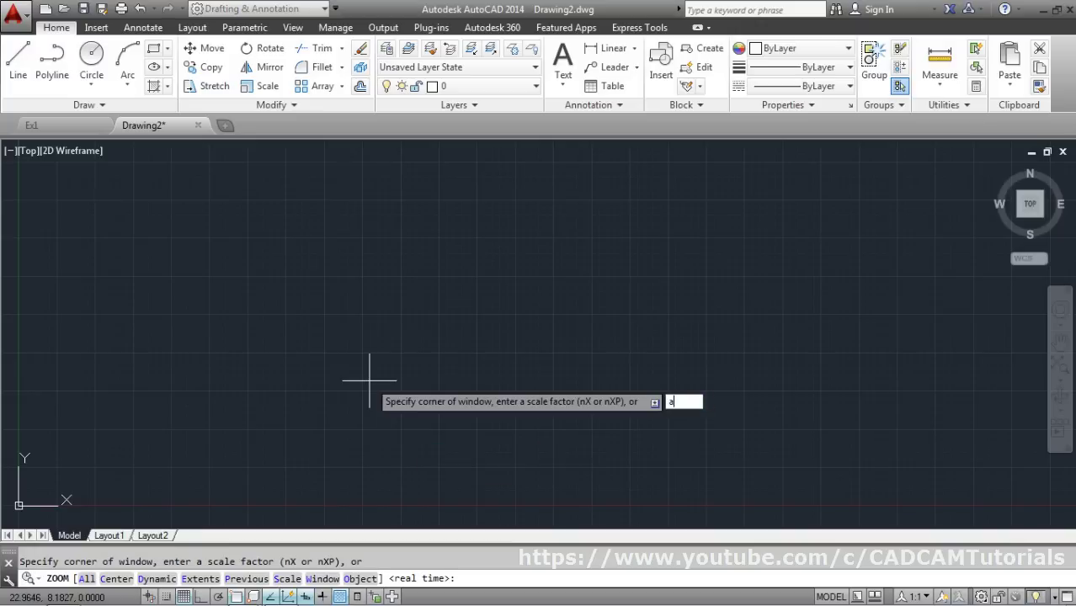
key(Return)
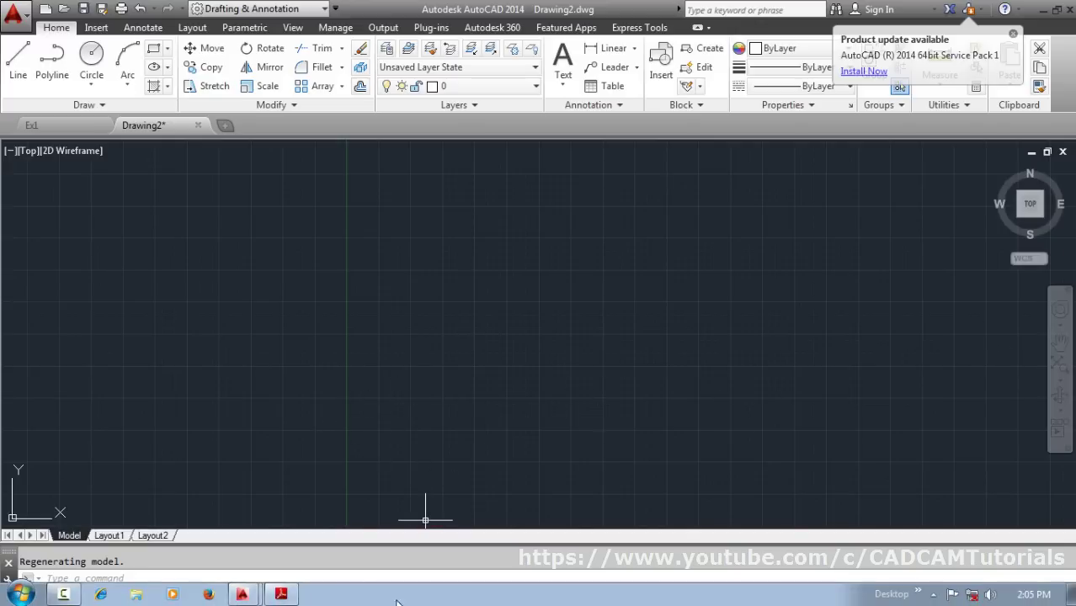
- Check the star in the PDF reference, then draw a 20-unit line downward and a 20-unit line rightward with Ortho on
click(281, 595)
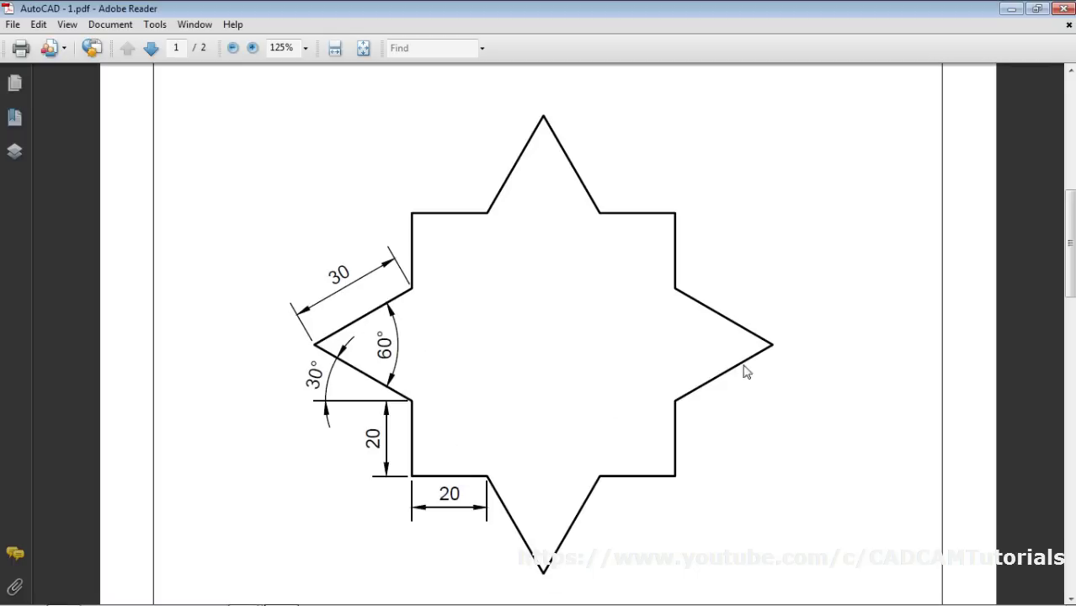
click(1011, 9)
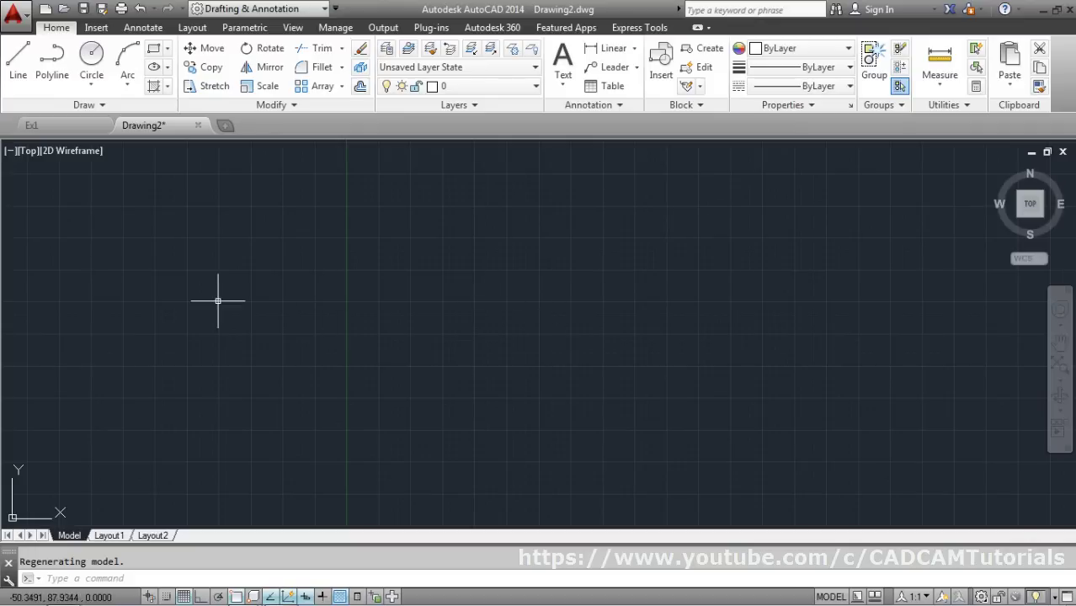
click(14, 77)
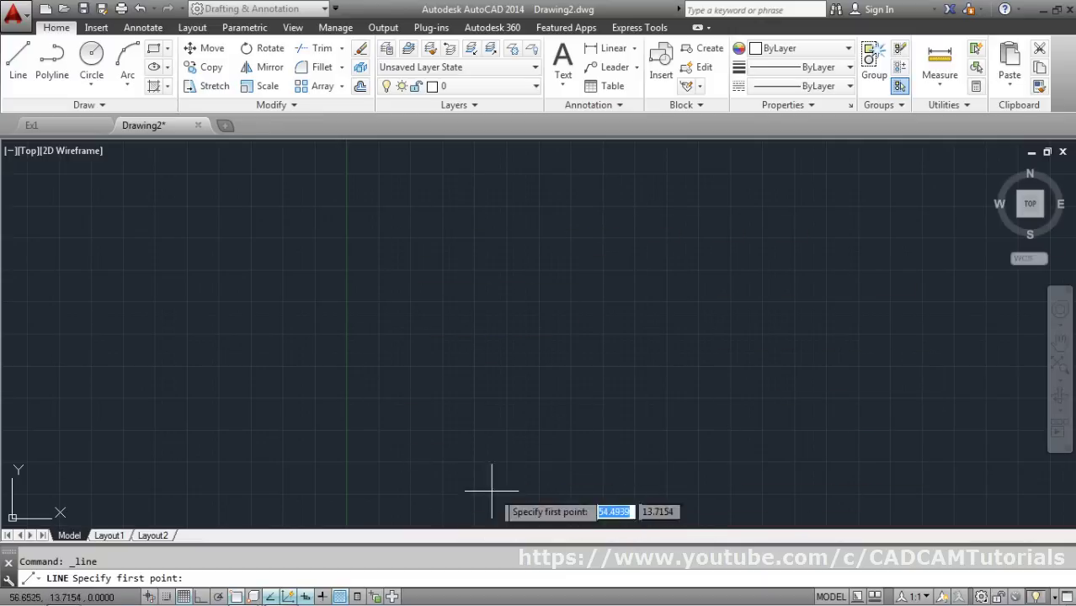
click(386, 419)
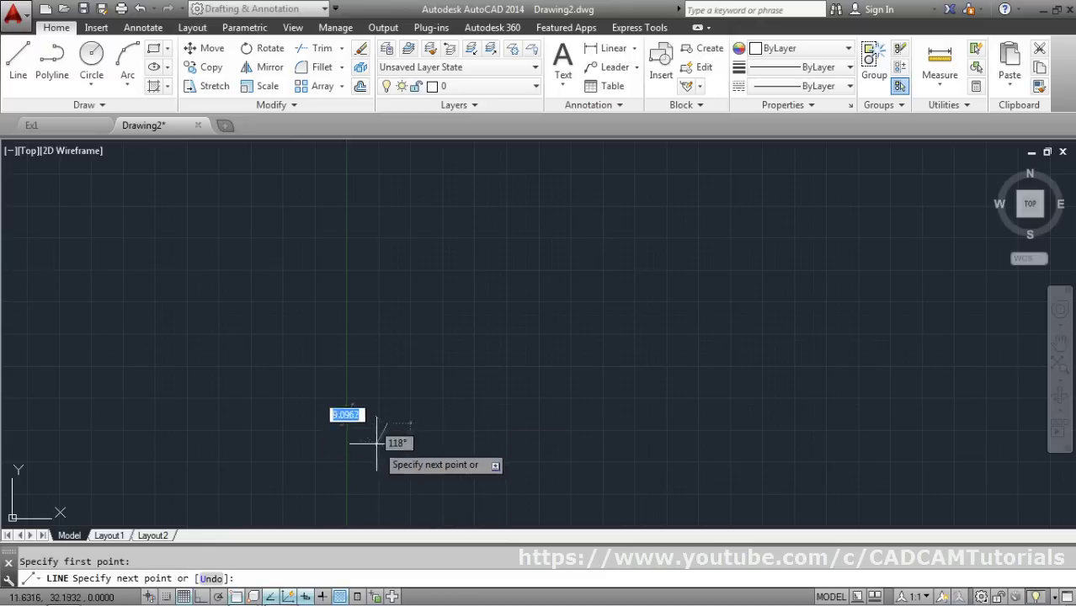
click(202, 597)
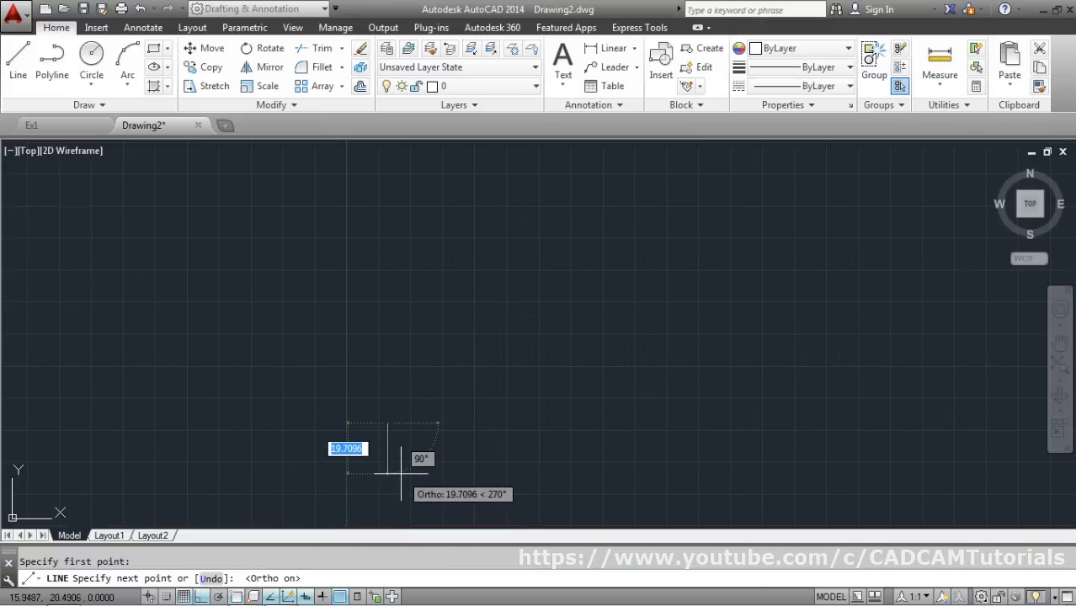
text(20)
key(Return)
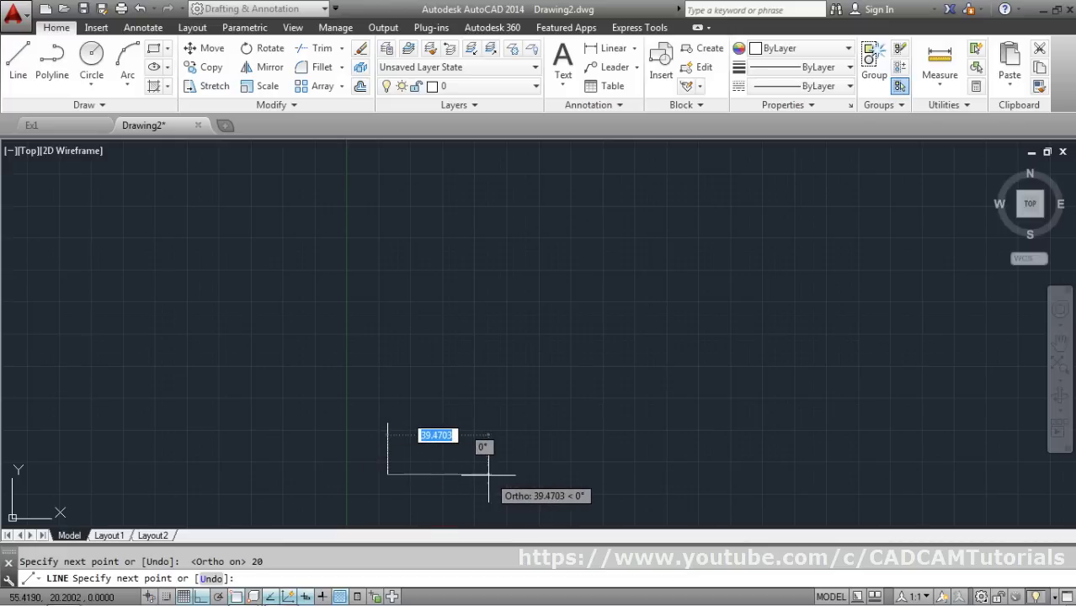
text(20)
key(Return)
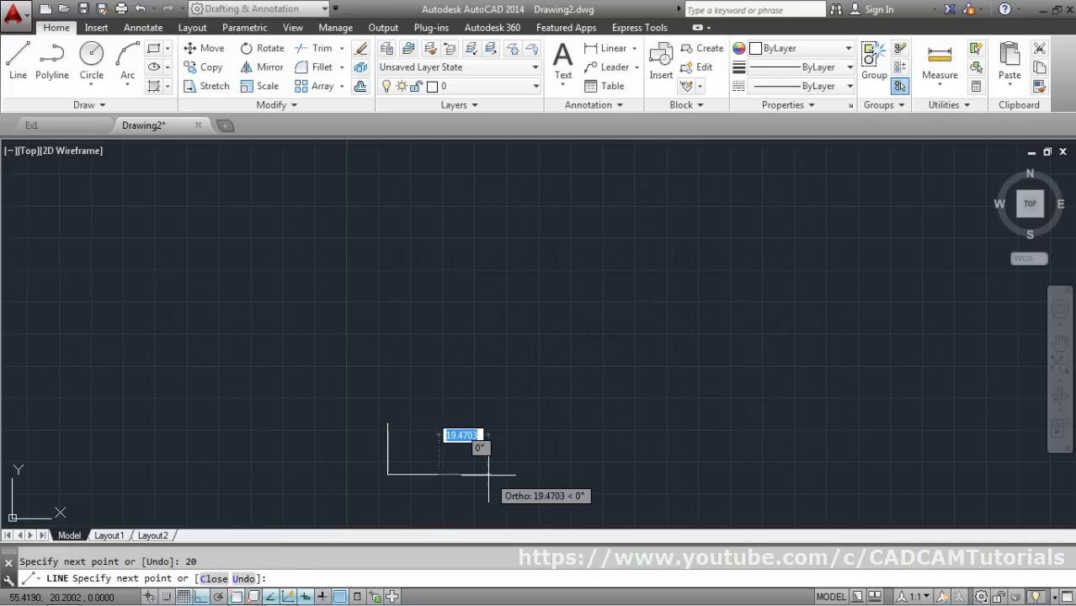
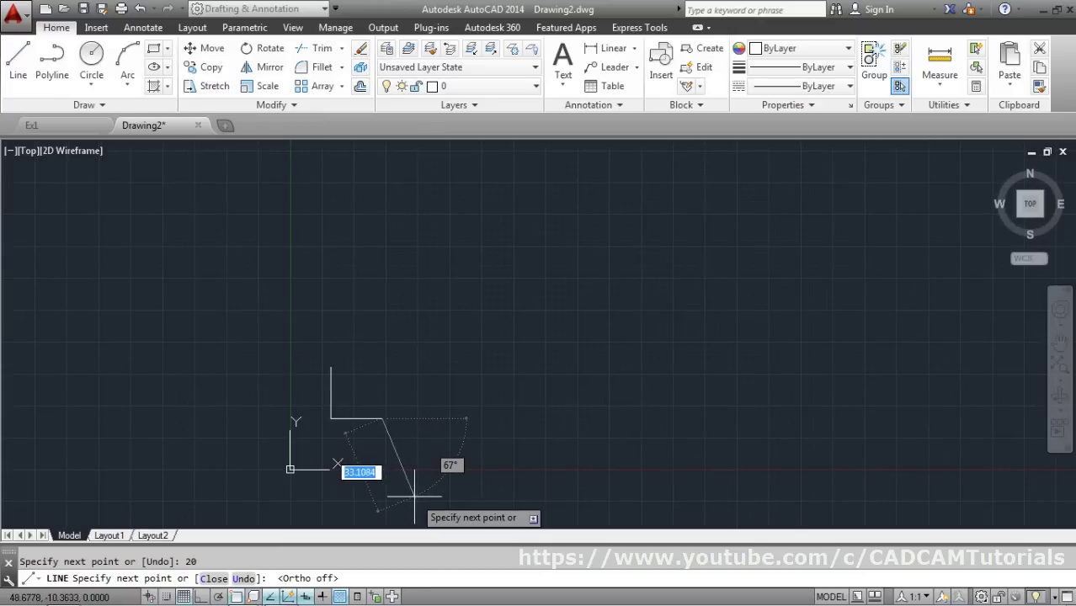
- Check the star's angles in the PDF reference and continue the outline with a 30-unit line sloping down to the right at 60° with Ortho off
click(1060, 343)
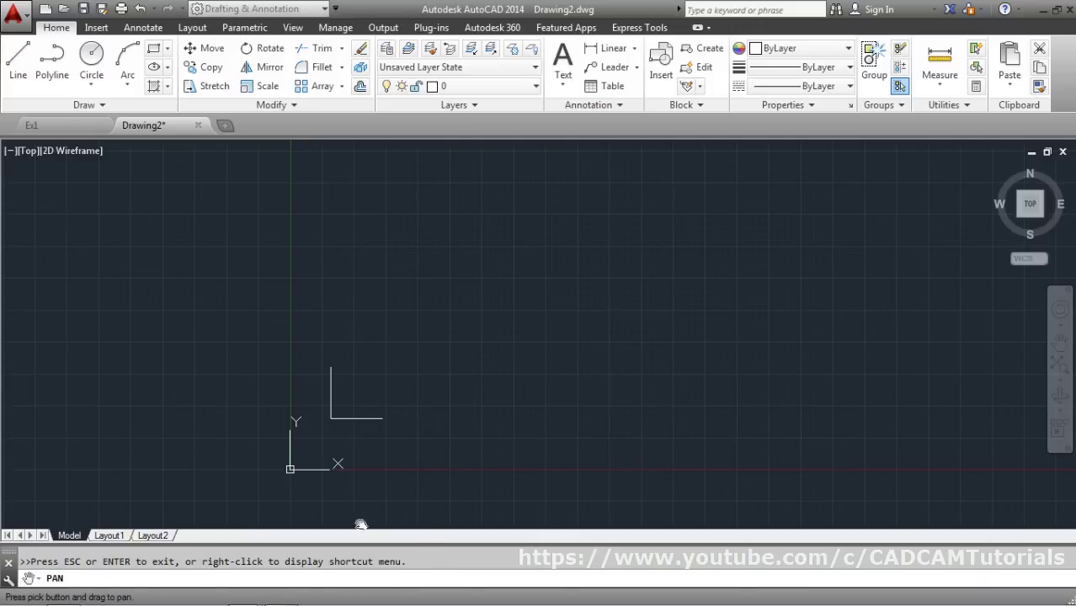
mouse_move(431, 482)
mouse_down()
mouse_move(406, 450)
mouse_move(425, 474)
mouse_move(468, 459)
mouse_move(411, 474)
mouse_up()
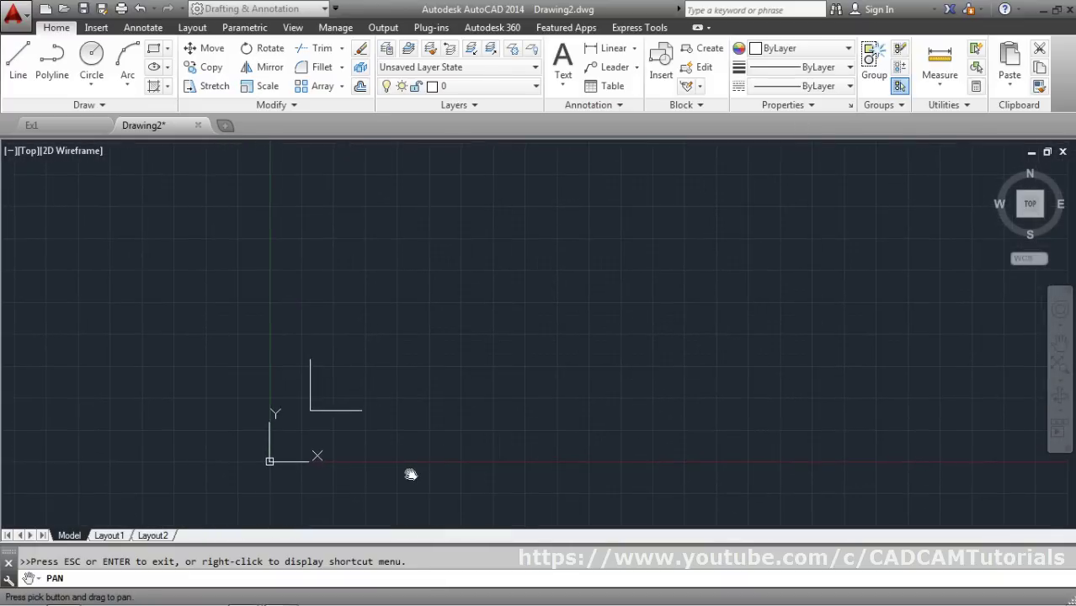
right_click(500, 355)
click(533, 360)
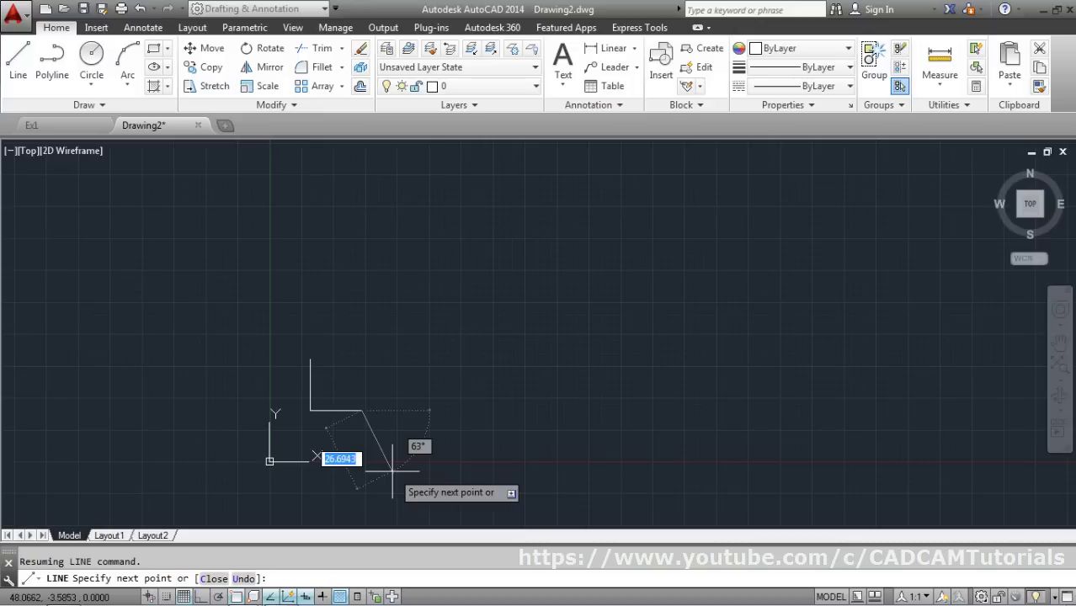
text(30)
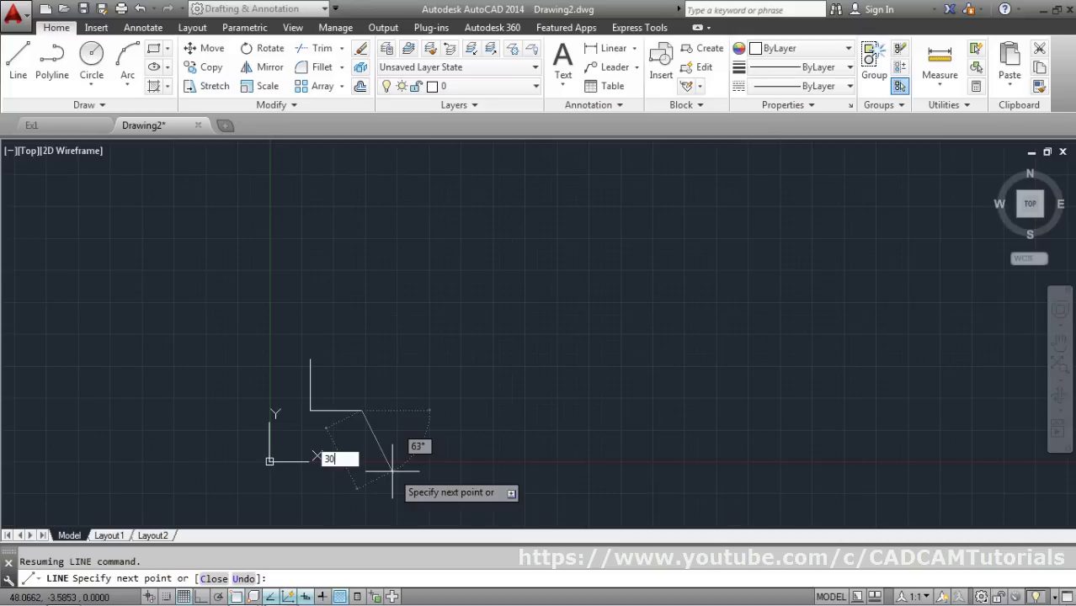
key(Tab)
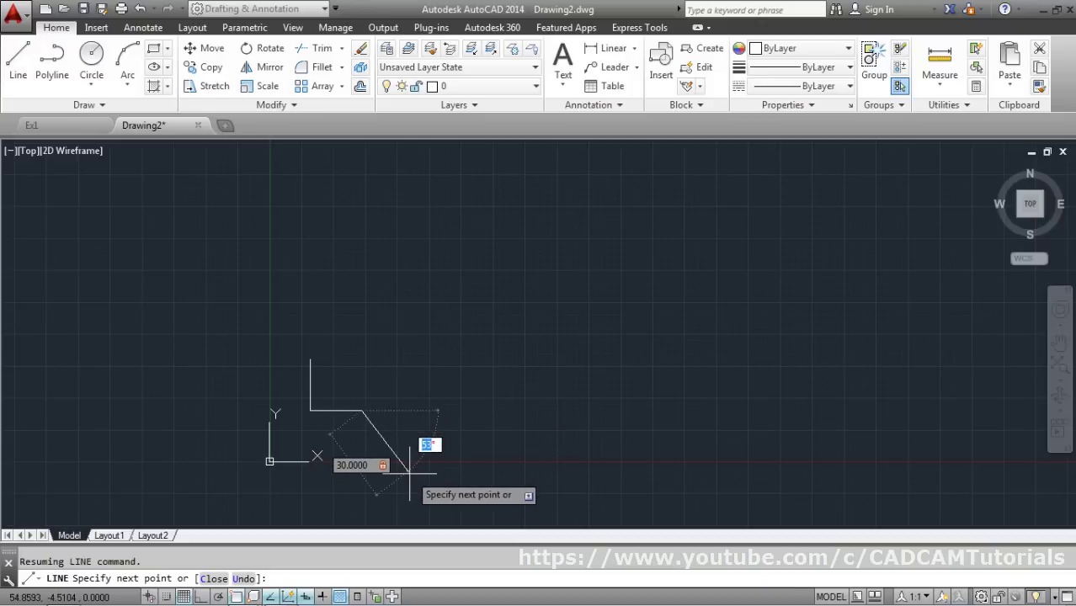
click(279, 594)
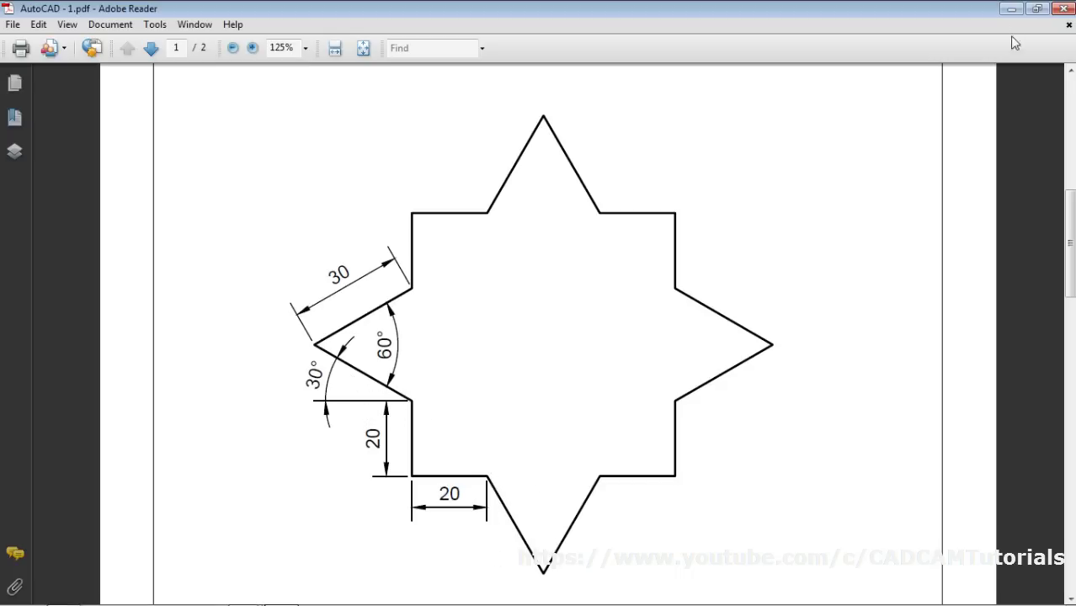
key(alt+Tab)
text(30)
key(Tab)
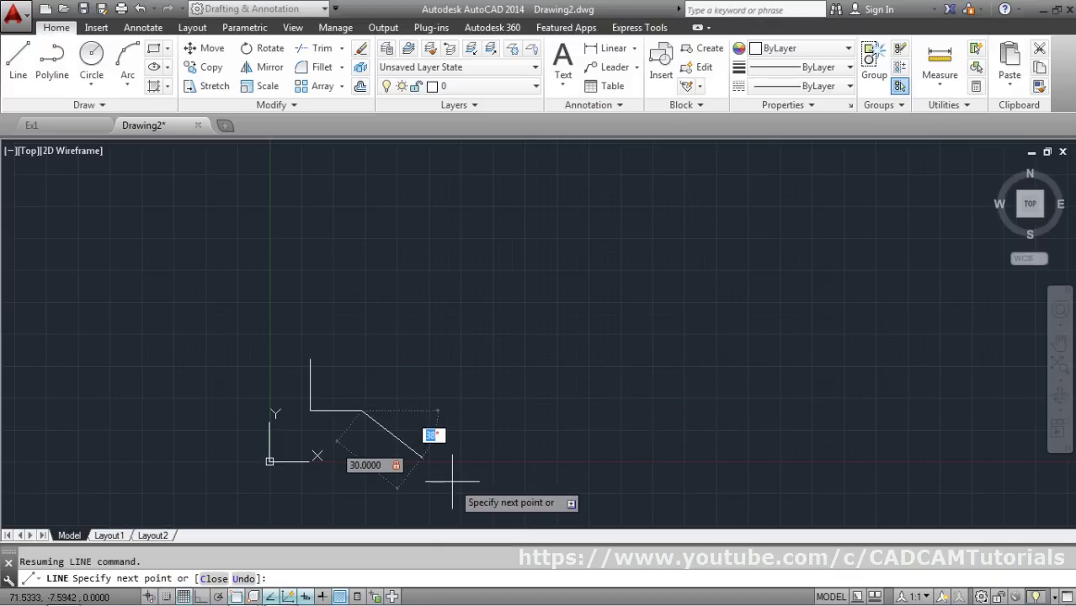
text(60)
key(Return)
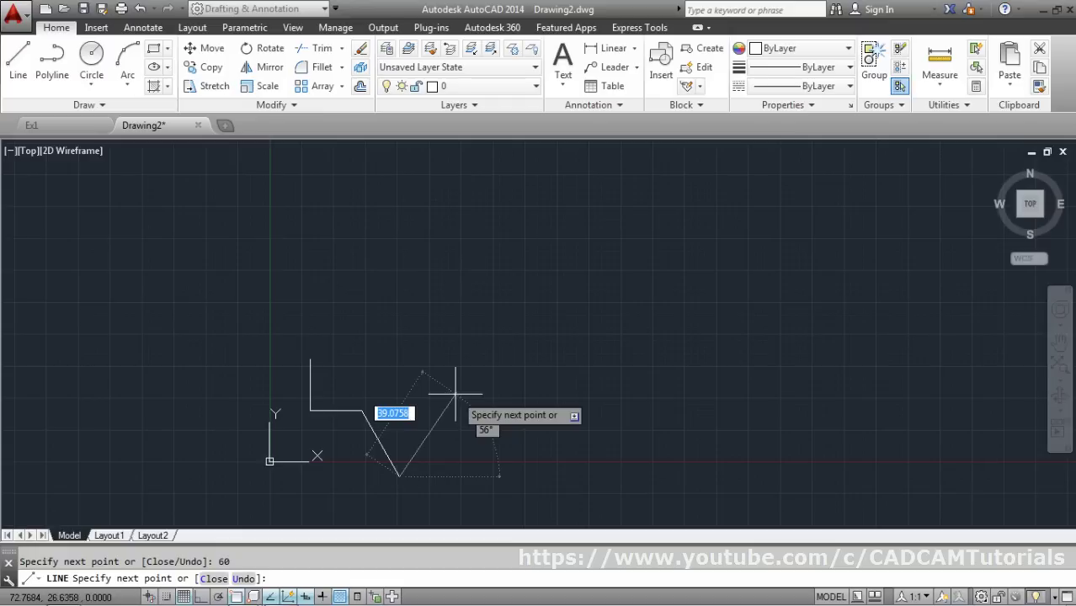
- Complete the star's lower point with a 30-unit line rising to the right at 60°
text(3)
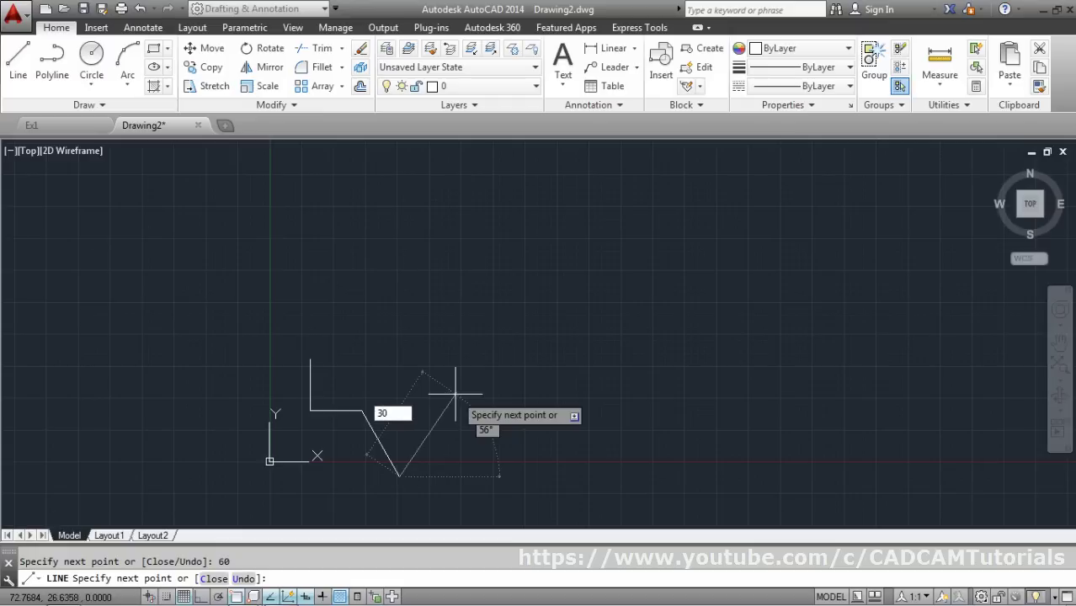
text(0)
key(Tab)
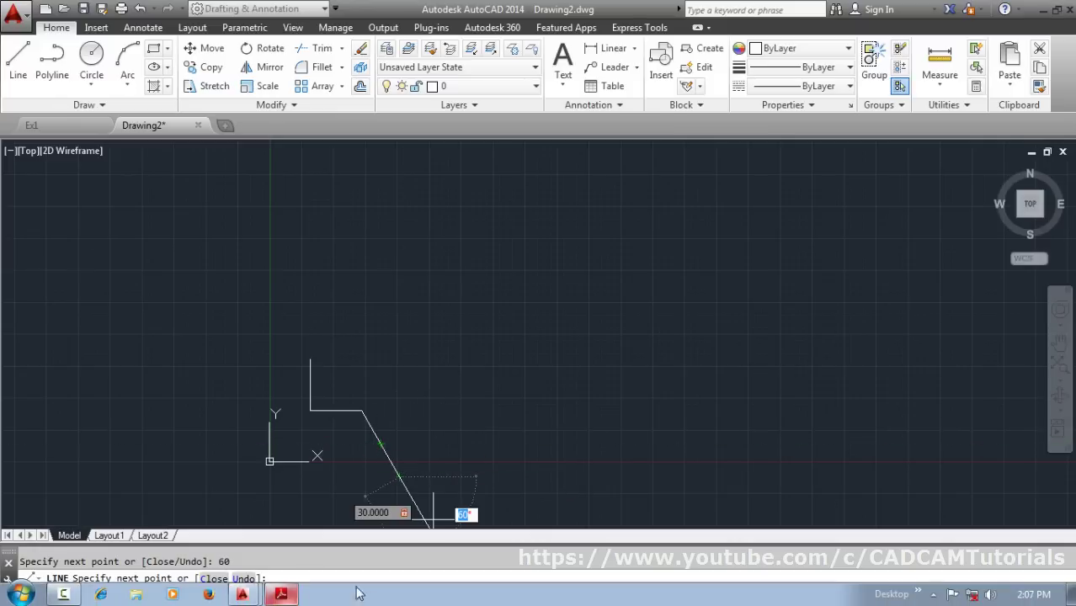
click(241, 595)
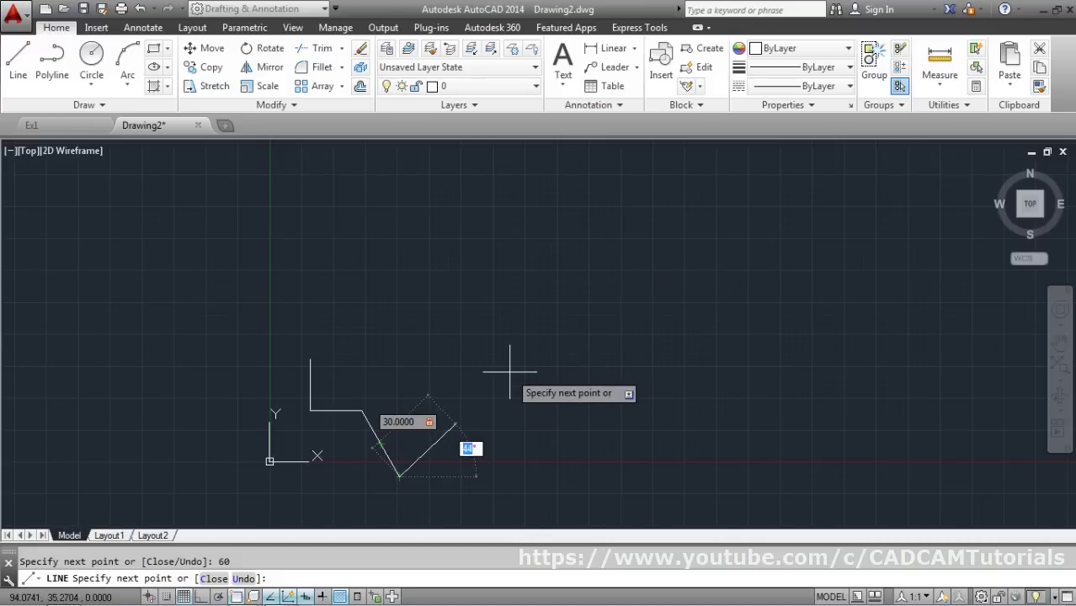
text(60)
key(Return)
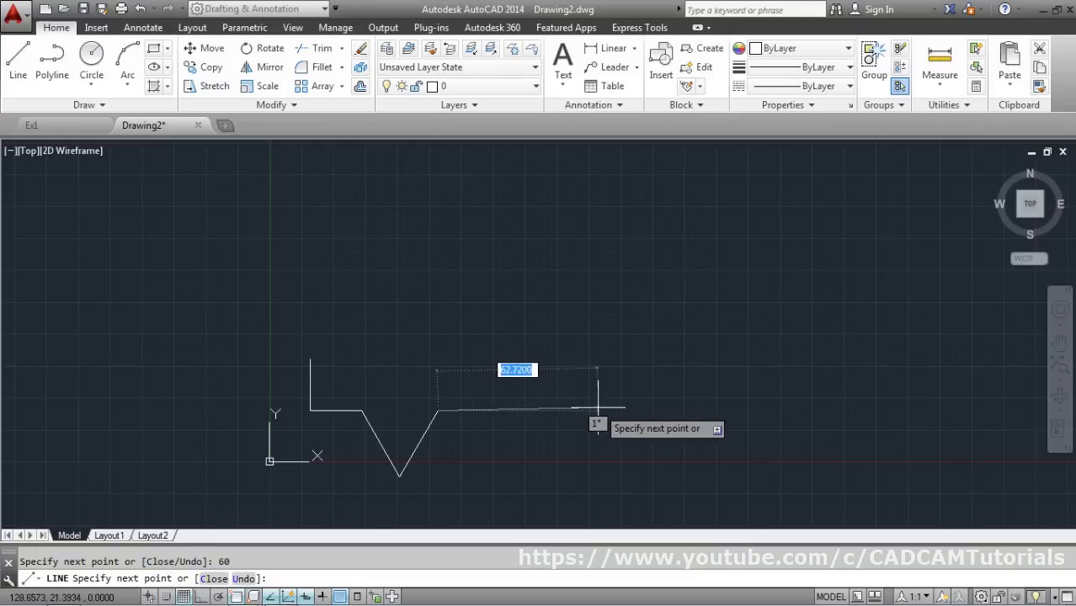
- With Ortho on, draw the lower-right corner as a 20-unit line rightward and a 20-unit line upward
key(F8)
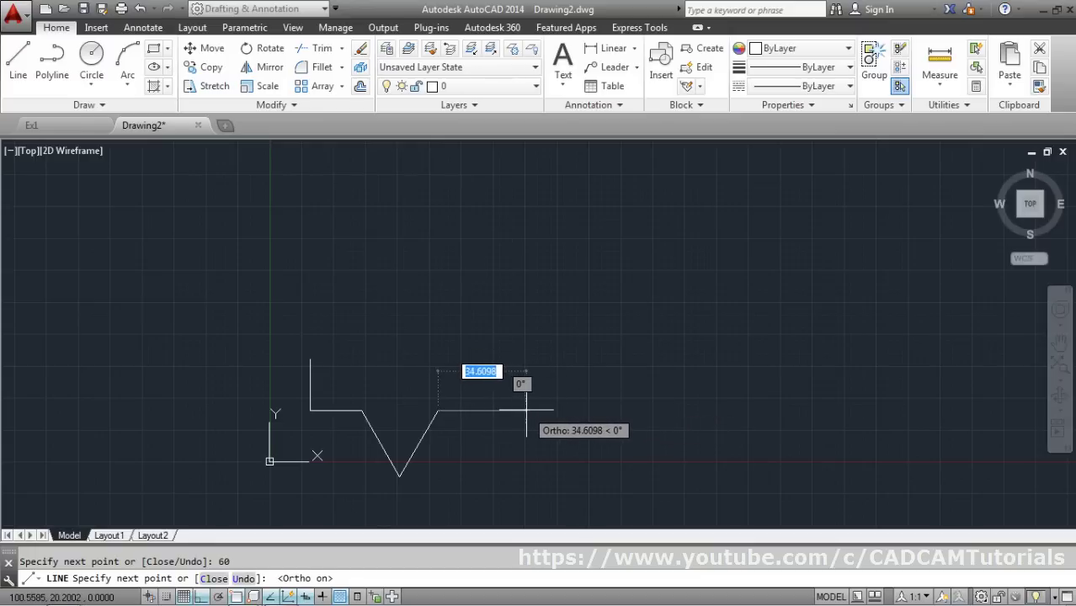
text(20)
key(Return)
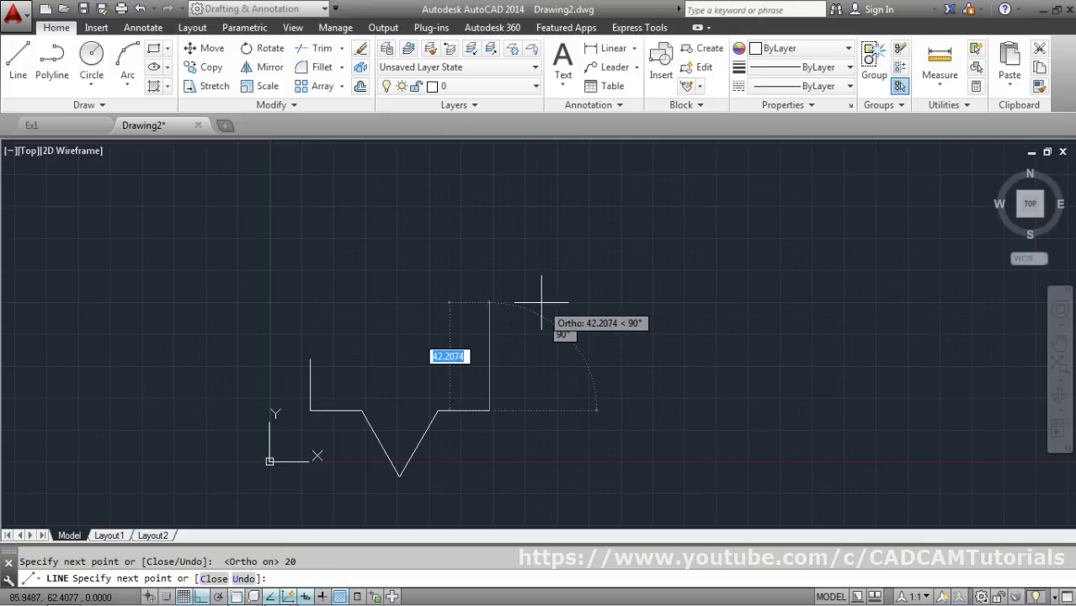
text(20)
key(Return)
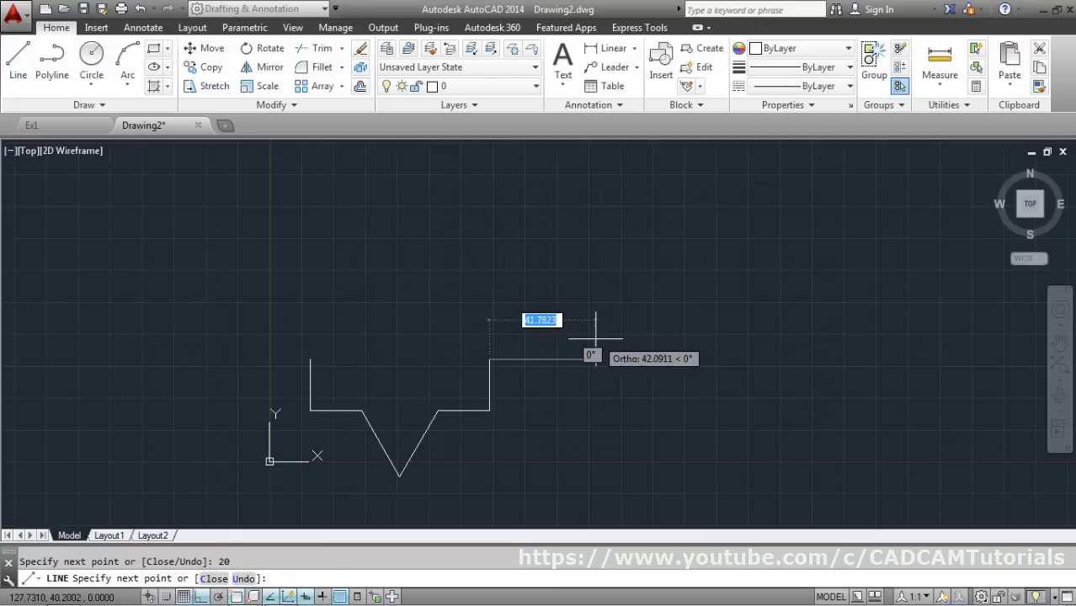
- With Ortho off, draw the lower edge of the star's right point as a 30-unit line rising rightward at 30°
key(F8)
text(3)
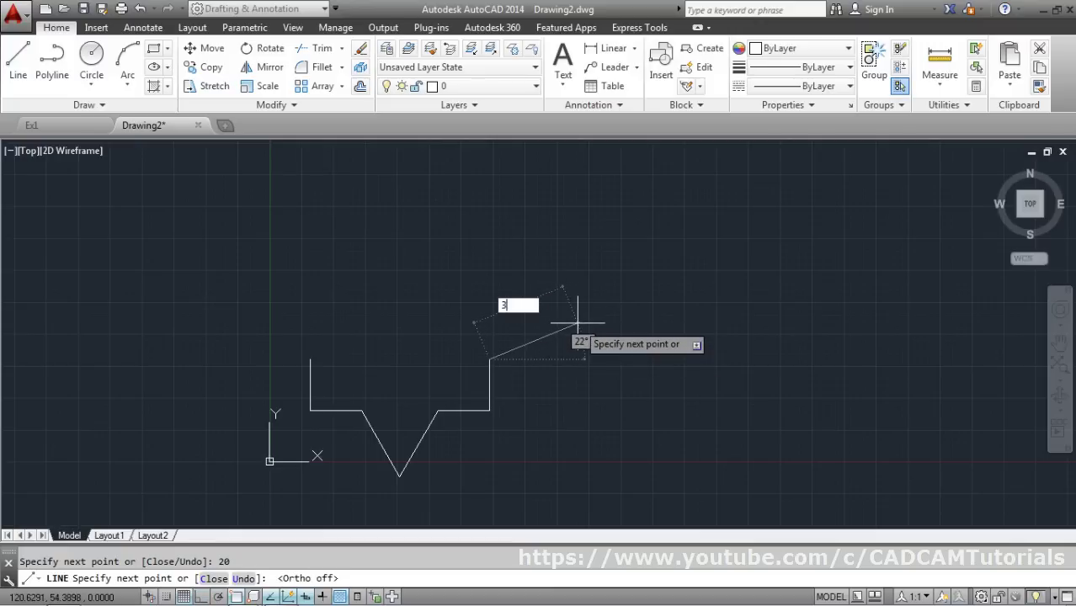
text(0)
key(Tab)
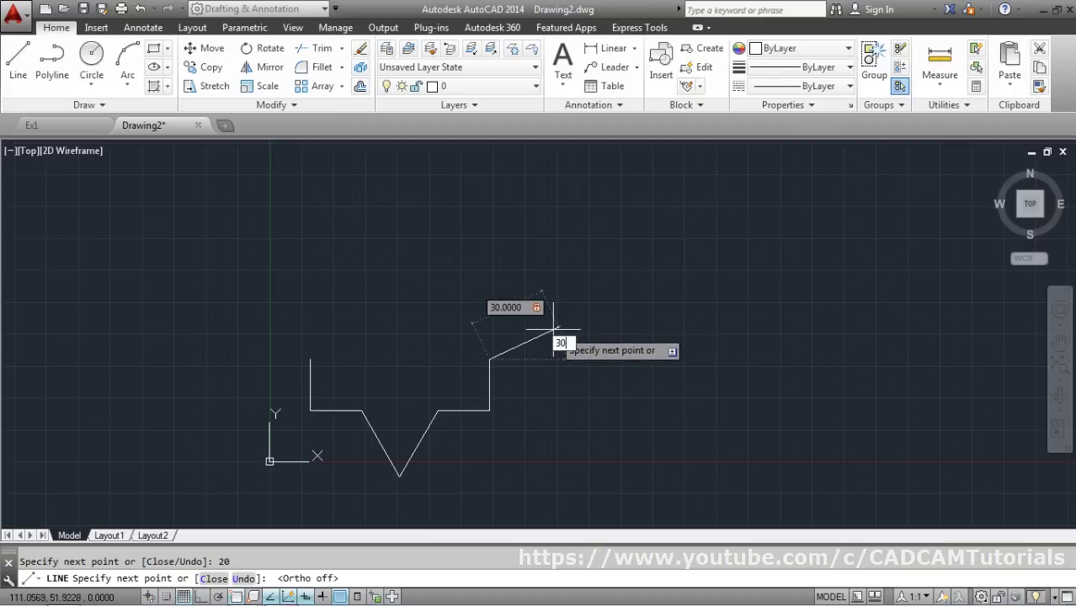
text(30)
key(Return)
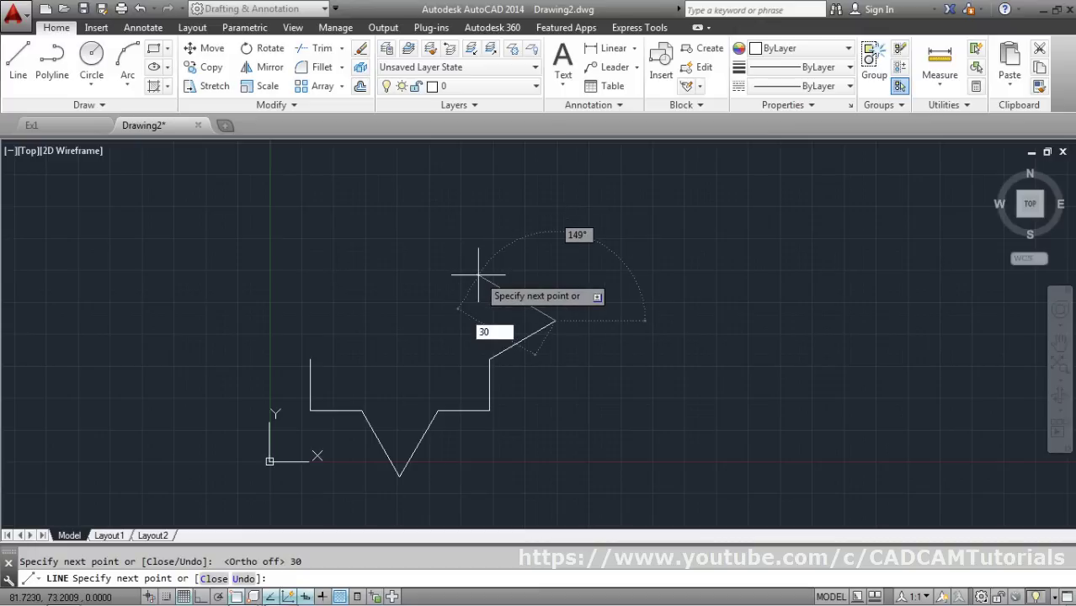
- Complete the star's right point with a 30-unit line going up to the left at 150°
text(30)
key(Tab)
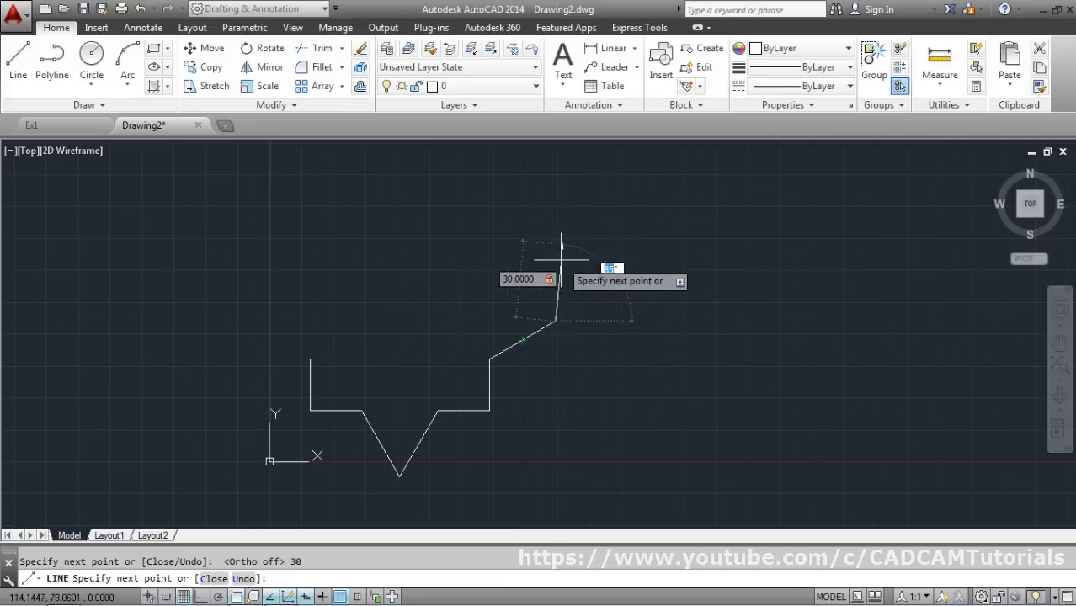
text(1)
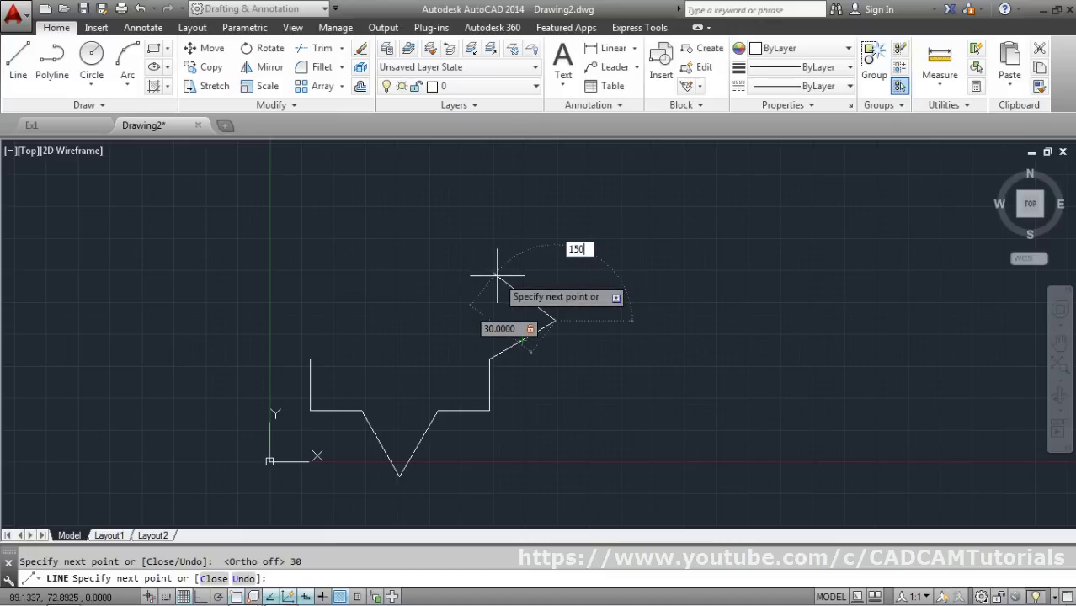
text(50)
key(Return)
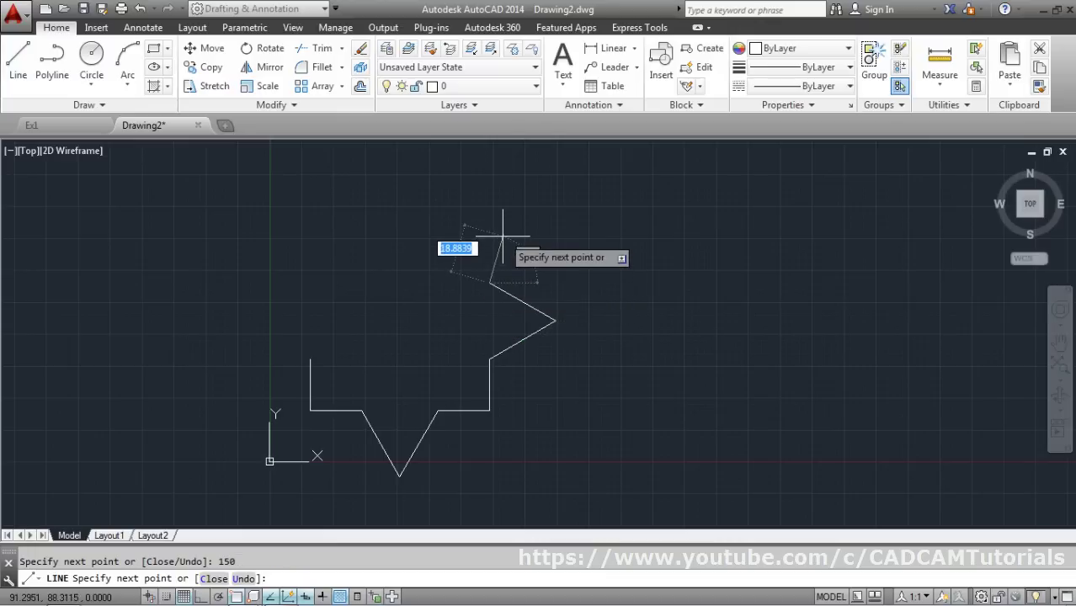
- With Ortho on, draw the upper-right corner as a 20-unit line upward and a 20-unit line leftward
key(F8)
text(20)
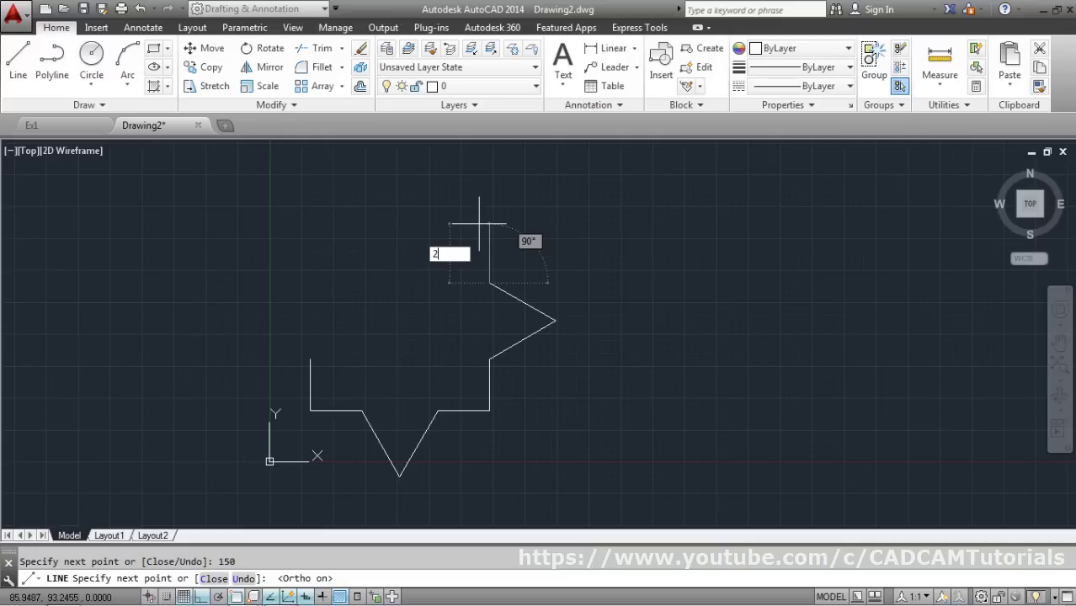
key(Return)
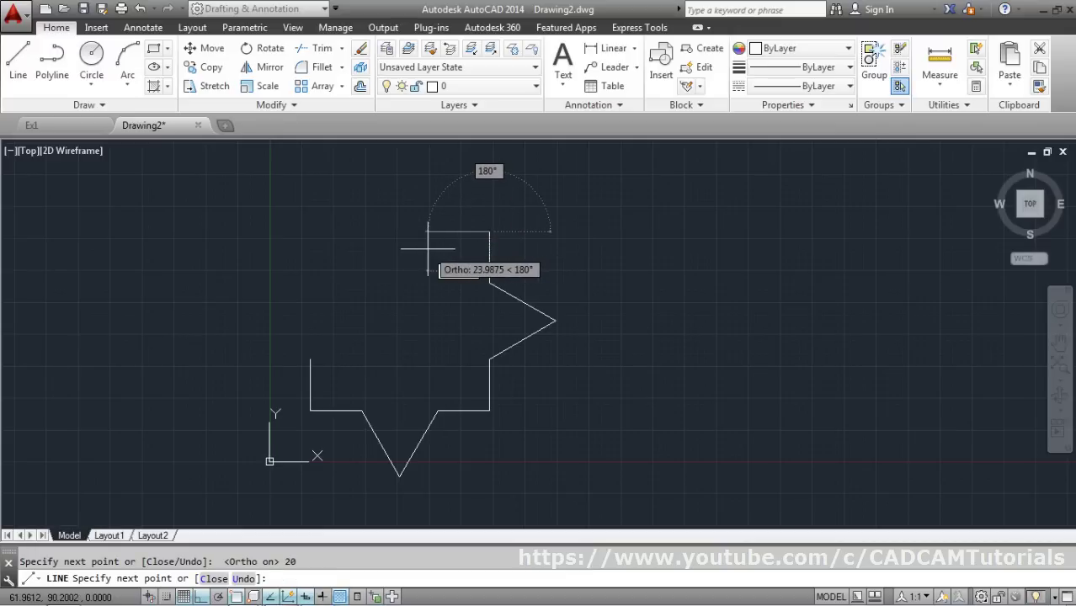
text(20)
key(Return)
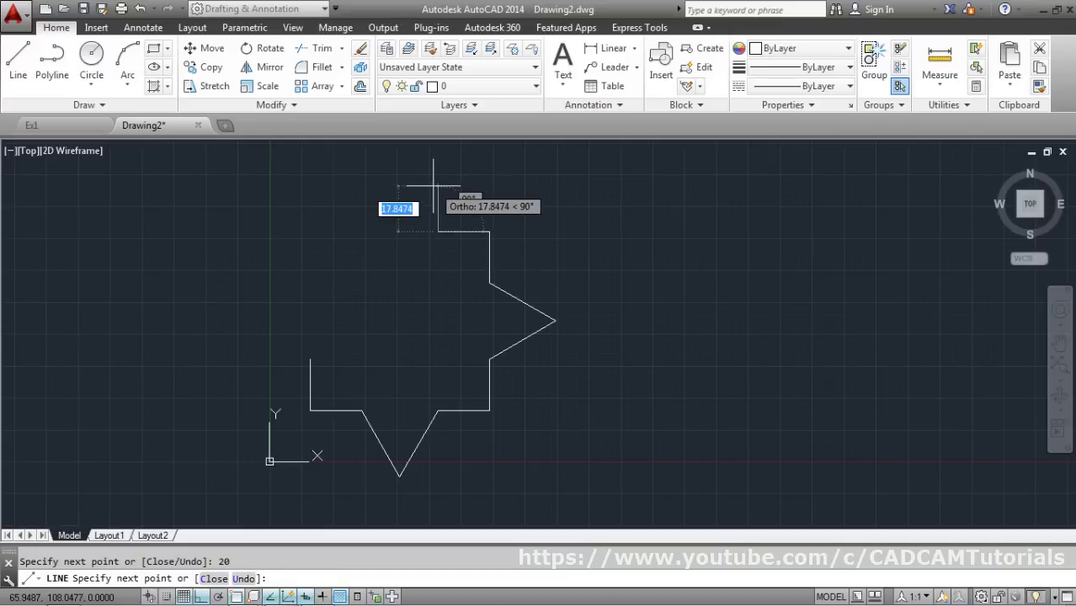
- With Ortho off, draw the right edge of the star's top point as a 30-unit line rising leftward at 120°
key(F8)
text(30)
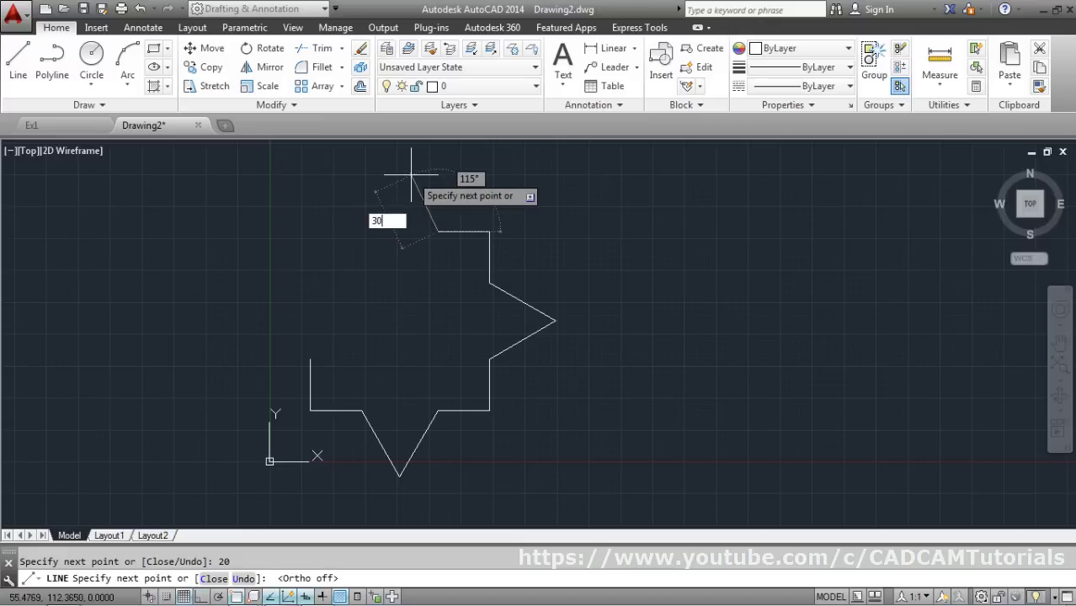
key(Tab)
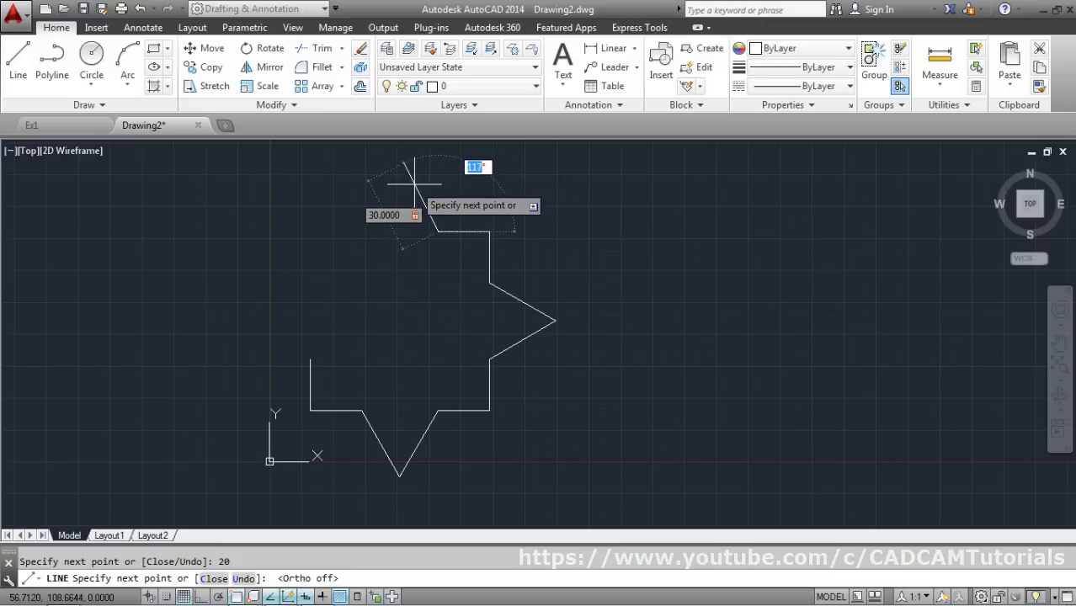
text(120)
key(Return)
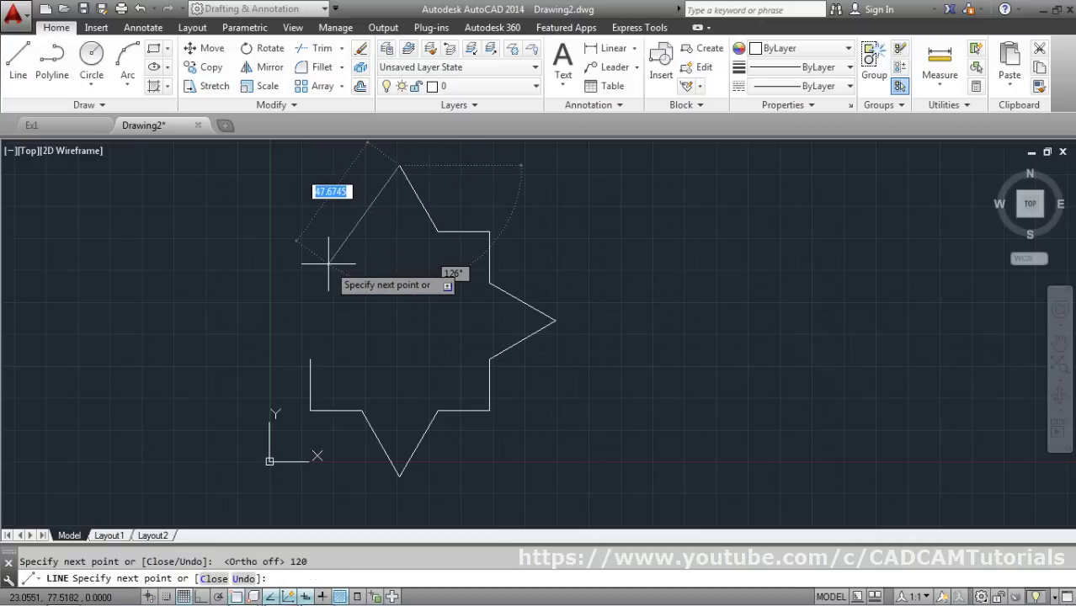
- Complete the star's top point with a 30-unit line sloping down to the left at 120°
text(30)
key(Tab)
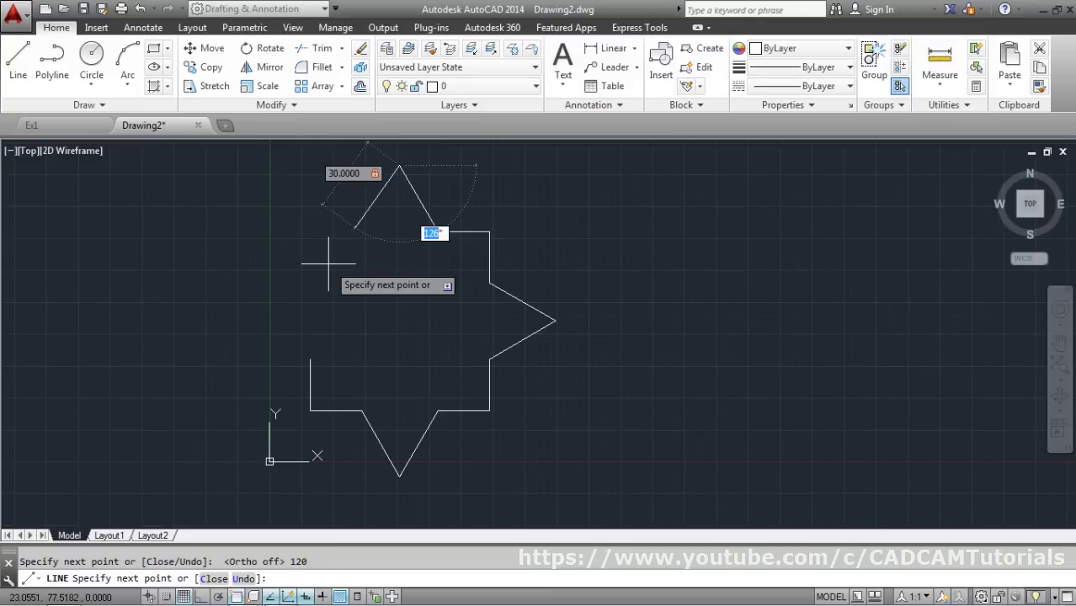
text(12)
key(Return)
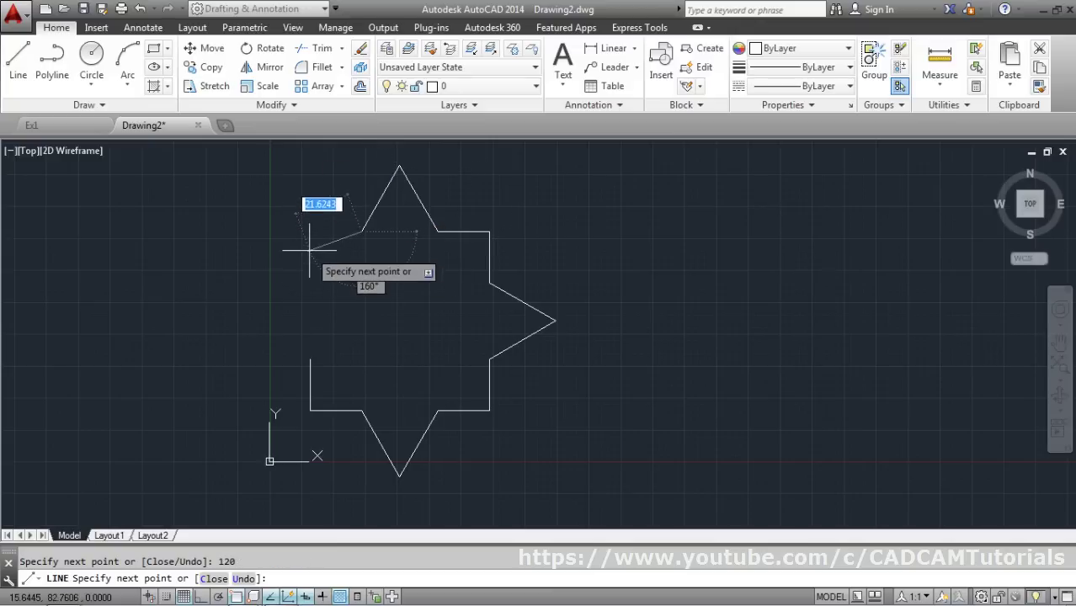
- With Ortho on, draw the upper-left corner as a 20-unit line leftward and a 20-unit line downward
key(F8)
text(20)
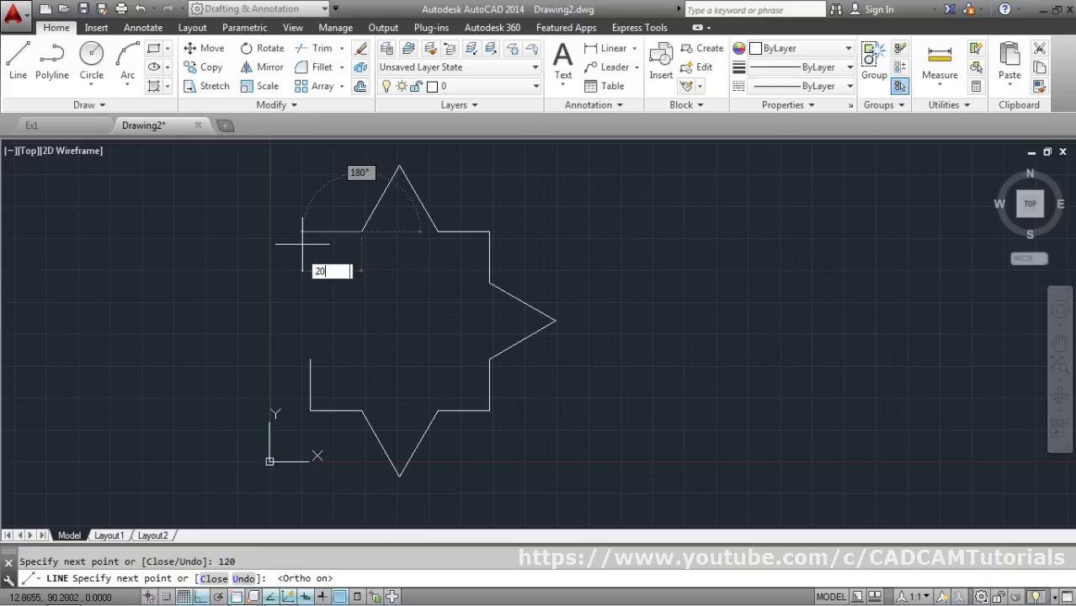
key(Return)
text(20)
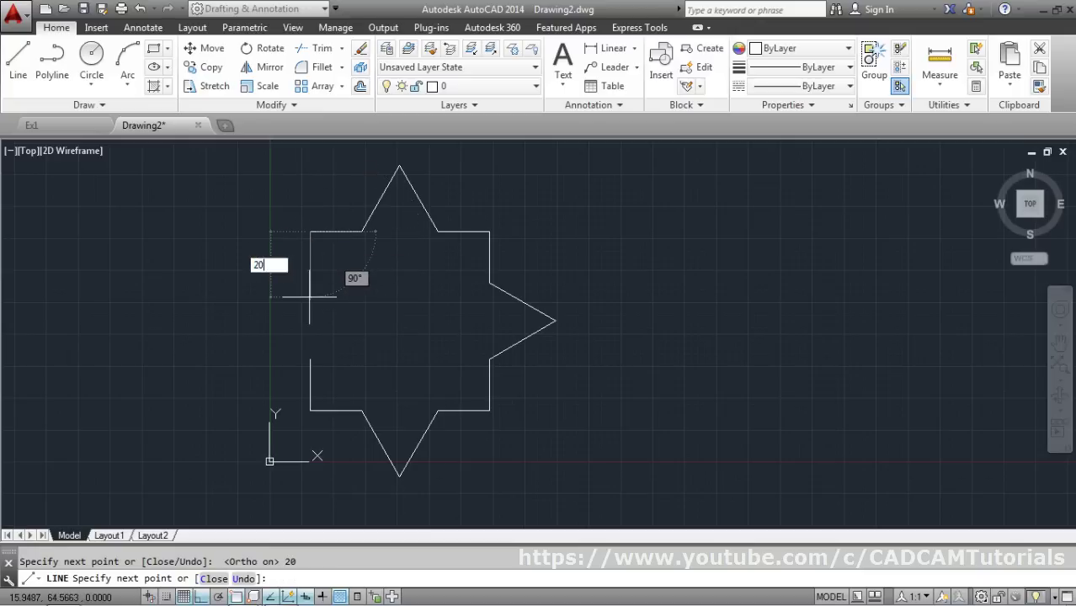
key(Return)
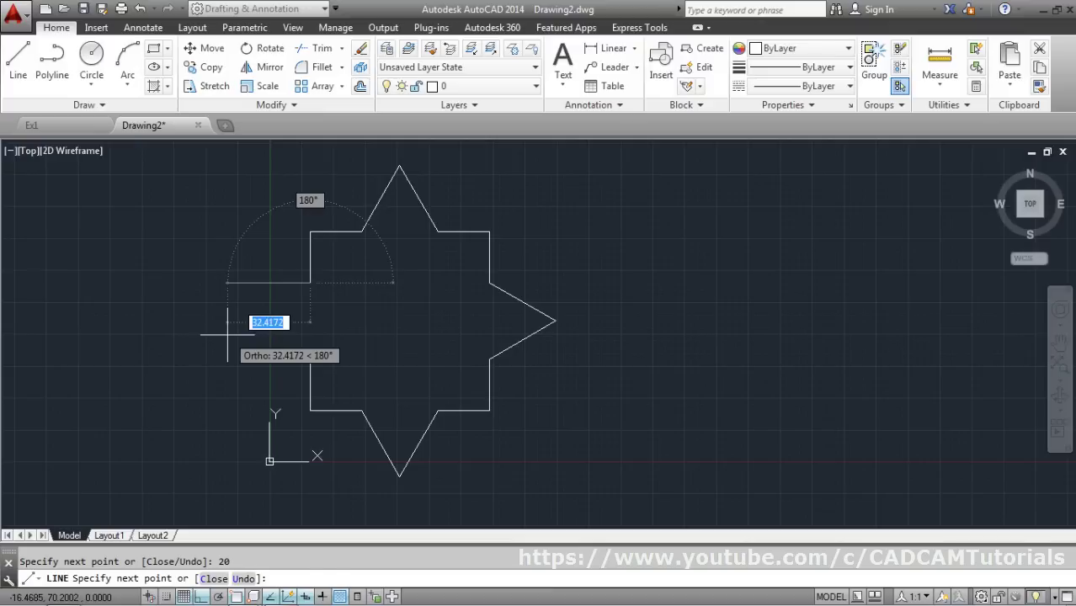
- With Ortho off, draw the upper edge of the star's left point as a 30-unit line sloping down leftward at 150°
key(F8)
text(30)
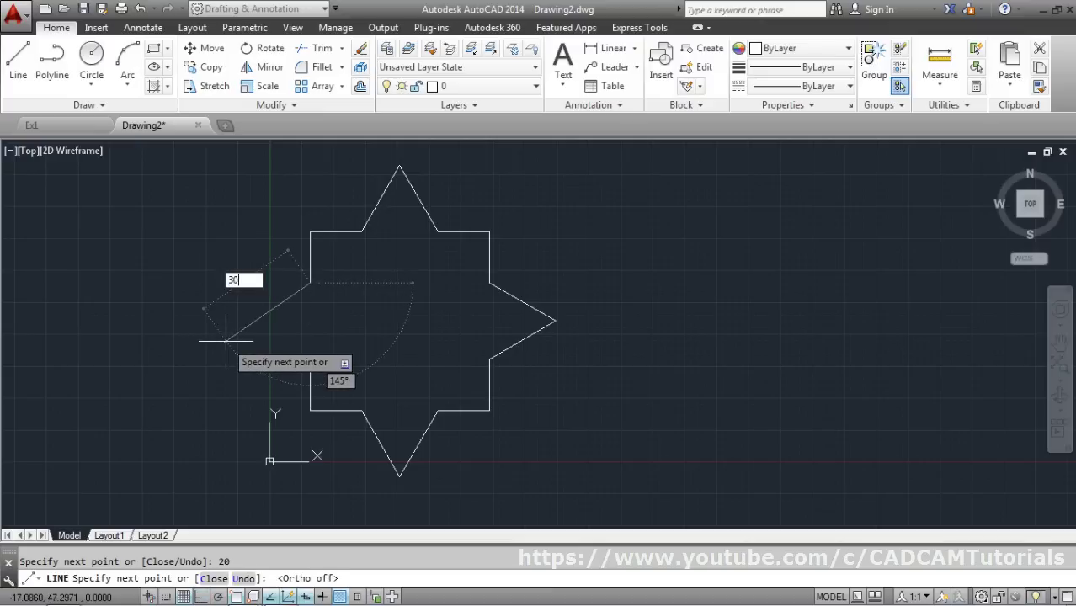
key(Tab)
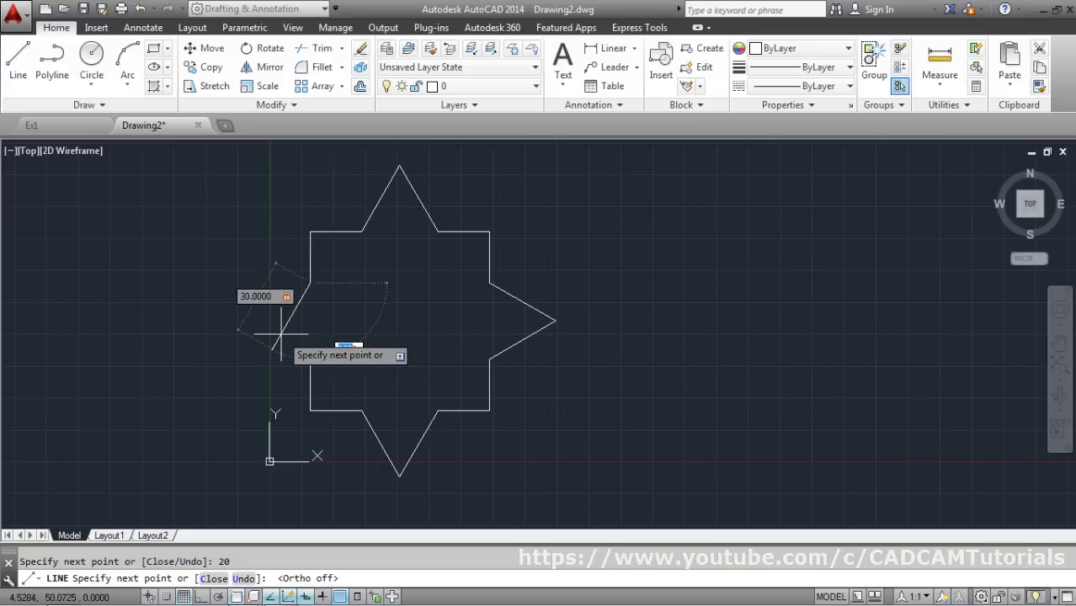
text(150)
key(Return)
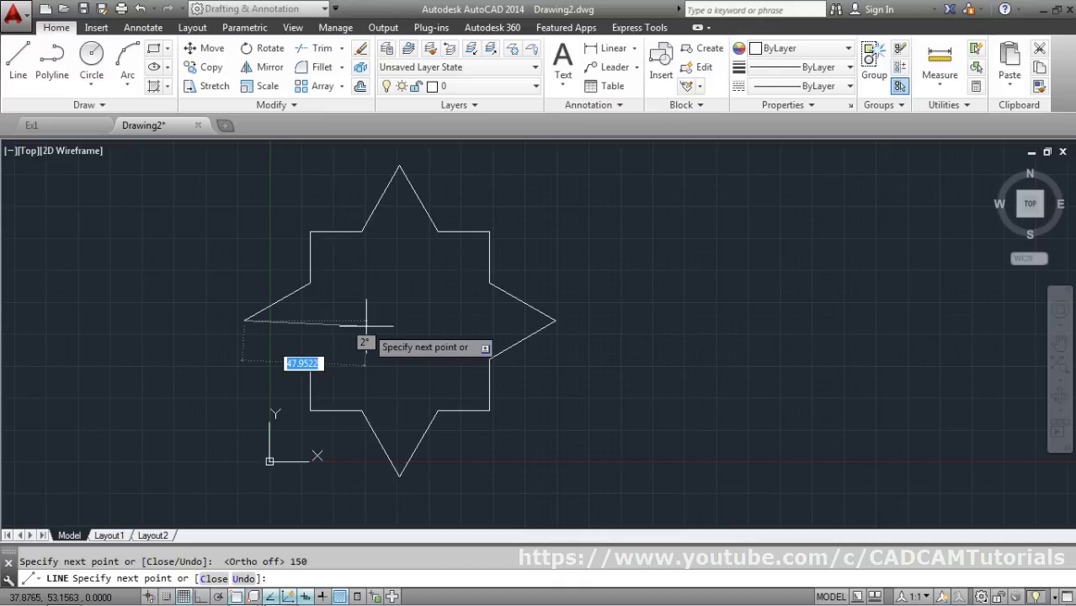
- Close the star outline back to its starting point and save the drawing as Ex2
text(c)
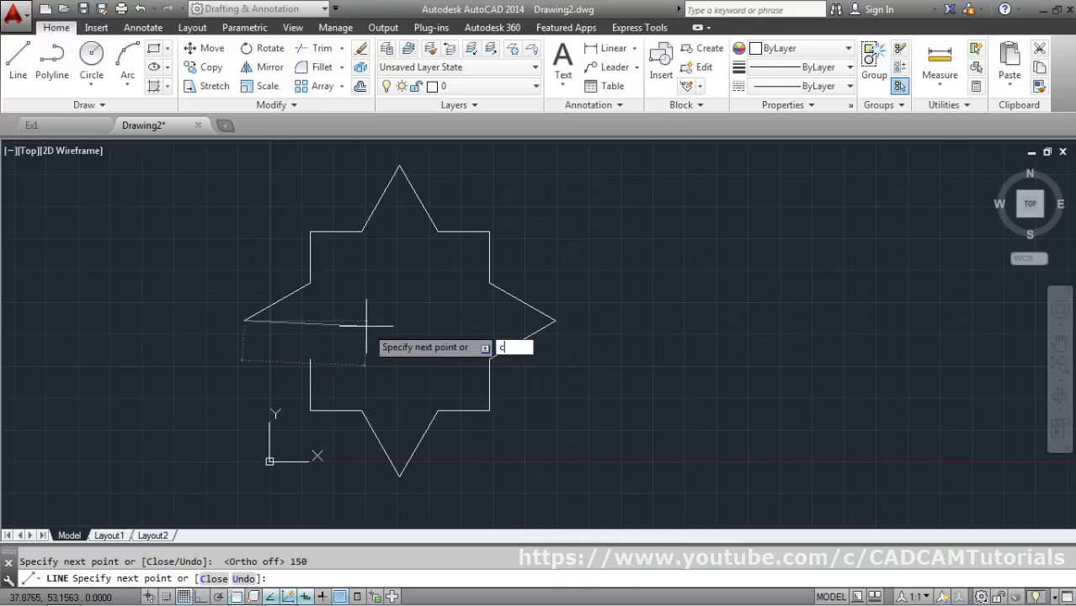
key(Return)
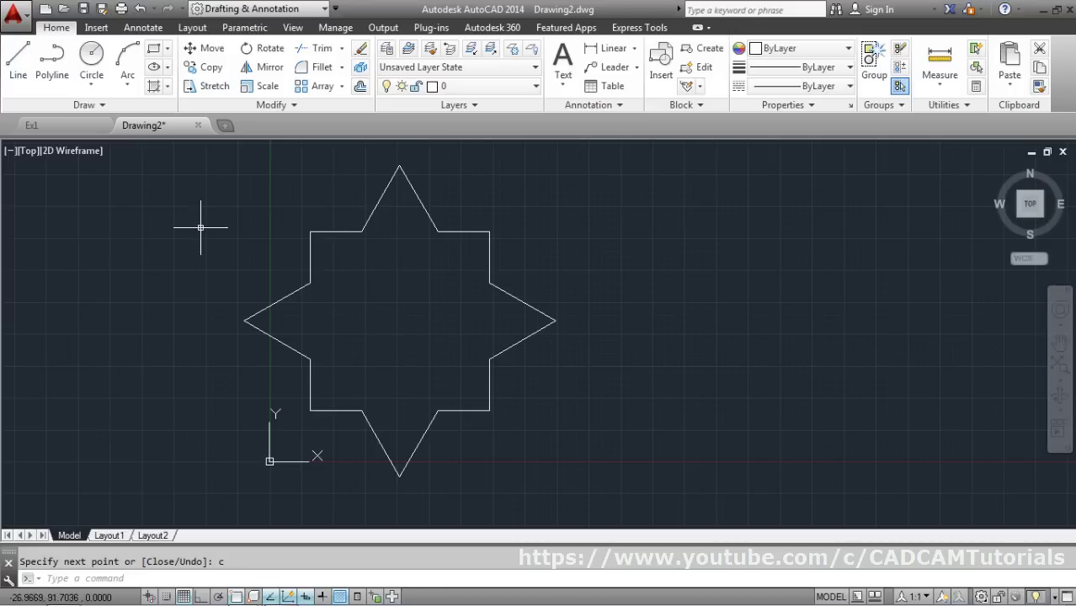
click(83, 9)
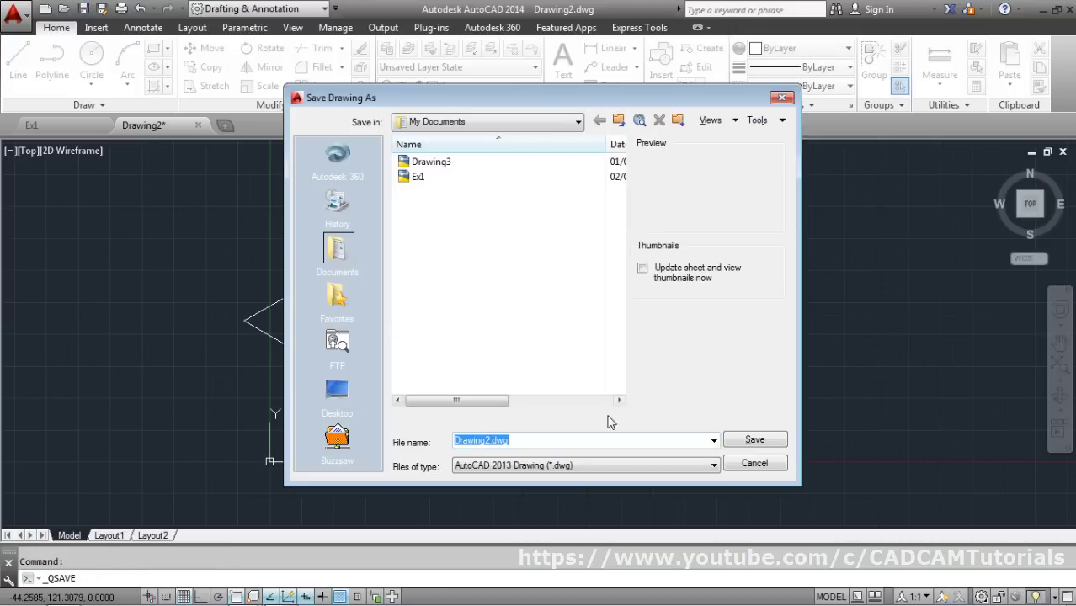
text(Ex)
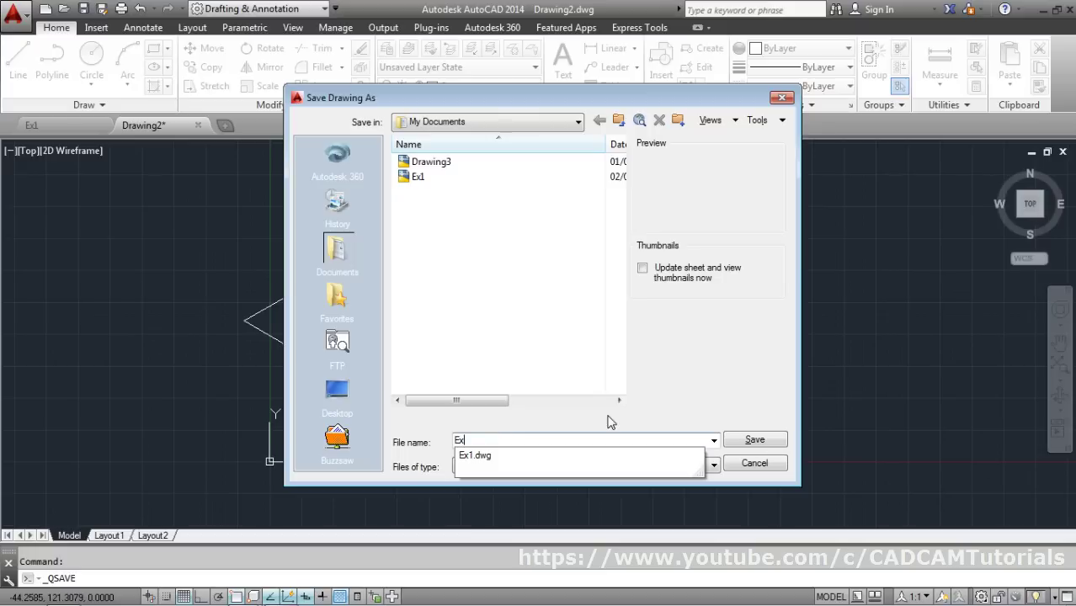
text(2)
click(751, 440)
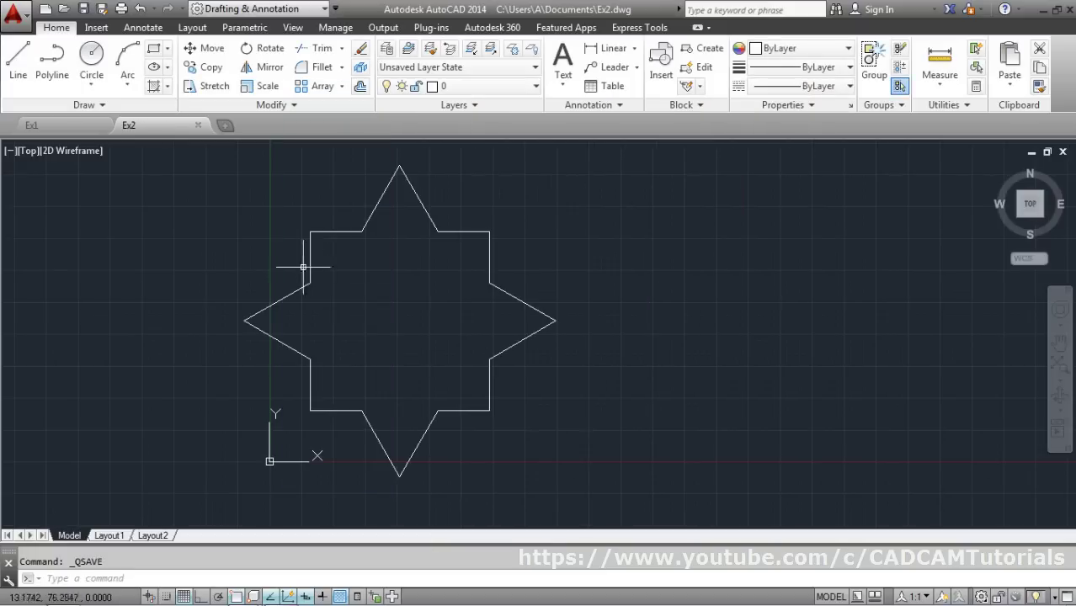
- Create a new drawing from the acad template
click(225, 125)
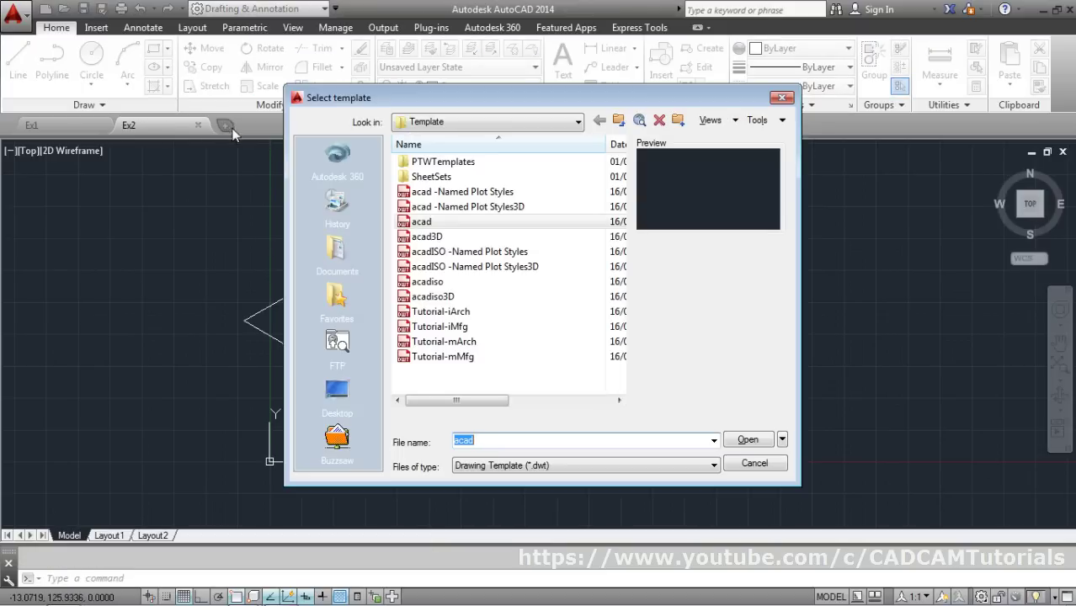
click(741, 448)
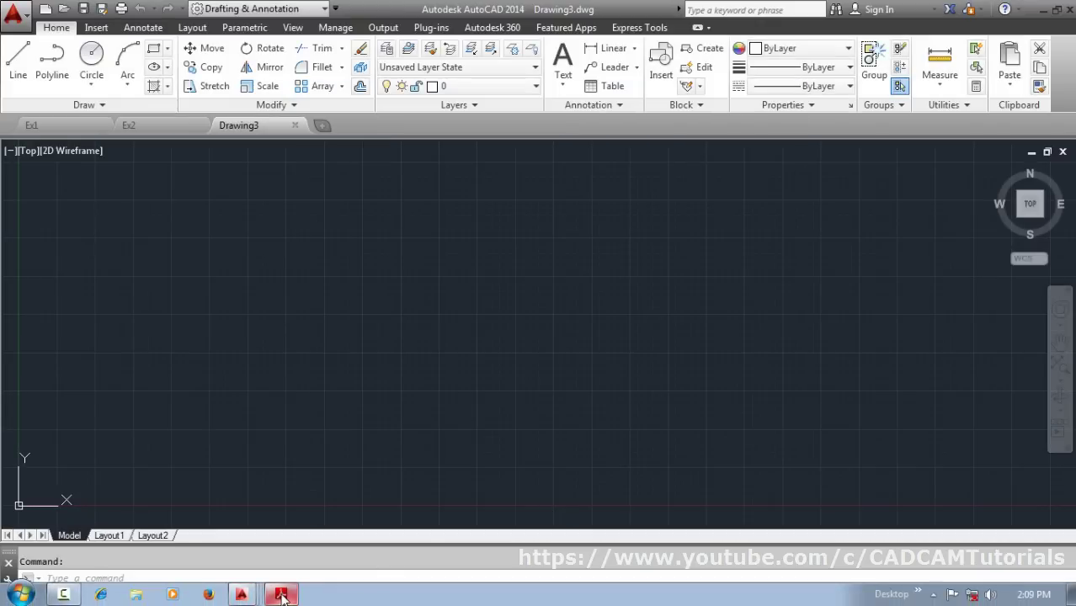
- Switch to Adobe Reader and examine the dimensioned triangle-and-circles exercise on page 2 of AutoCAD - 1.pdf, then return to AutoCAD
click(282, 596)
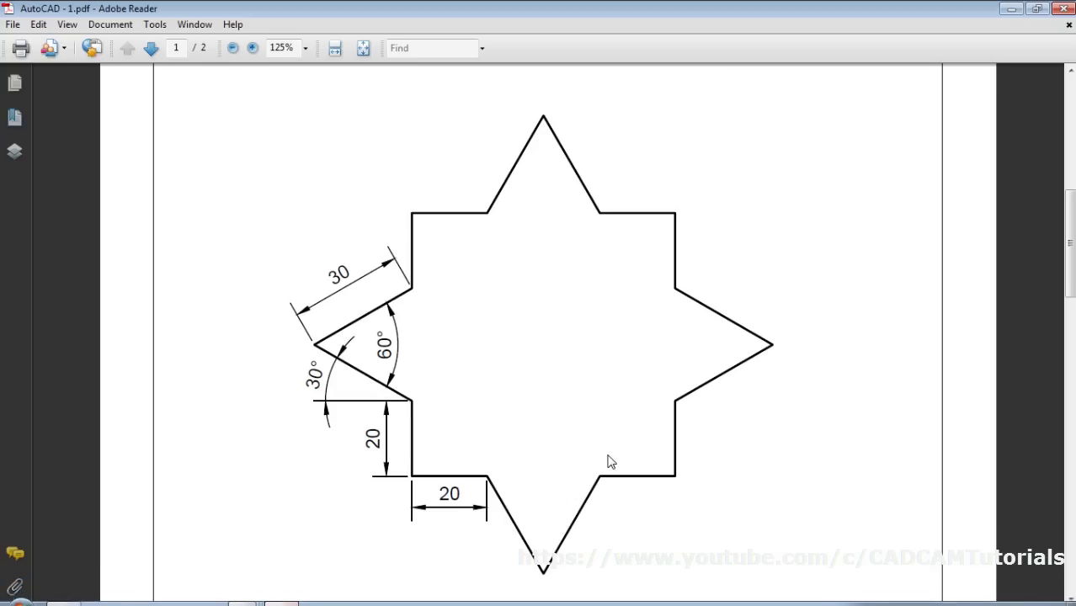
scroll(611, 461, down, 4)
scroll(611, 461, down, 5)
scroll(613, 456, down, 7)
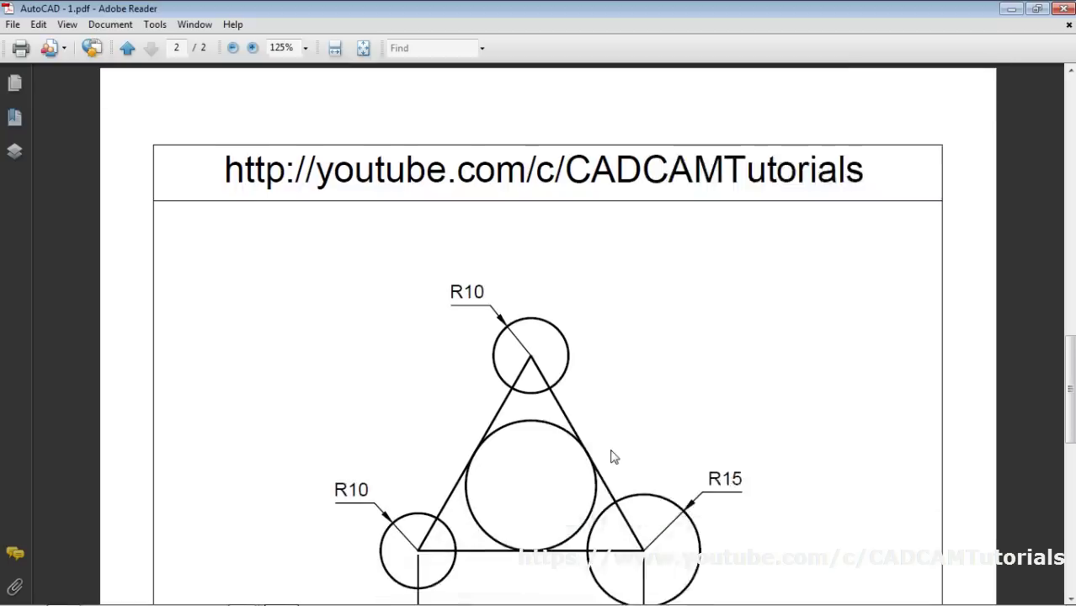
scroll(613, 456, down, 1)
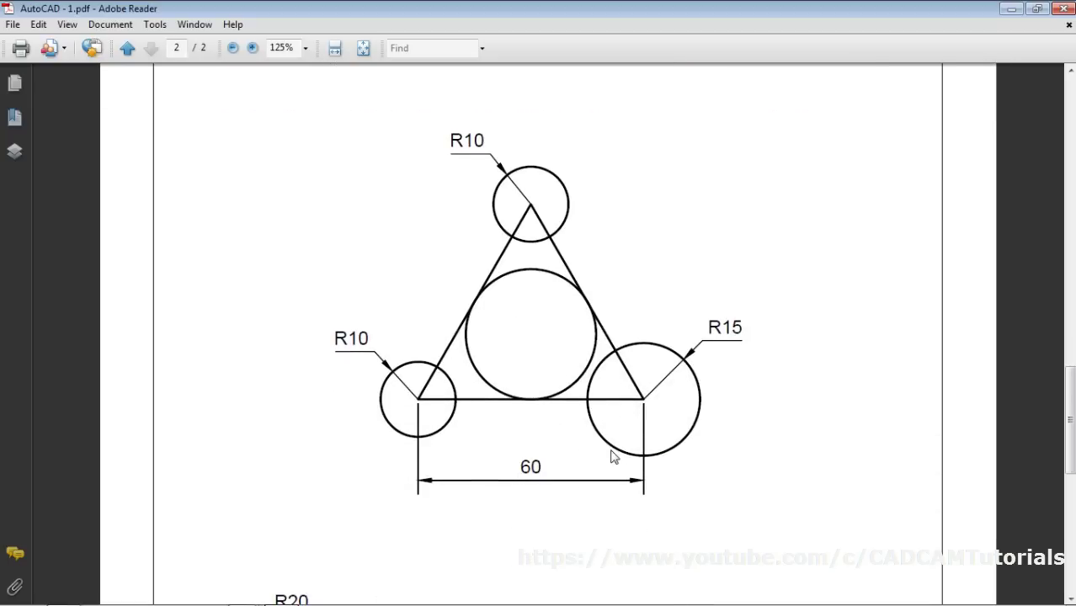
scroll(617, 447, up, 1)
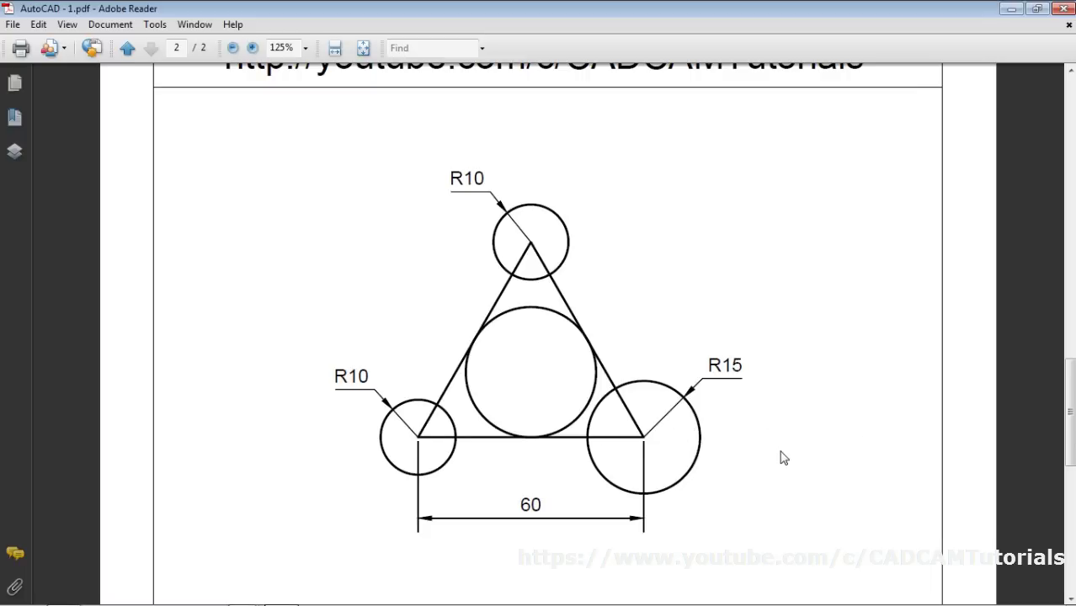
click(1009, 10)
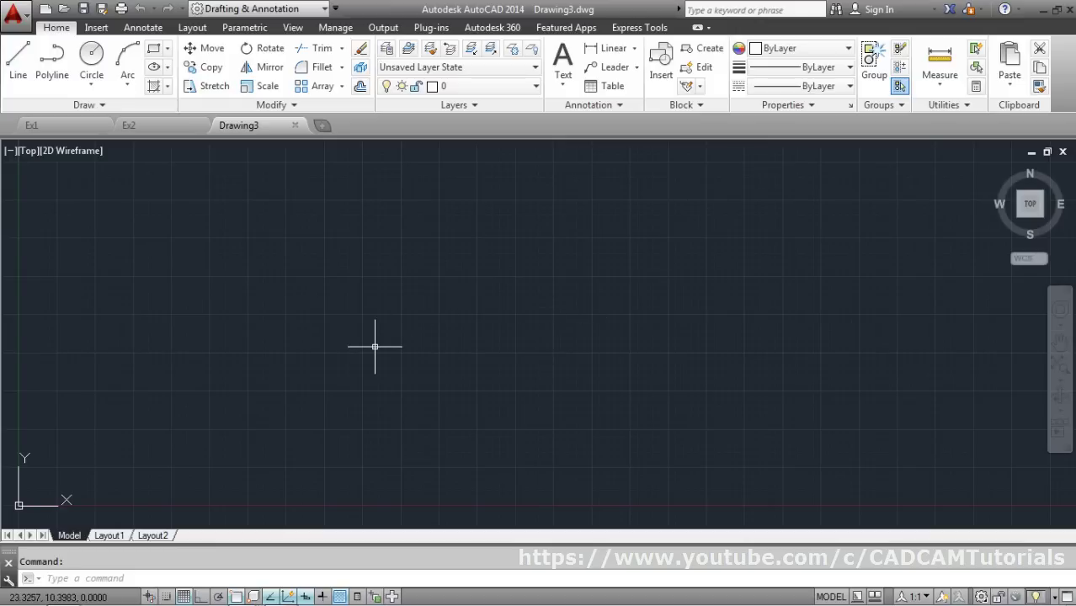
- Set the model space limits from 0,0 to 120,120 and zoom to show all of the drawing area
text(limits)
key(Return)
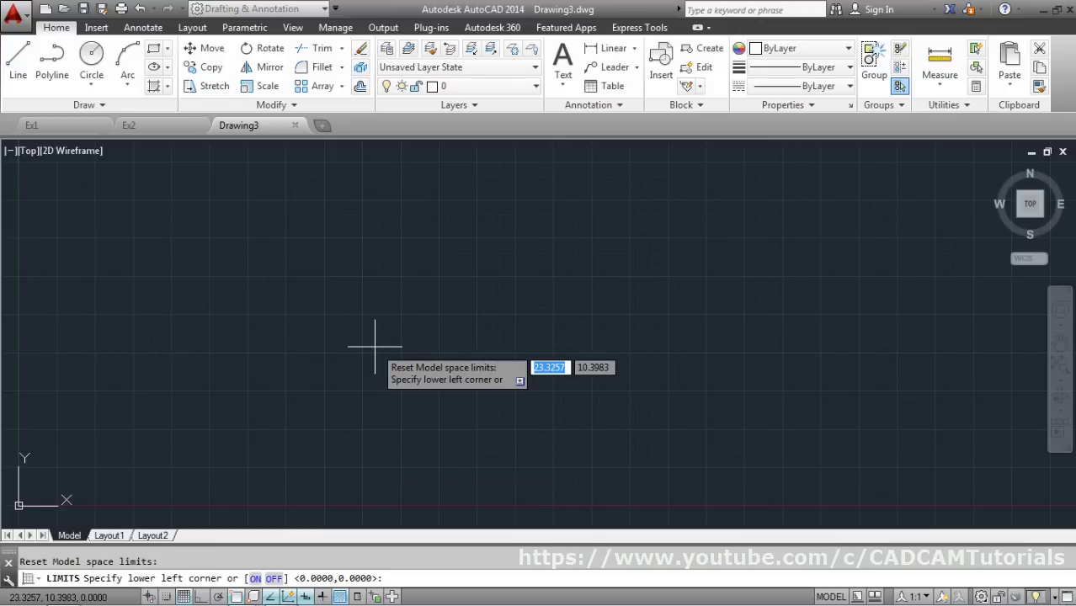
text(0,0)
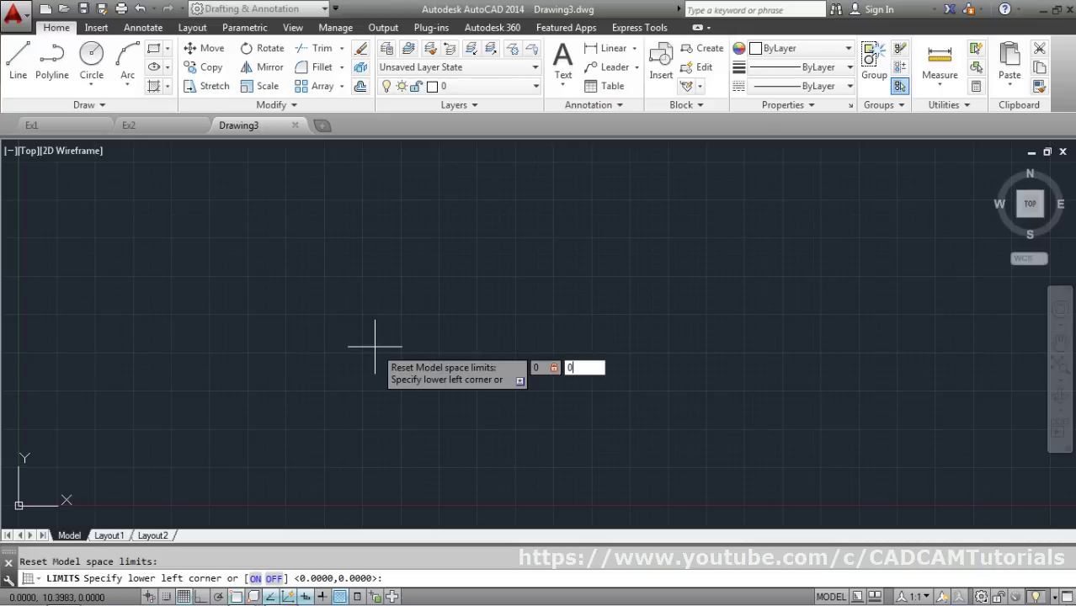
key(Return)
text(120,120)
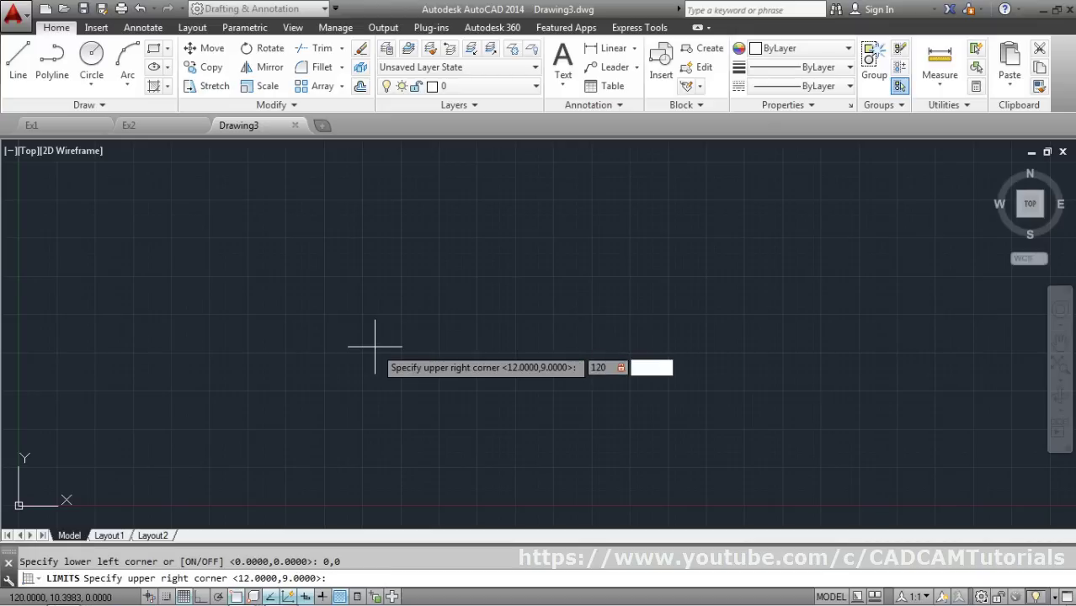
key(Return)
text(z)
key(Return)
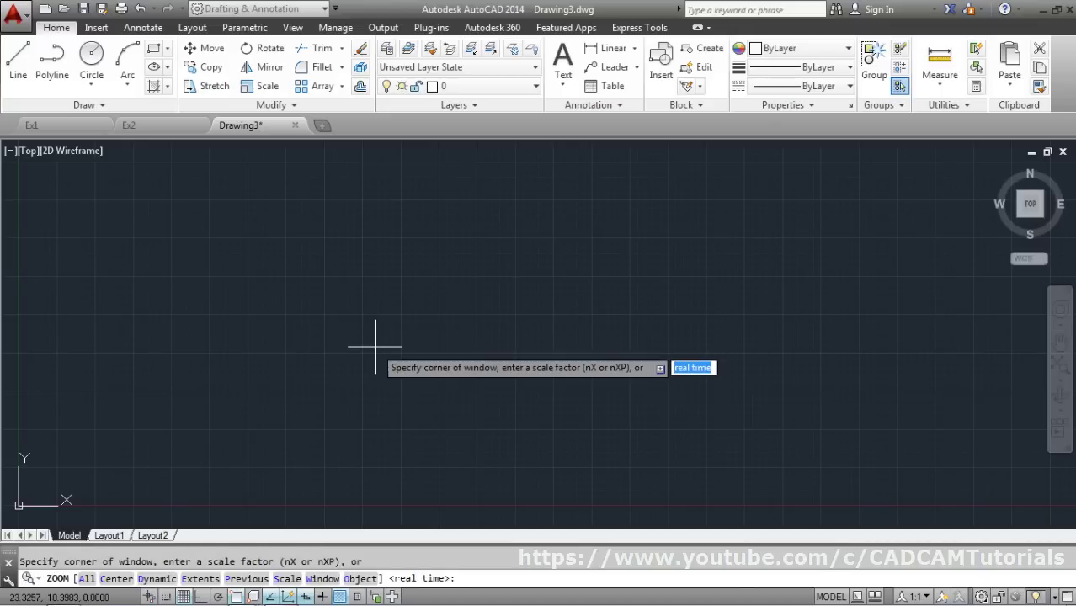
text(a)
key(Return)
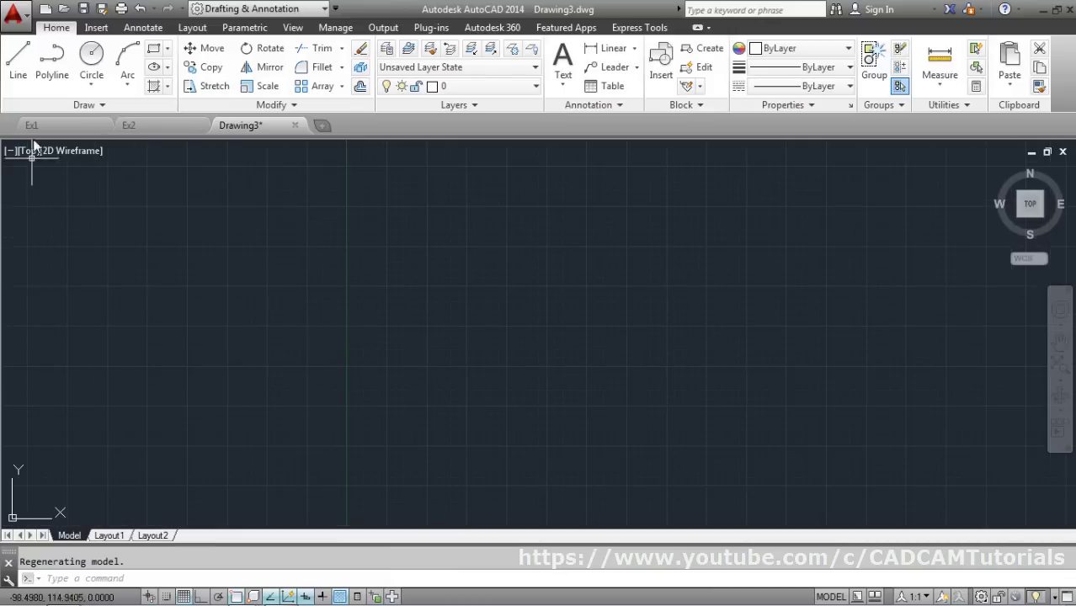
- With Ortho on, draw the triangle's base as a 60-unit horizontal line running rightward
click(17, 56)
click(363, 423)
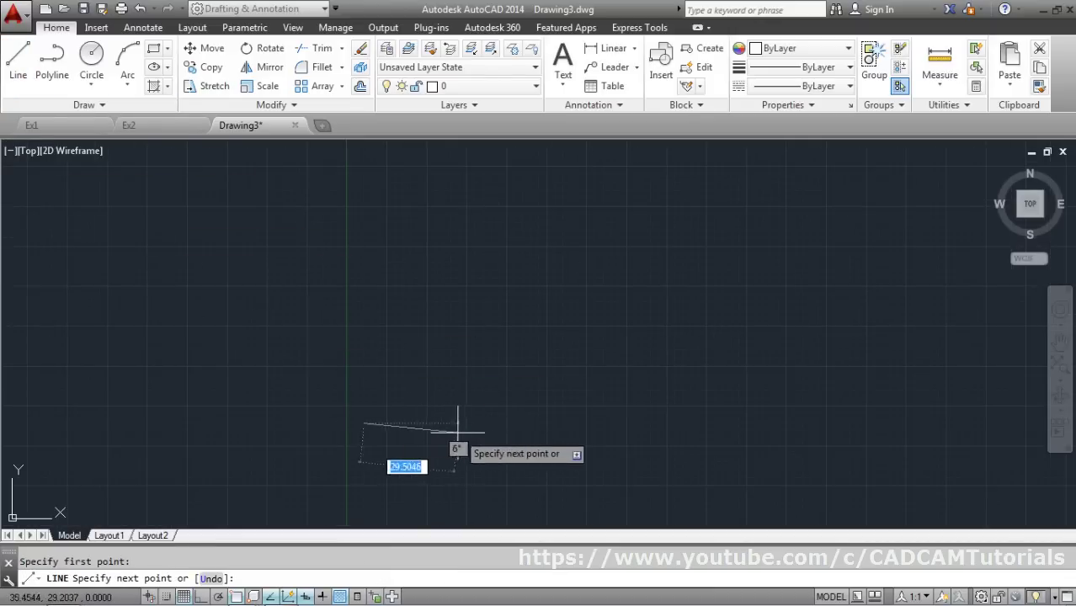
key(F8)
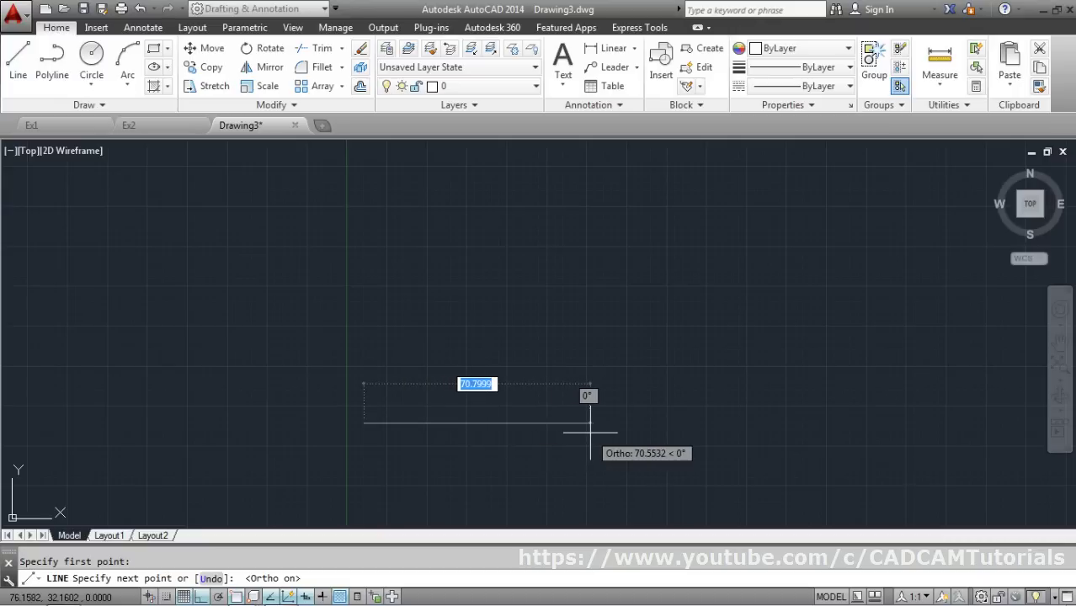
text(60)
key(Return)
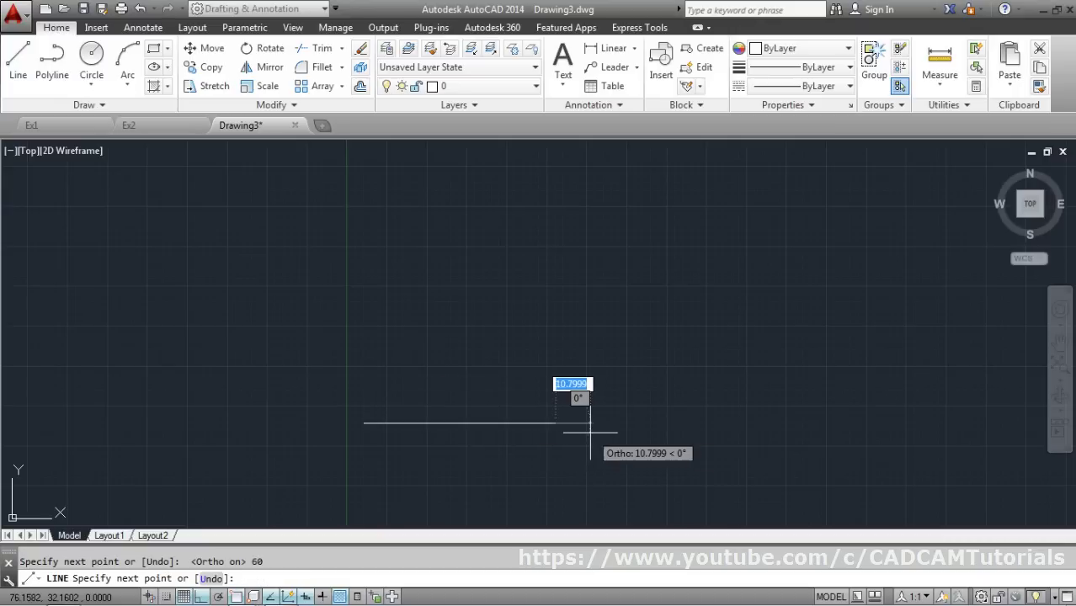
- With Ortho off, draw the triangle's right side as a 60-unit line at 120° and close the outline to the start point
key(F8)
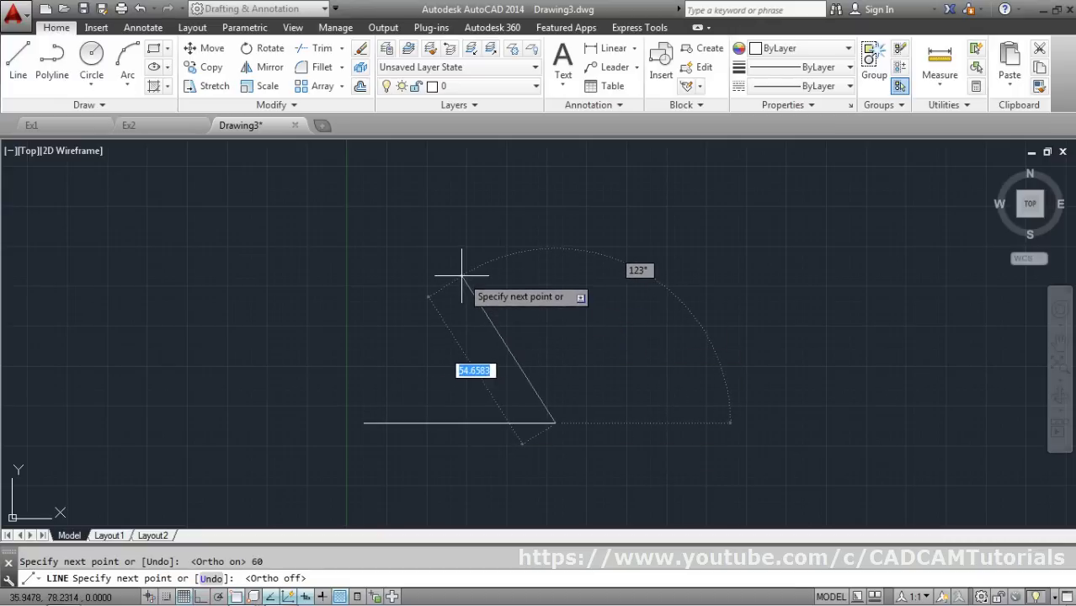
text(60)
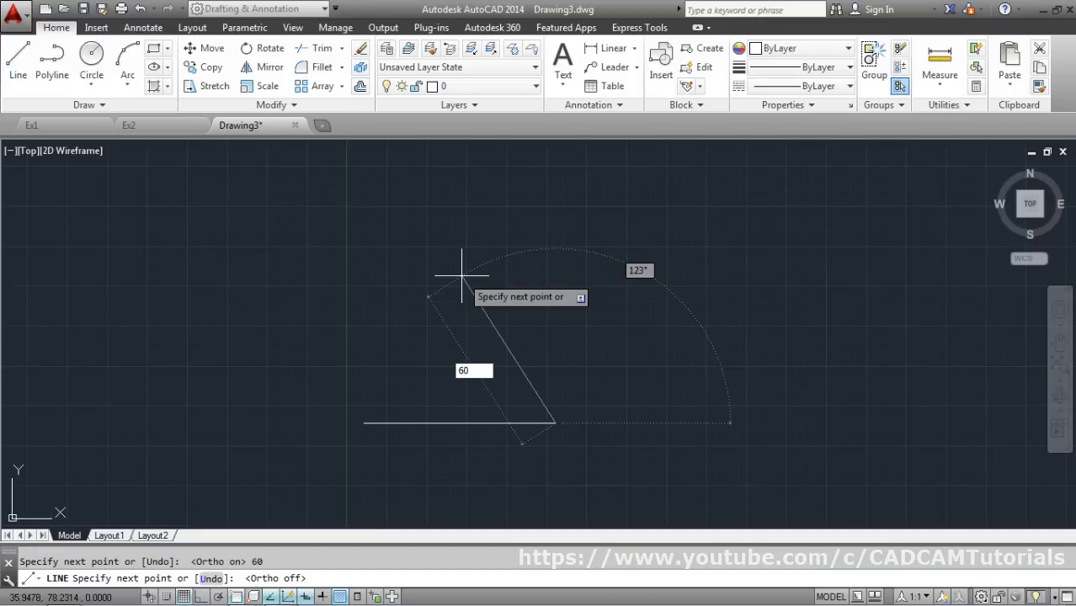
key(Tab)
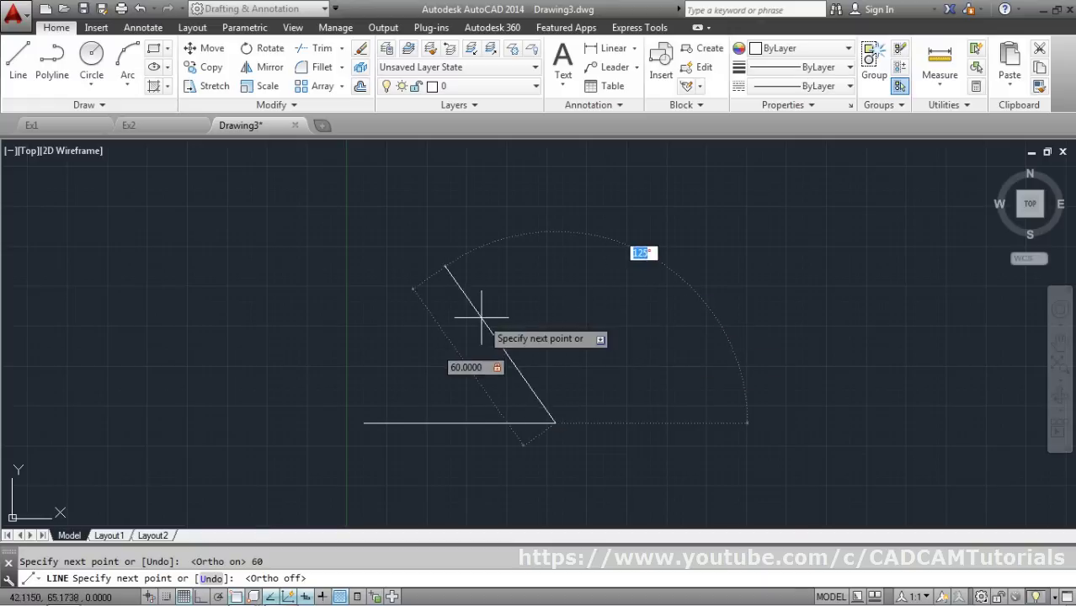
text(120)
key(Return)
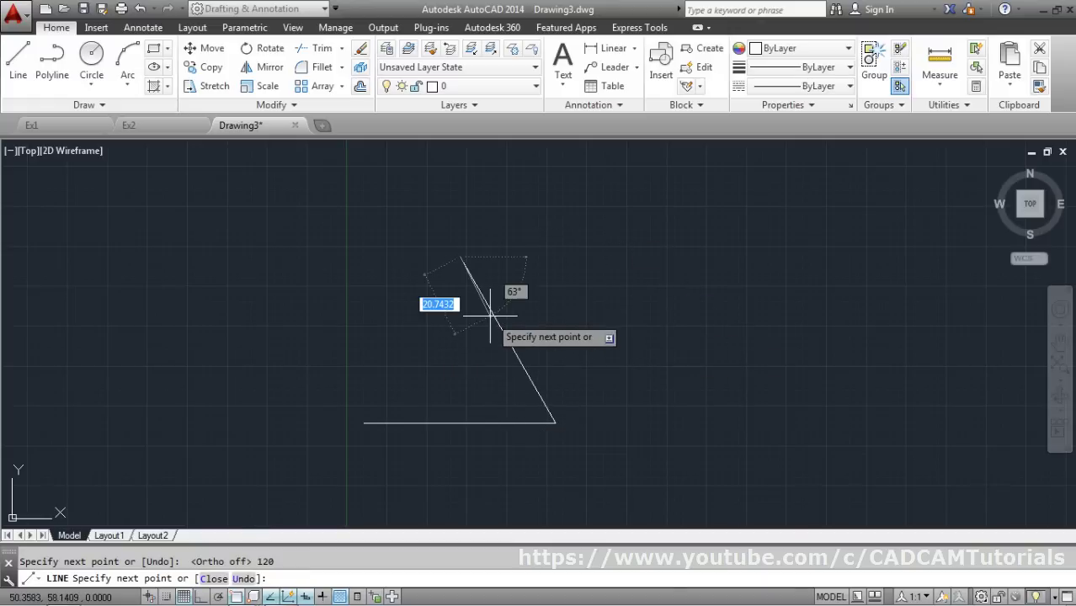
text(c)
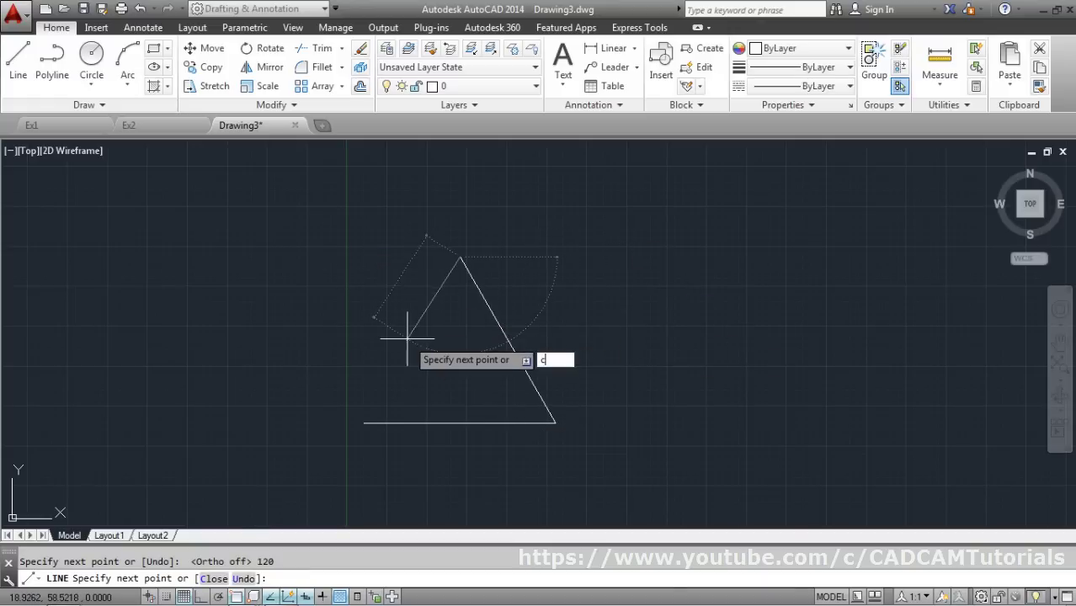
key(Return)
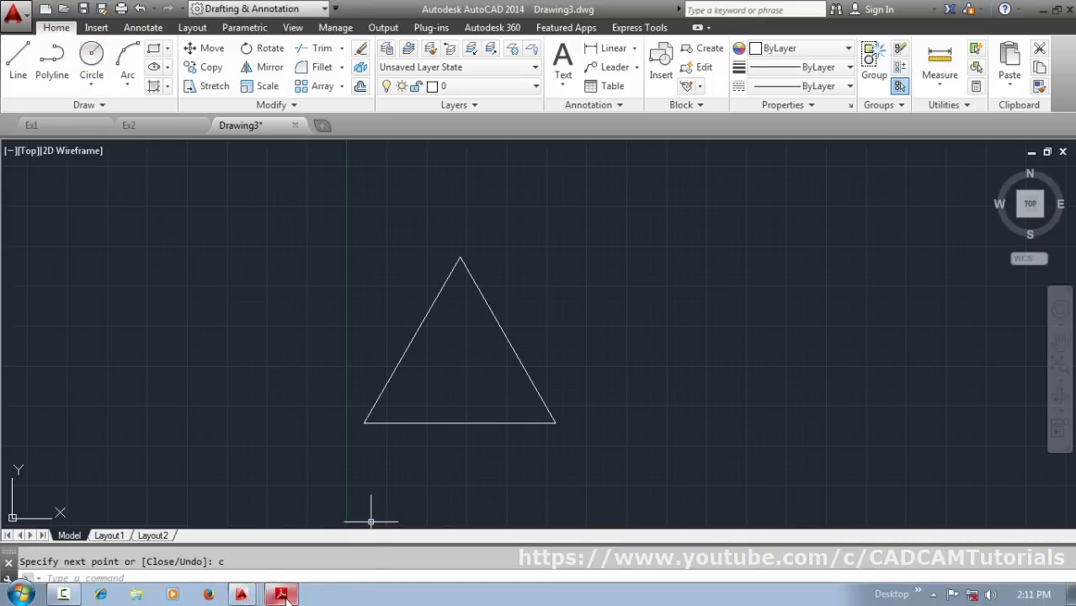
- Check the circle radii in the PDF reference and draw a circle of radius 10 centred on the triangle's lower-left corner
click(282, 594)
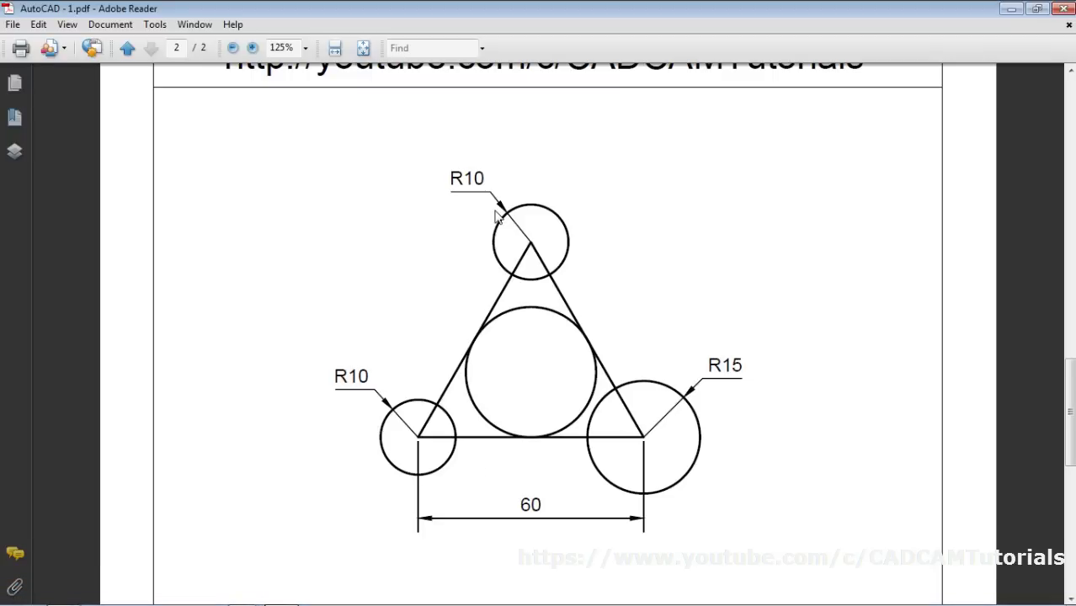
click(1011, 8)
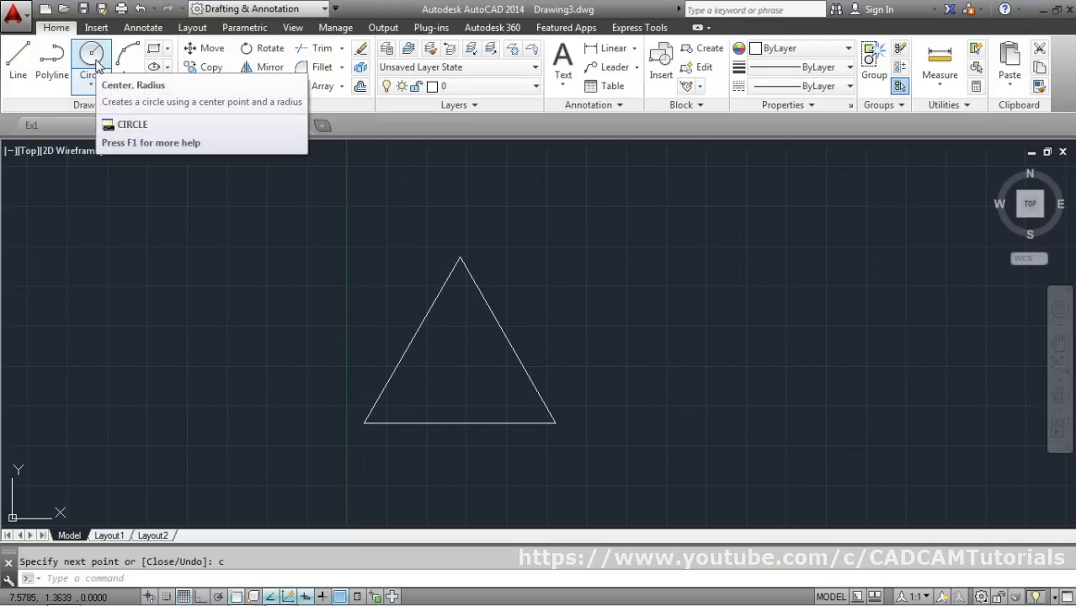
click(97, 65)
click(364, 422)
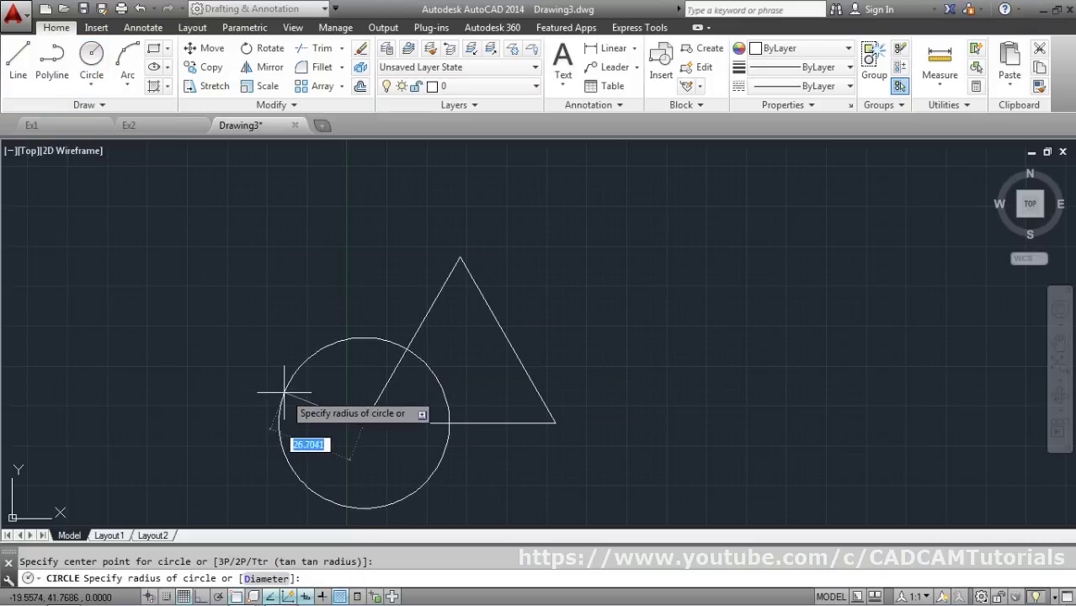
text(10)
key(Return)
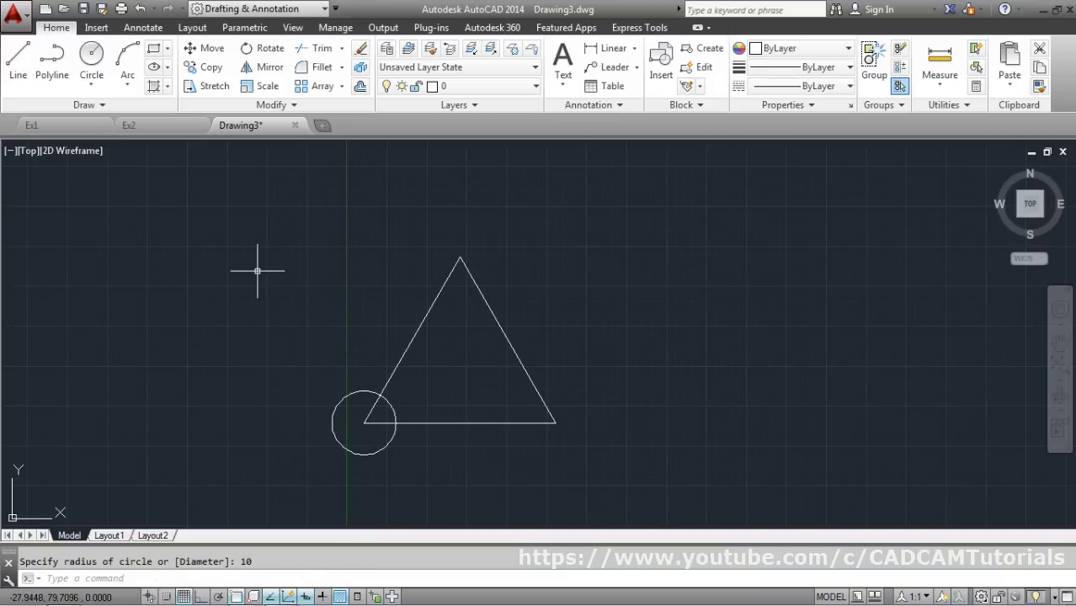
- Draw a circle of radius 15 centred on the triangle's lower-right corner
key(Return)
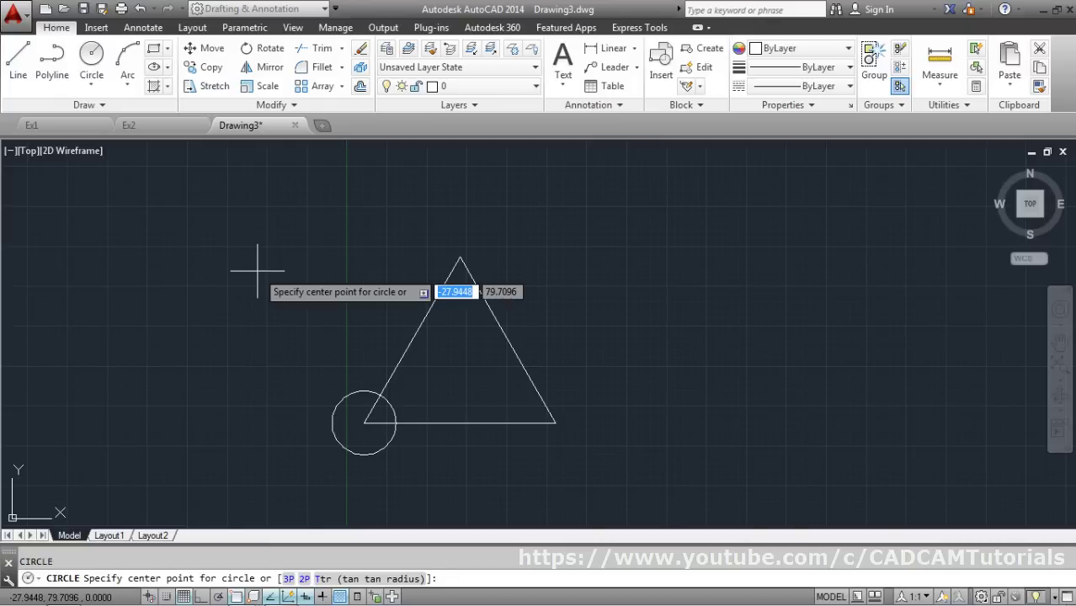
click(555, 423)
text(1)
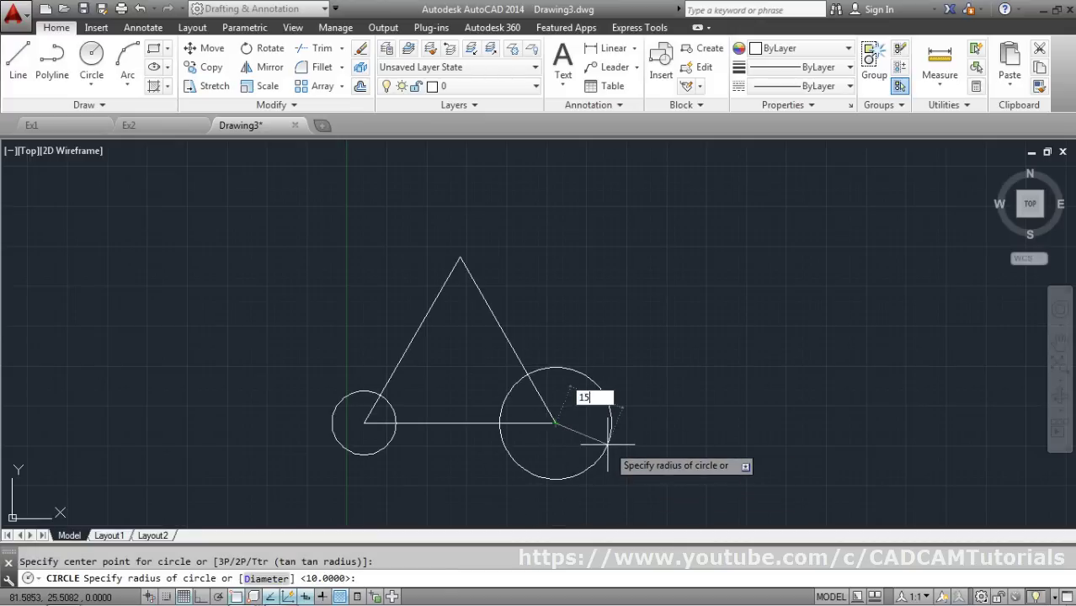
text(5)
key(Return)
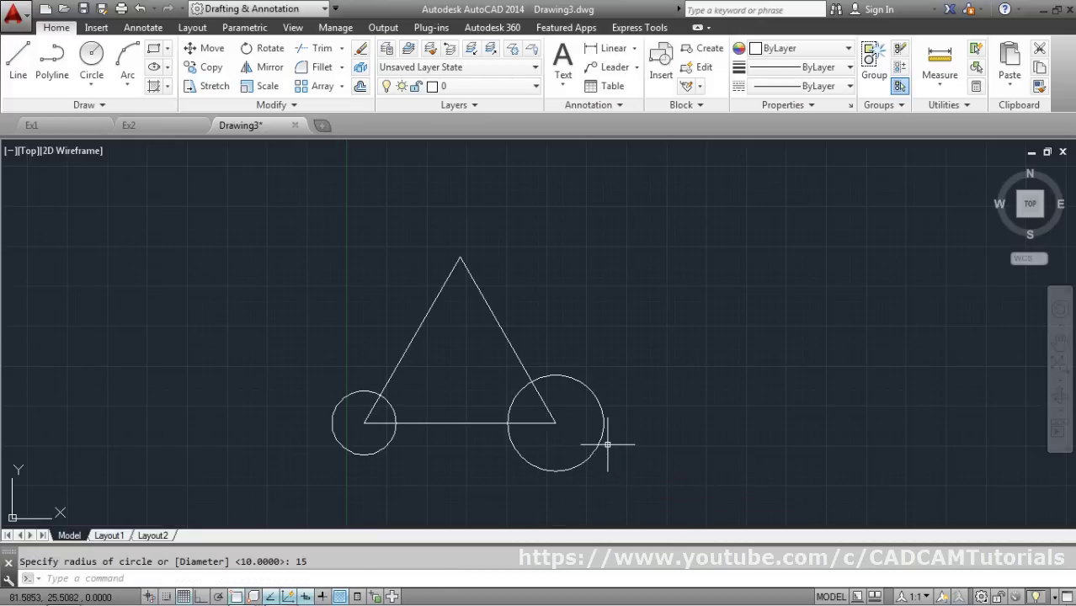
- Draw a circle of radius 10 centred on the triangle's top corner
click(92, 54)
click(460, 257)
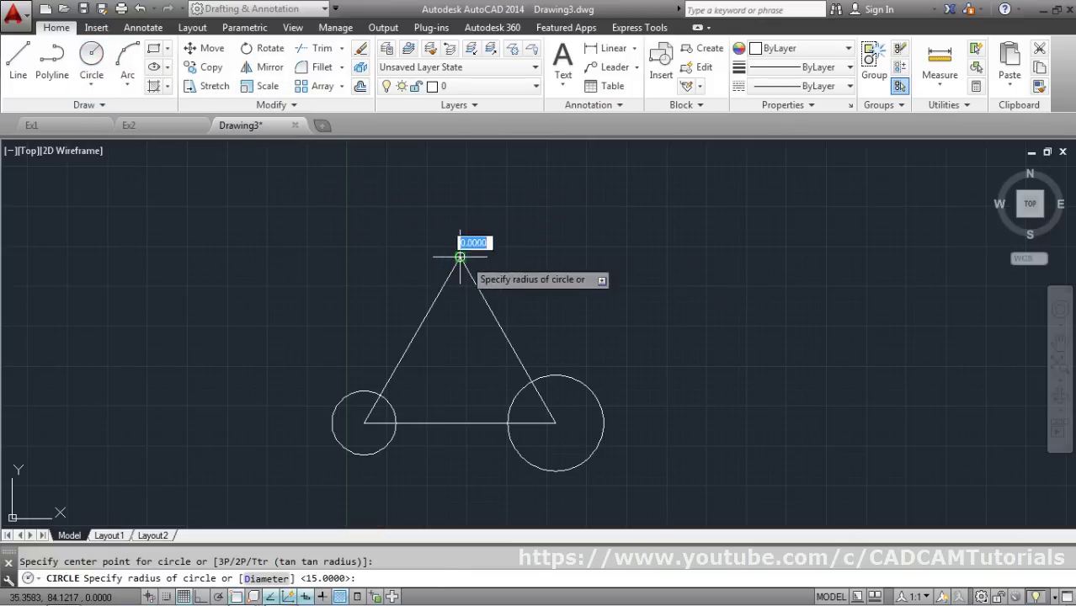
text(10)
key(Return)
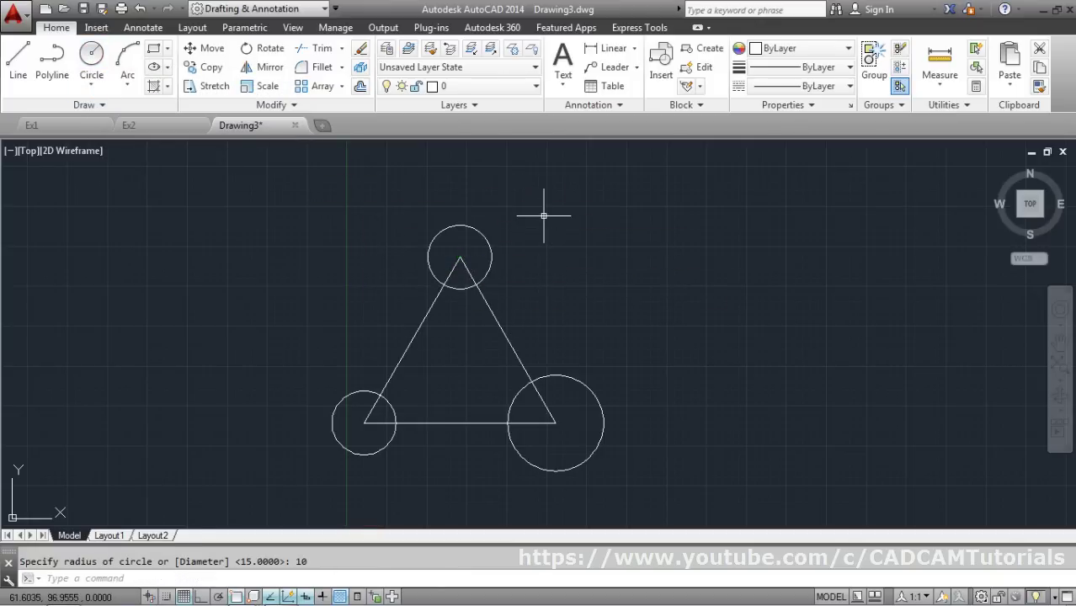
- Check the inscribed circle in the PDF reference and draw a line from the triangle's lower-left corner to the right side's midpoint
click(281, 594)
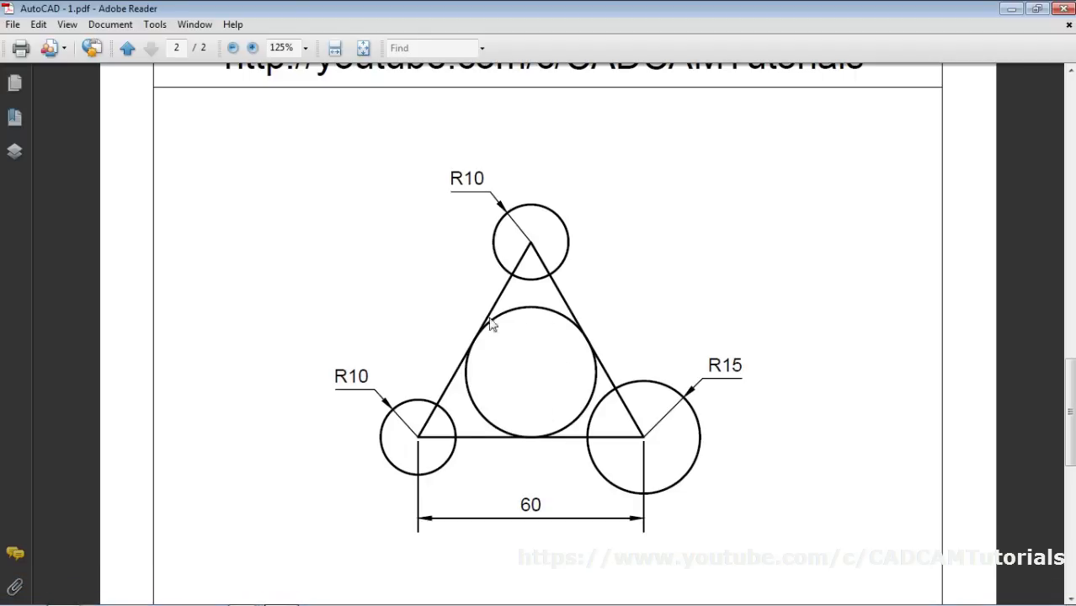
click(1011, 8)
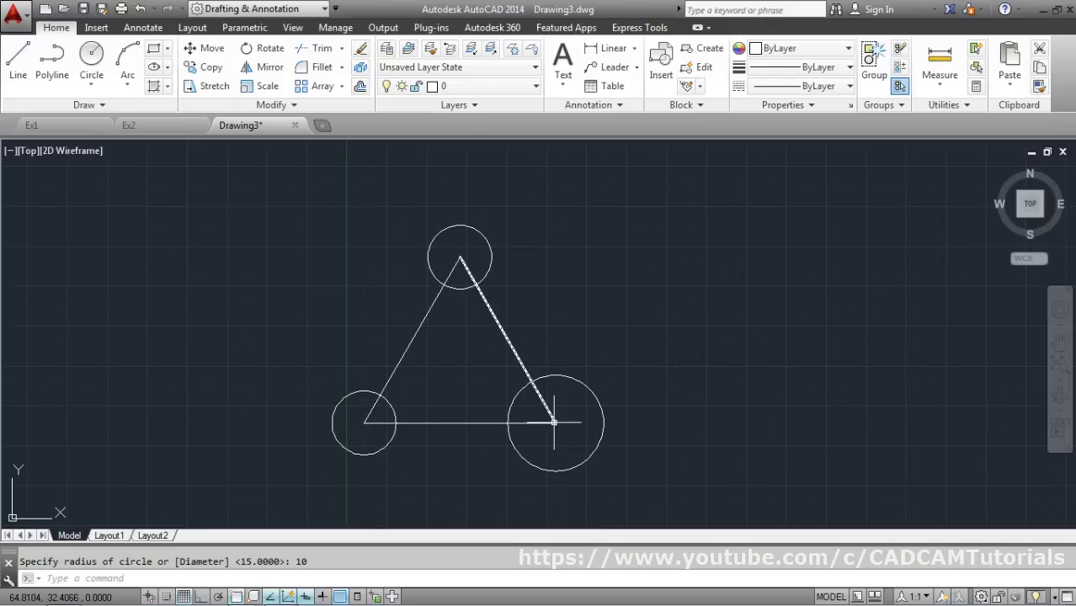
click(18, 58)
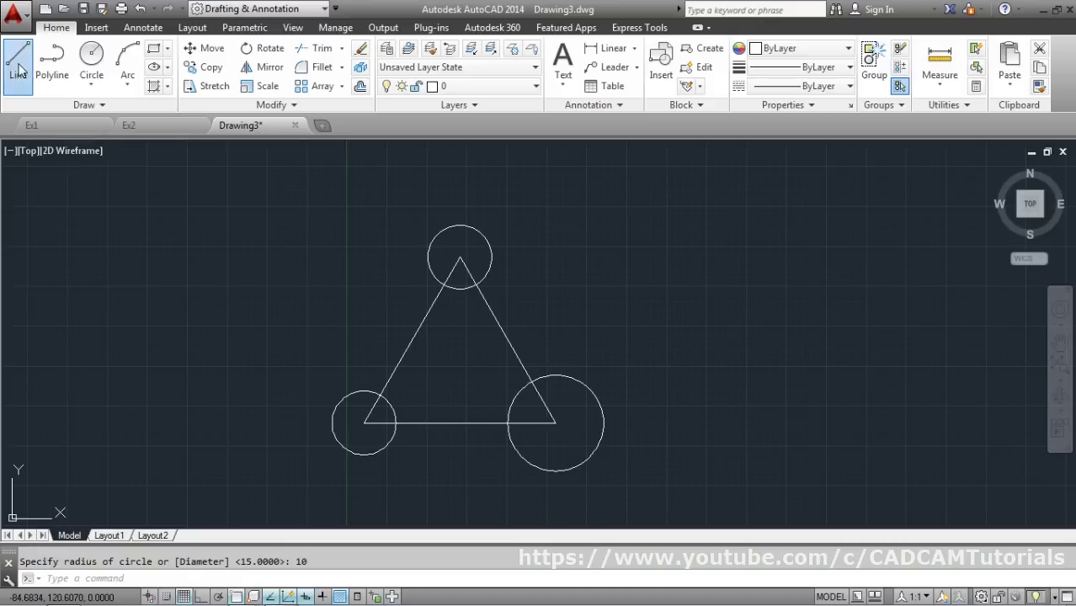
click(364, 423)
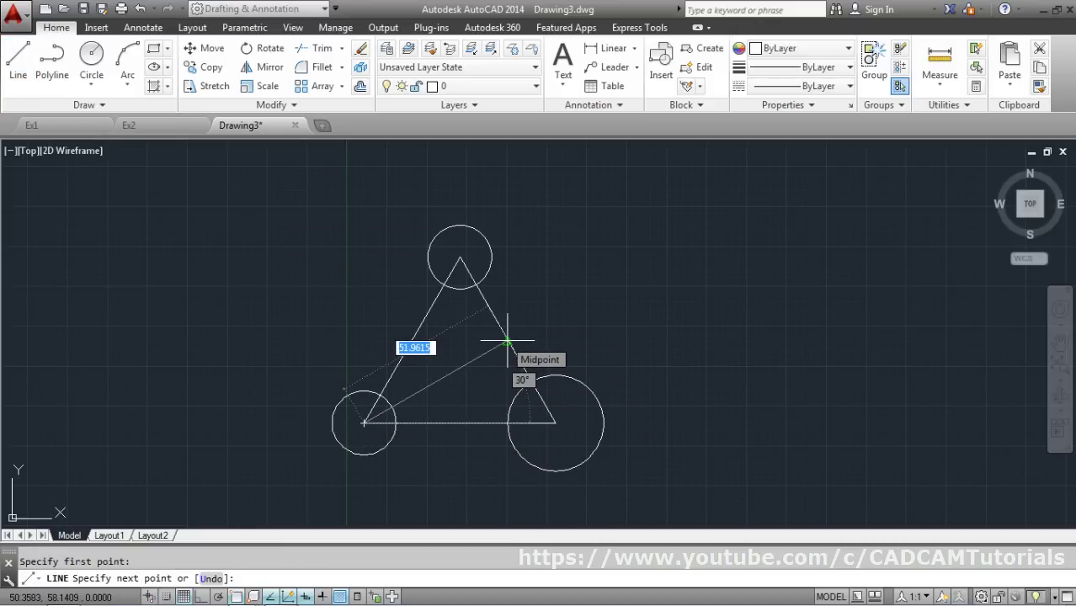
click(507, 343)
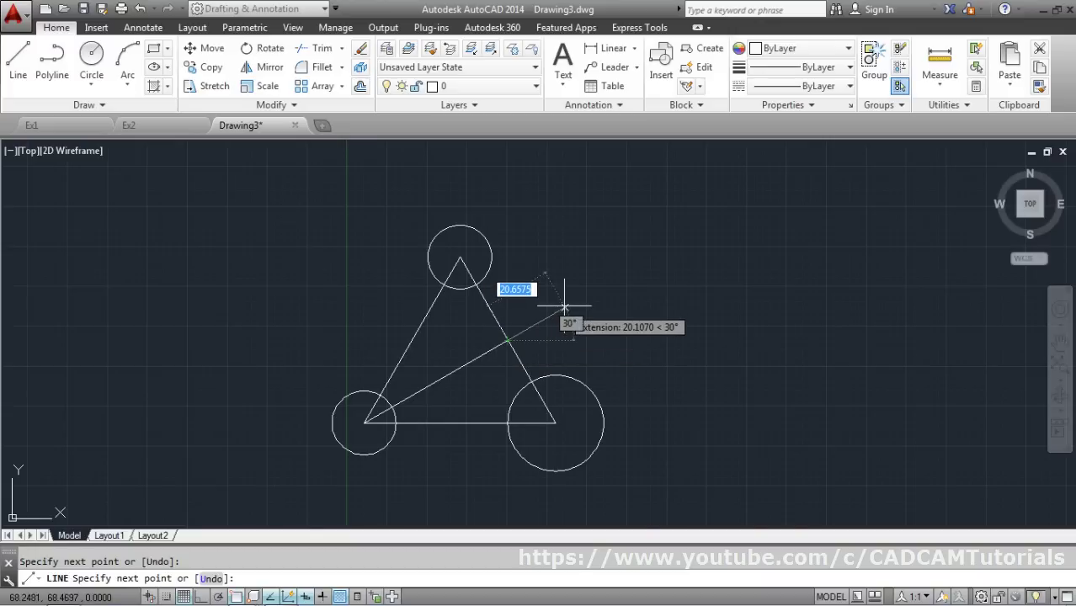
key(Return)
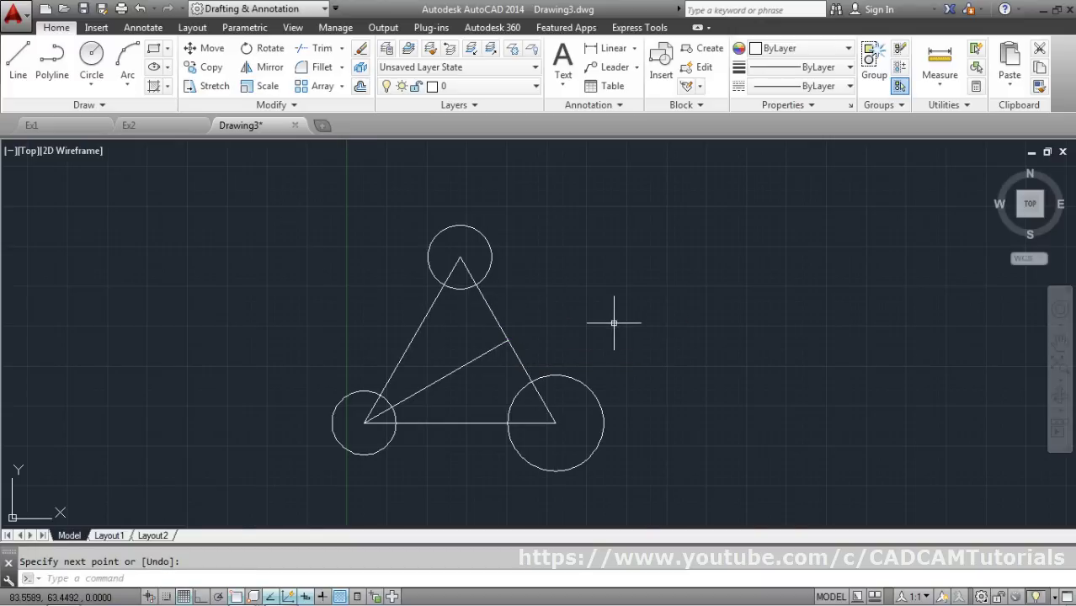
- Draw a second construction line from the triangle's lower-right corner to the midpoint of its left side
key(Return)
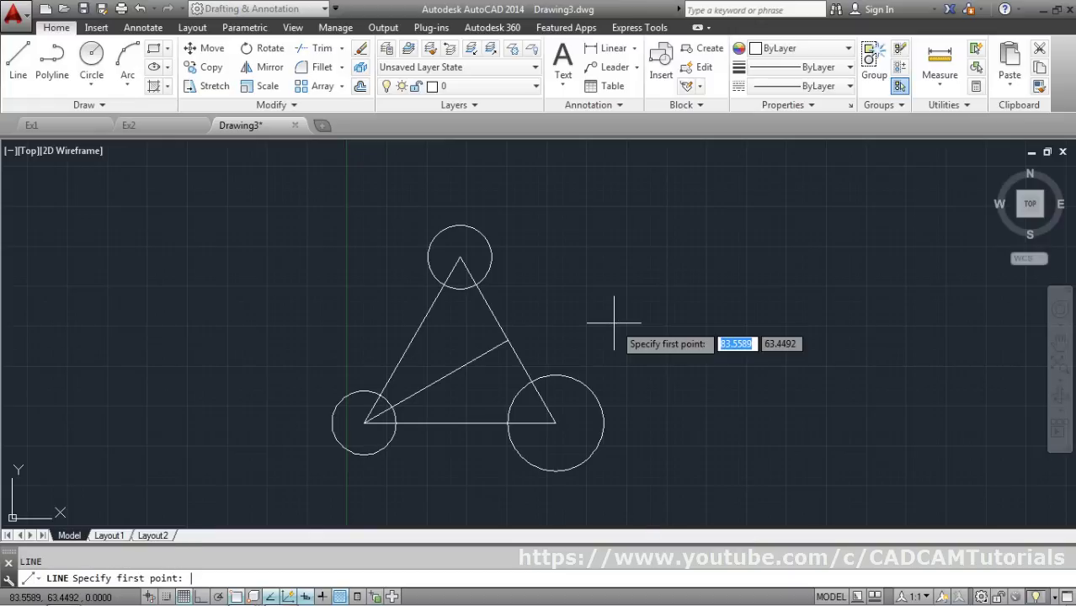
click(554, 424)
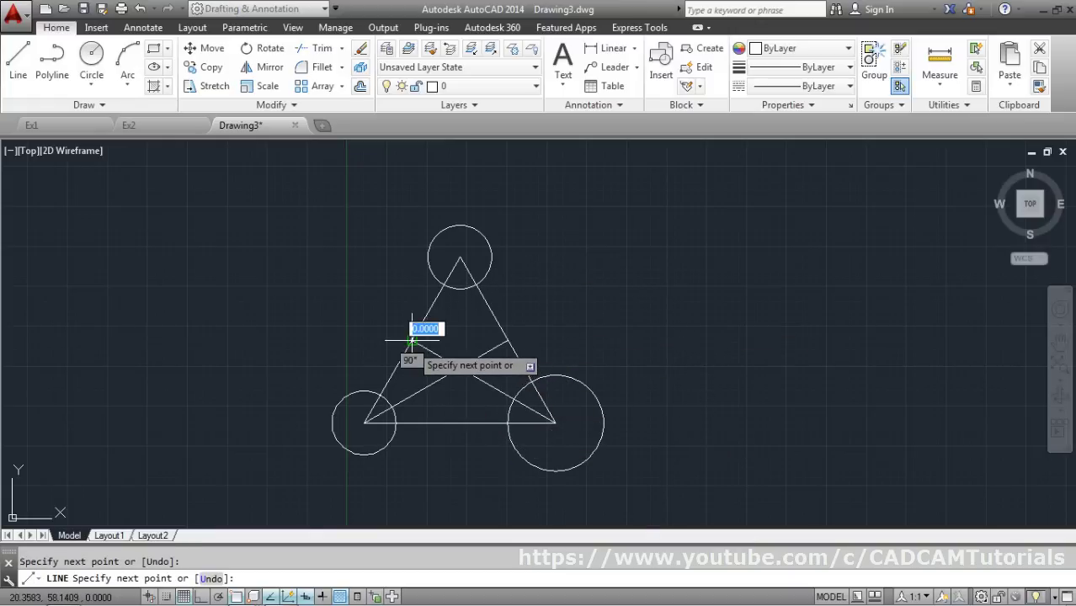
key(Return)
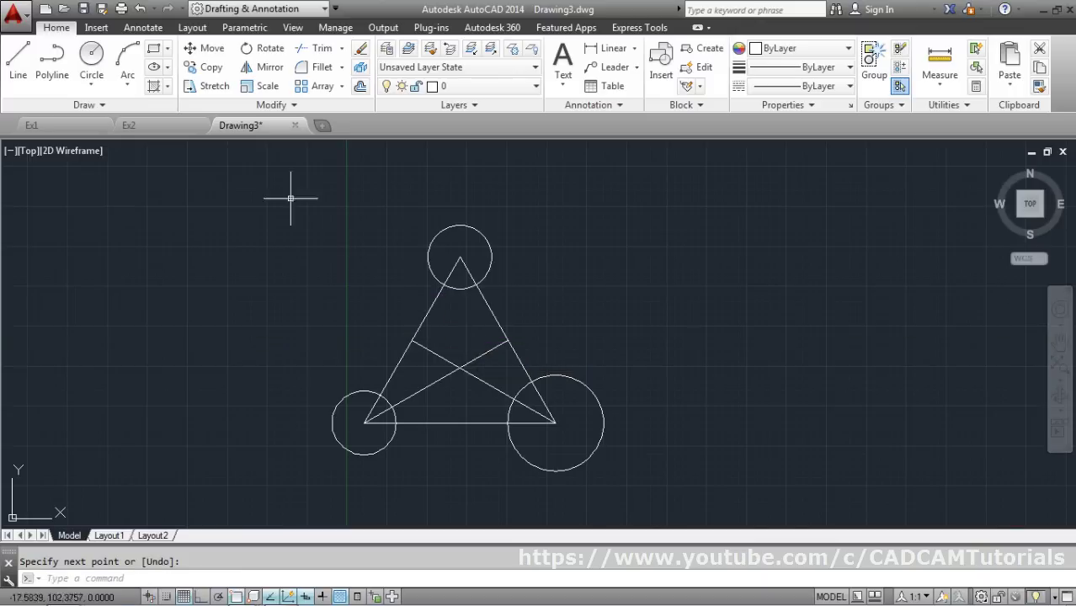
- Draw the inscribed circle centred on the construction lines' intersection, with its radius reaching the midpoint of the triangle's base
click(87, 60)
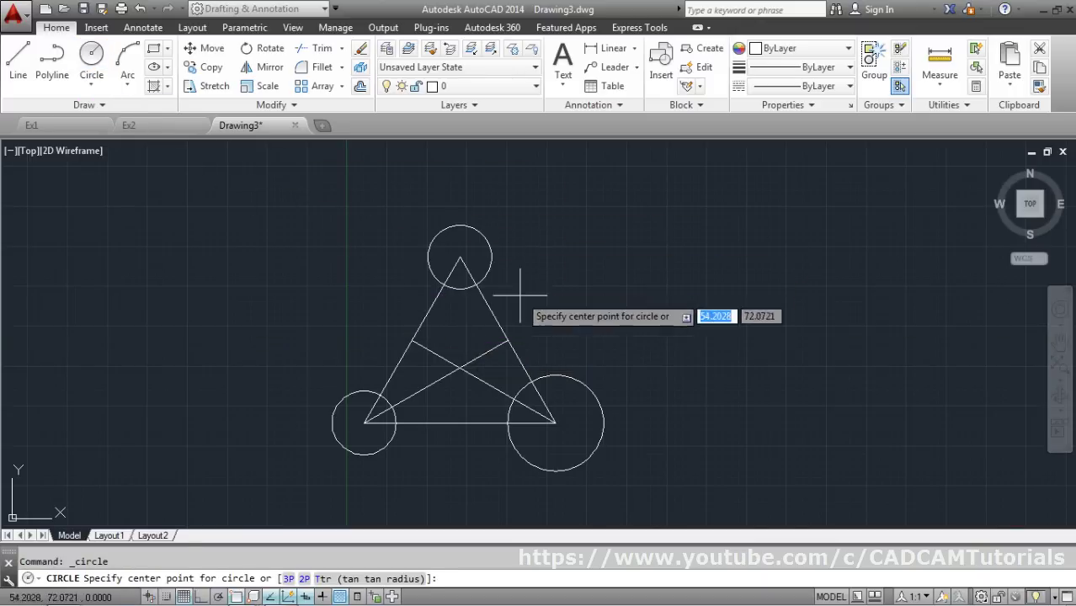
click(459, 368)
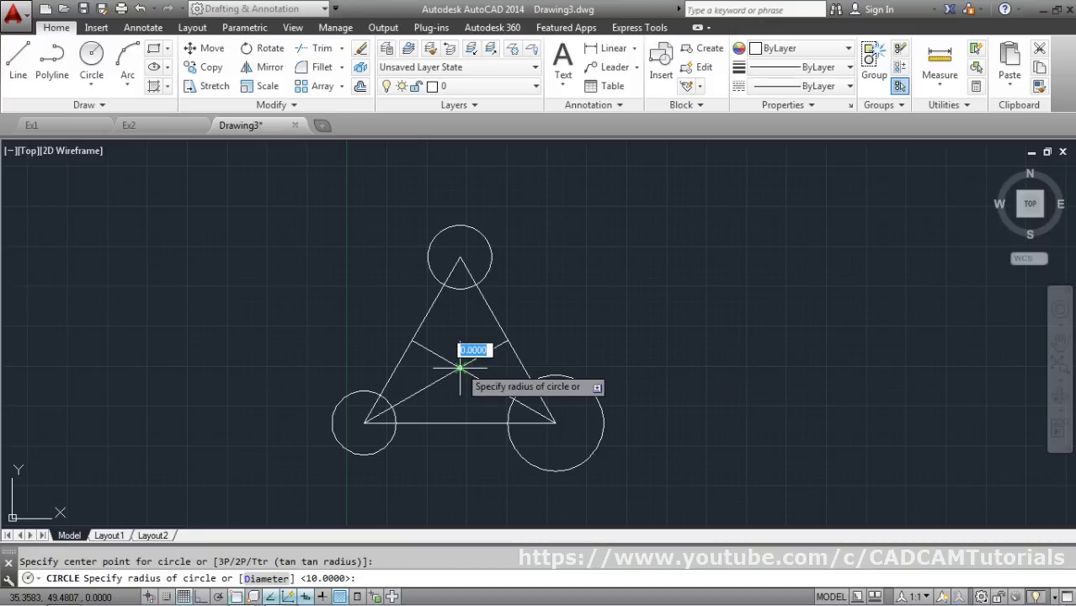
click(459, 423)
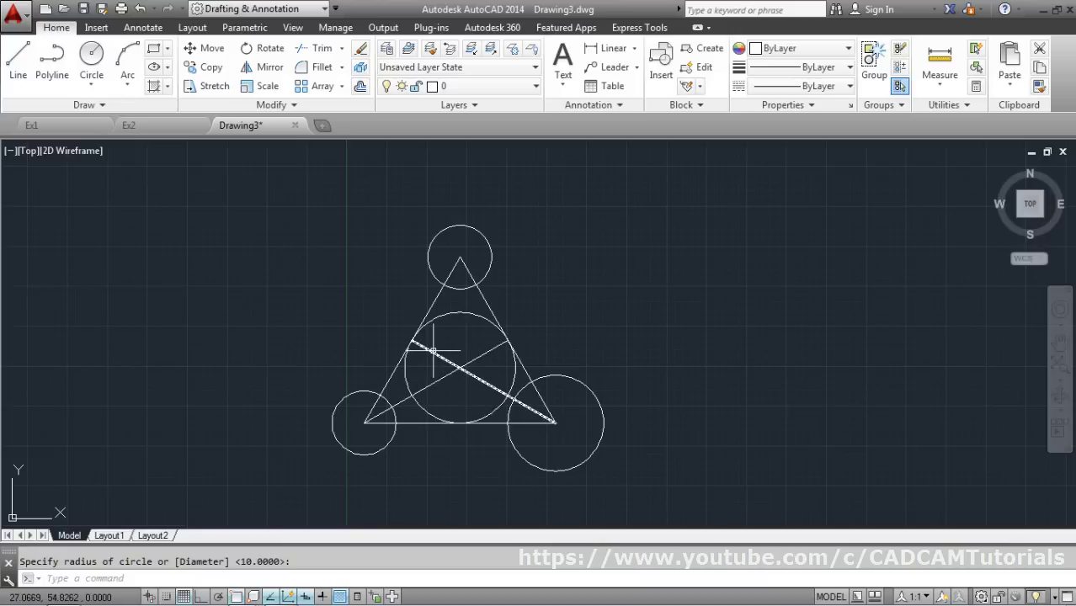
- Erase the two construction lines inside the triangle
click(361, 49)
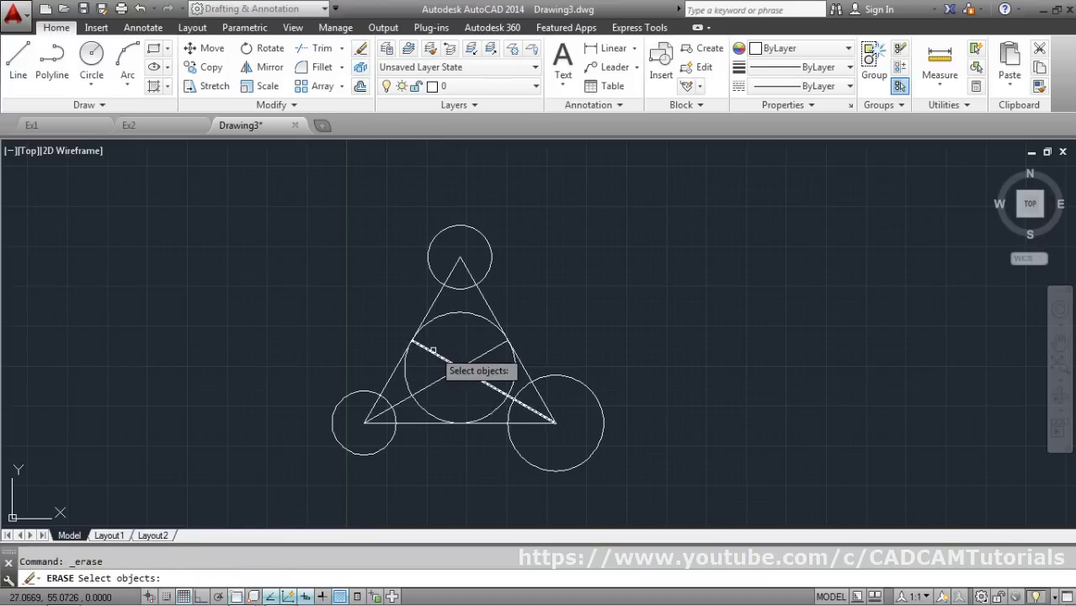
click(431, 349)
click(480, 359)
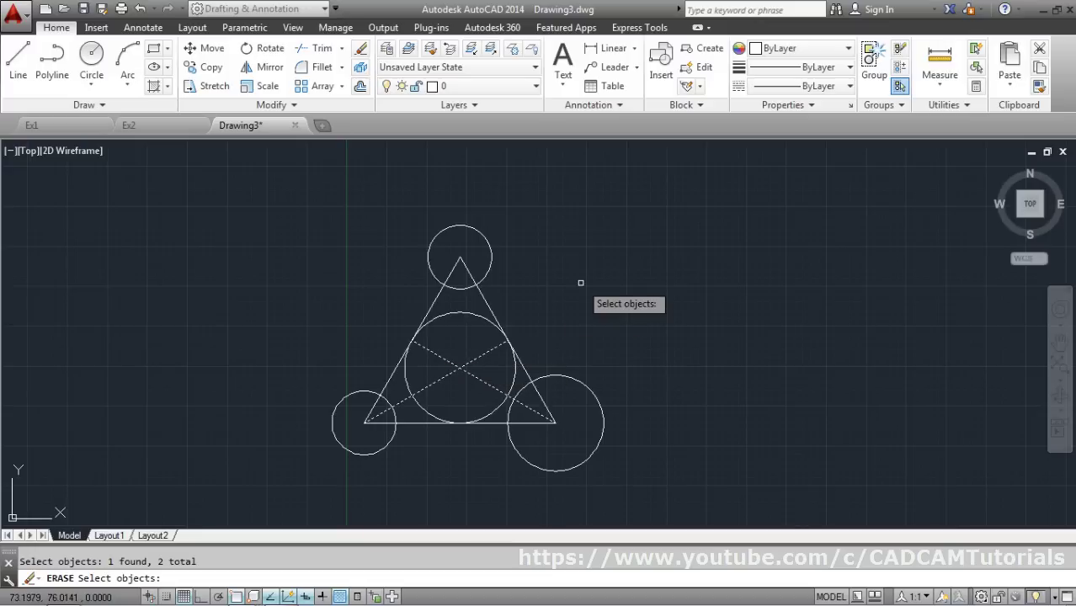
key(Return)
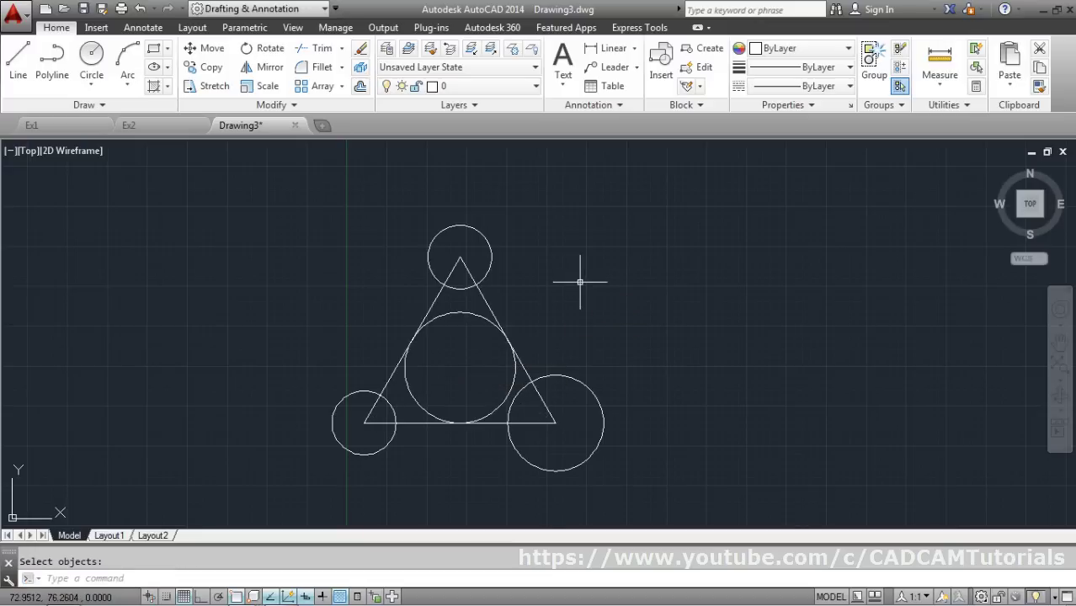
- Create a new drawing from a template and bring up the next exercise, with the two circle pairs, in the PDF reference
click(323, 130)
click(729, 462)
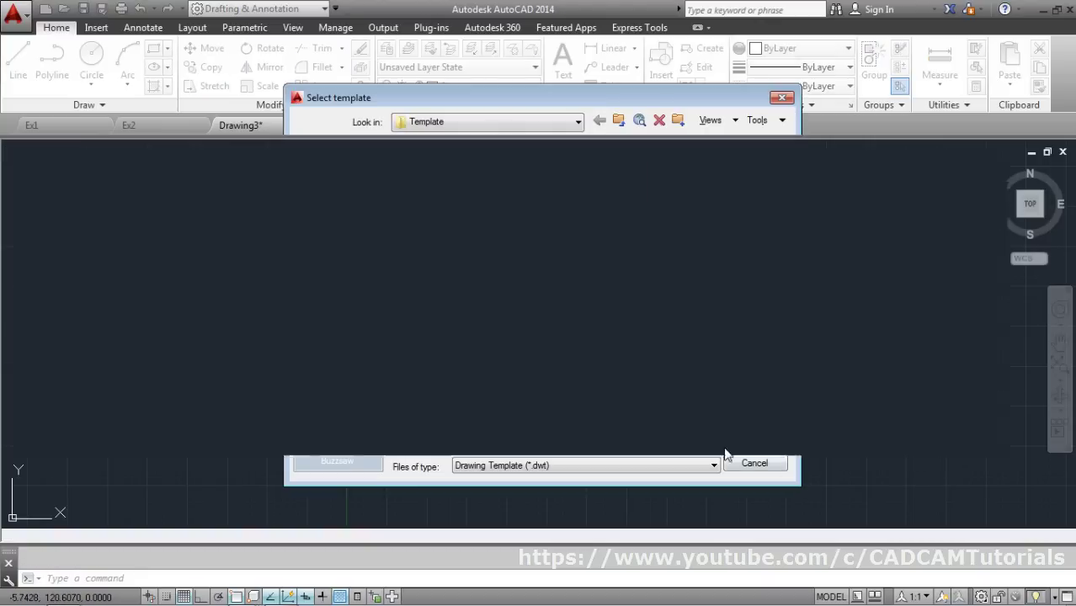
click(281, 594)
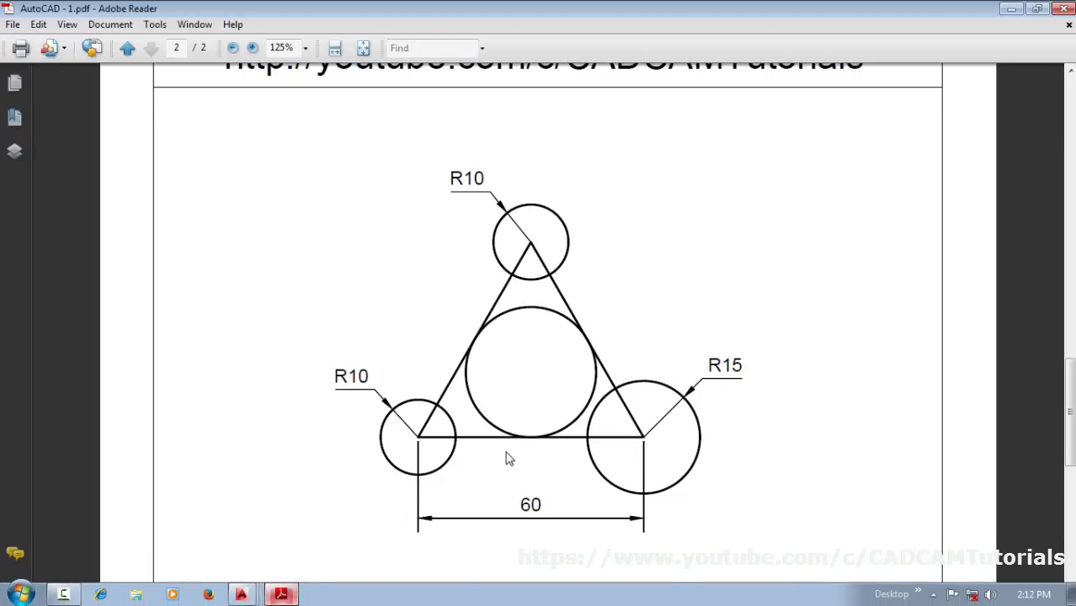
scroll(508, 459, down, 10)
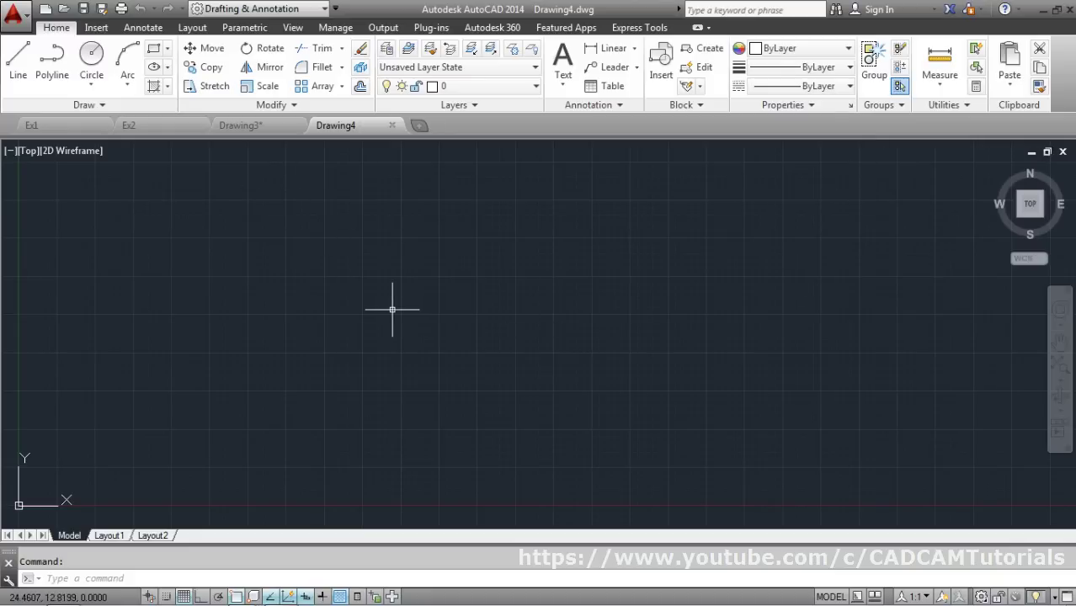
- Set the drawing limits from 0,0 to 200,200 and zoom to show the whole drawing area
text(limits)
key(Return)
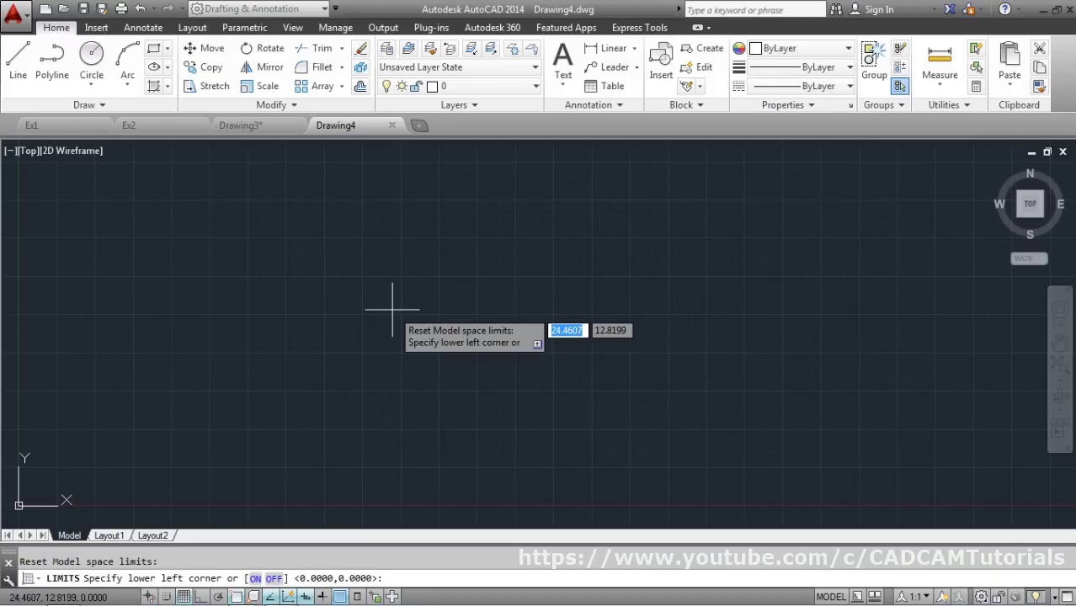
text(0,0)
key(Return)
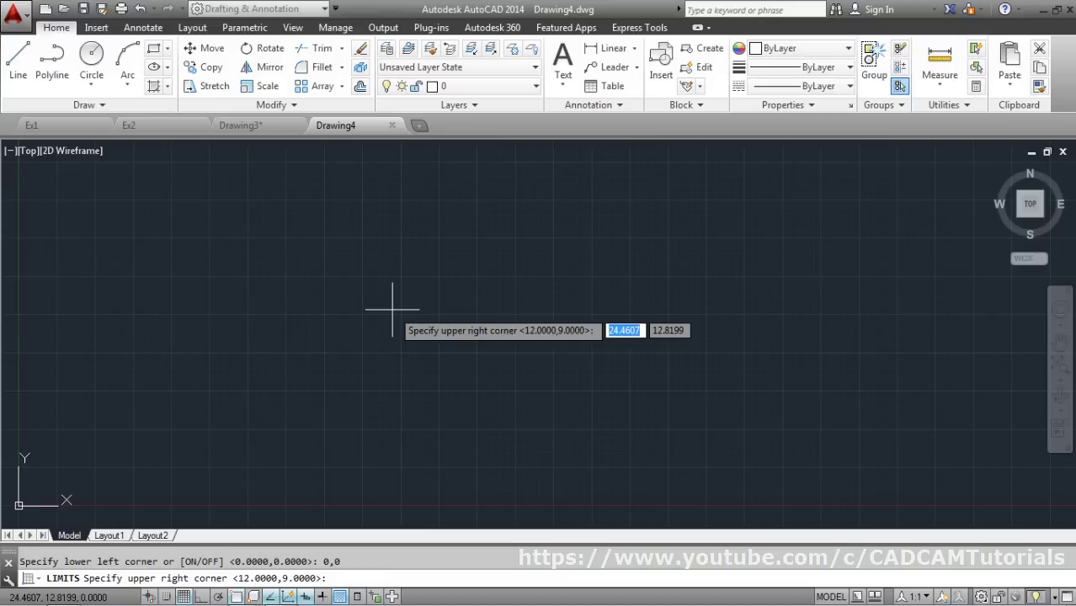
text(200,2)
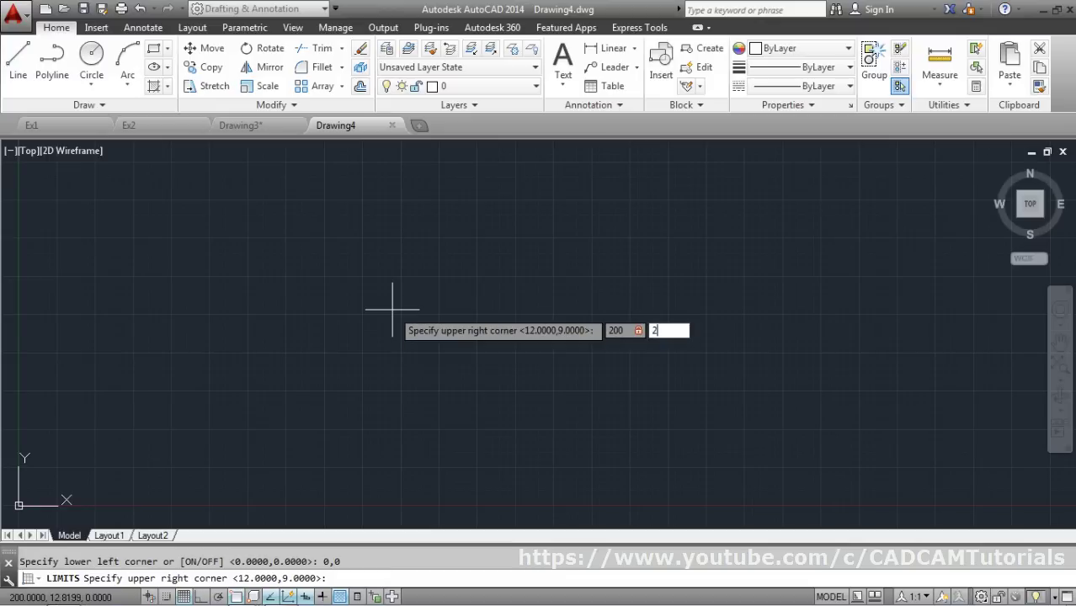
key(Return)
text(z)
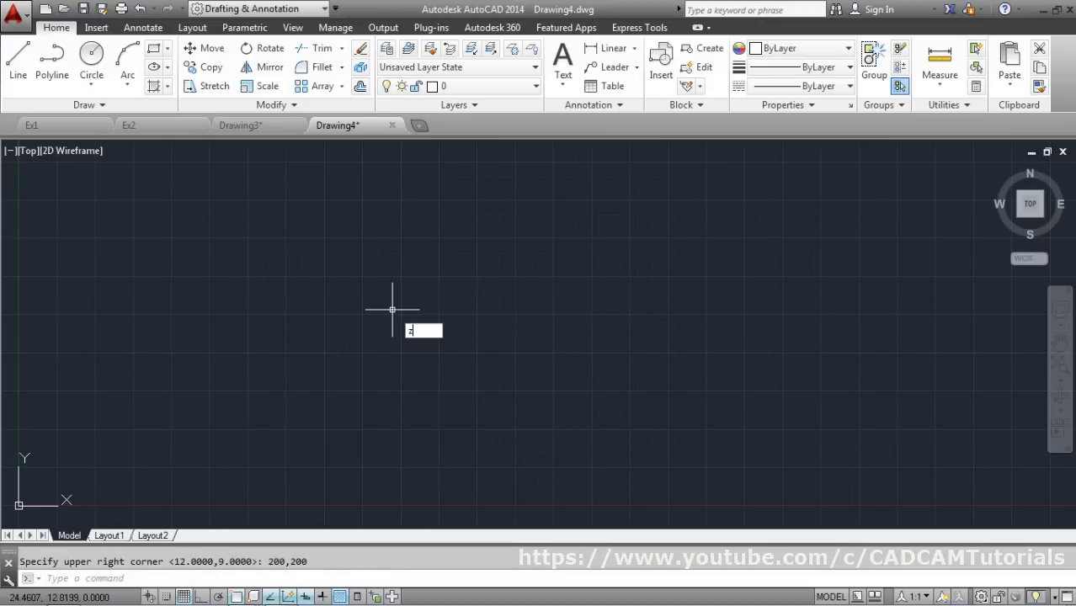
key(Return)
text(a)
key(Return)
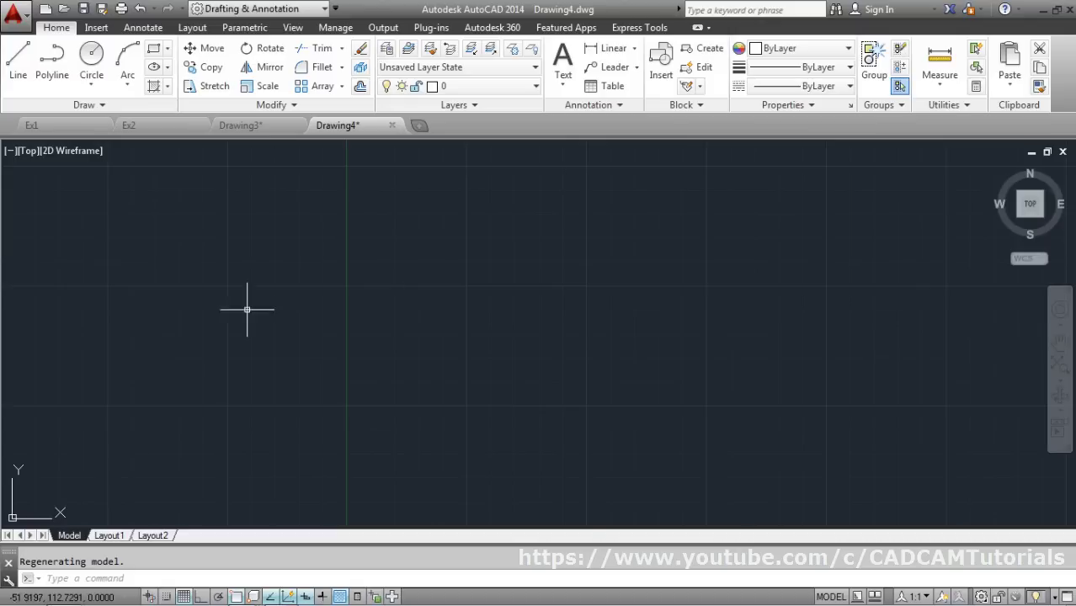
- Check the dimensions in the PDF reference and, with Ortho on, draw a horizontal centre line 90 units long
click(281, 595)
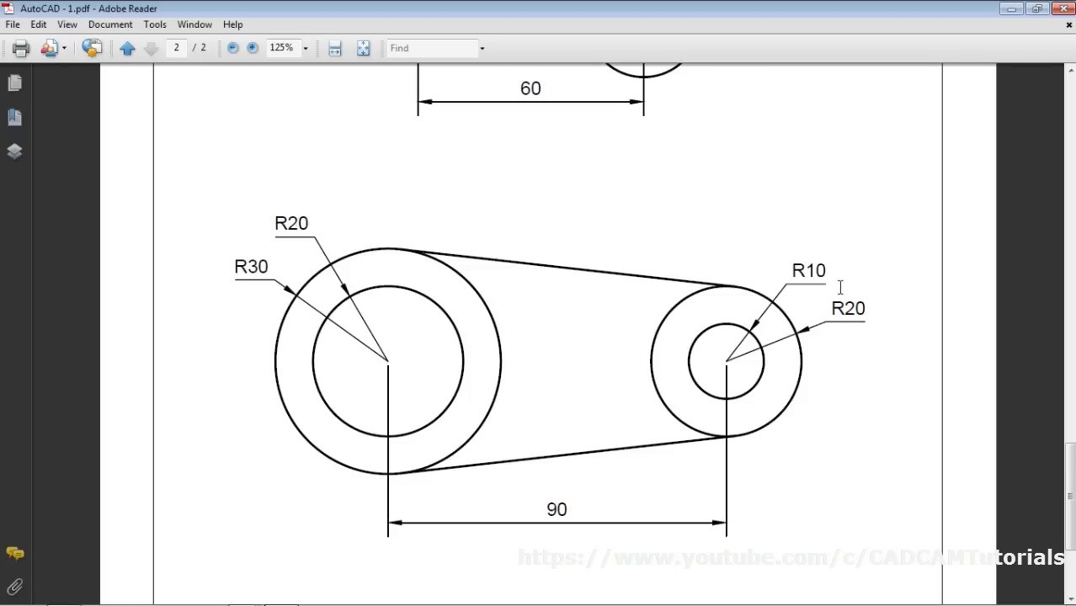
click(1011, 8)
click(18, 59)
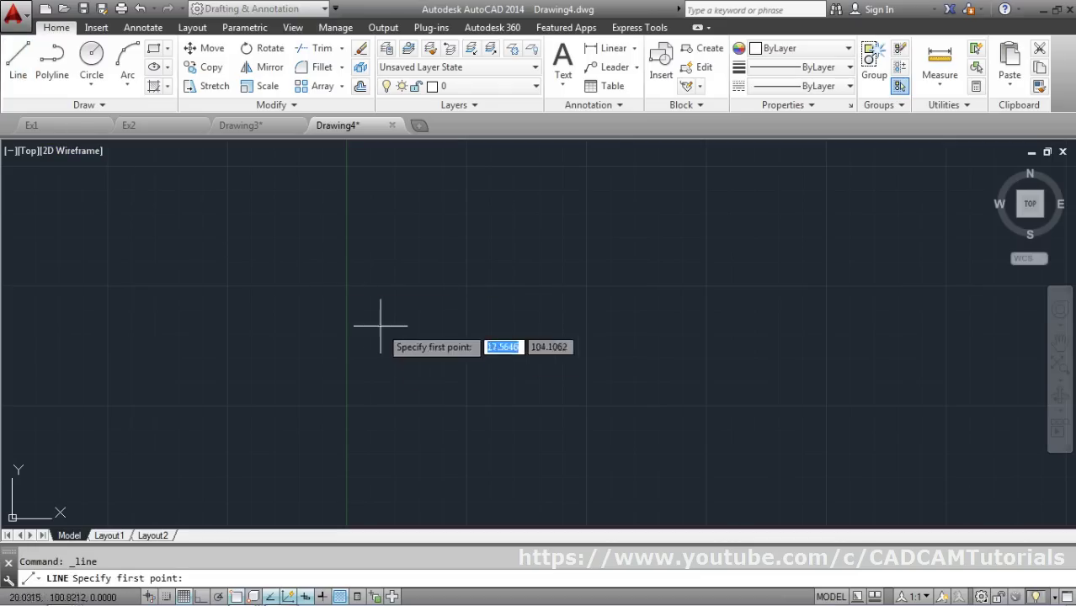
click(321, 356)
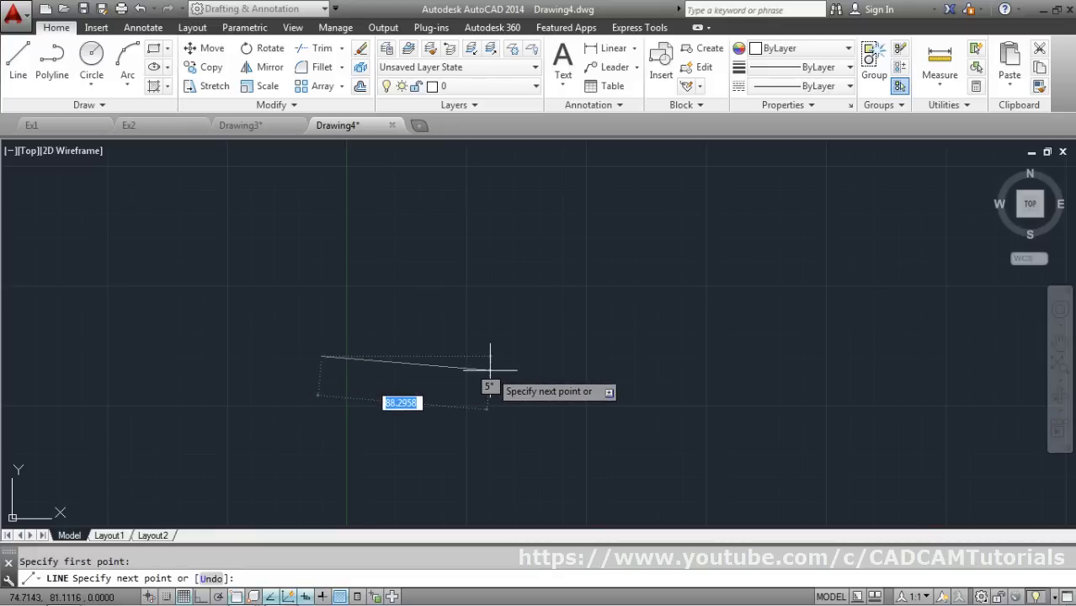
key(F8)
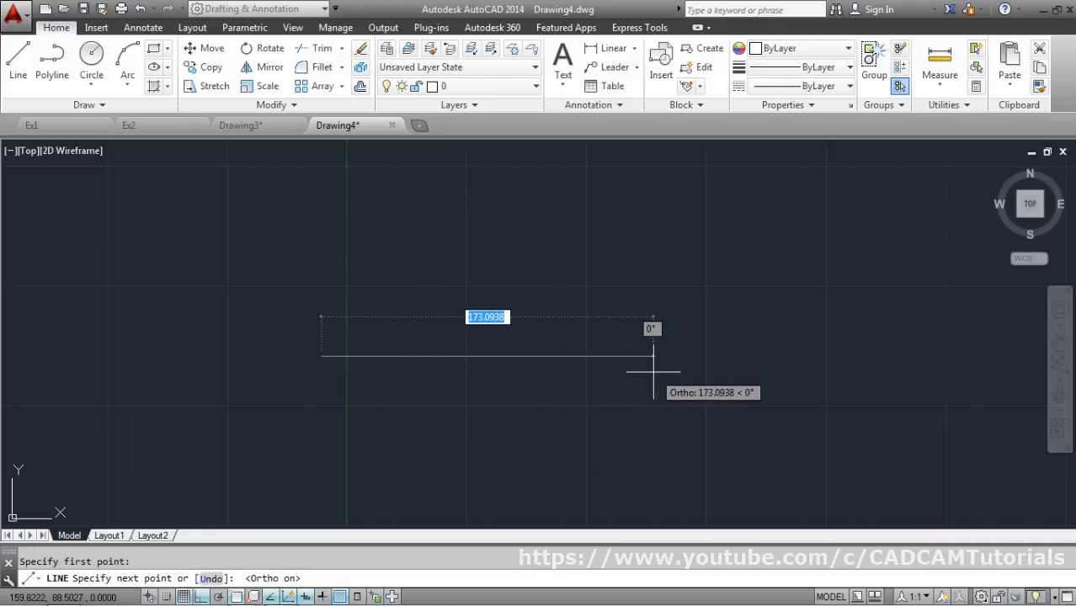
text(90)
key(Return)
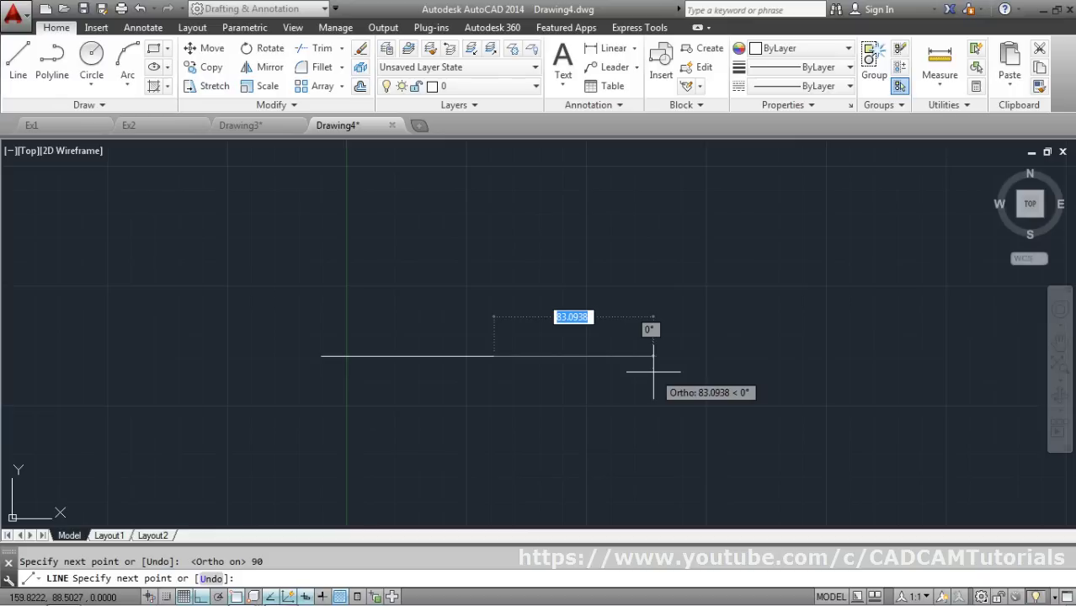
key(Return)
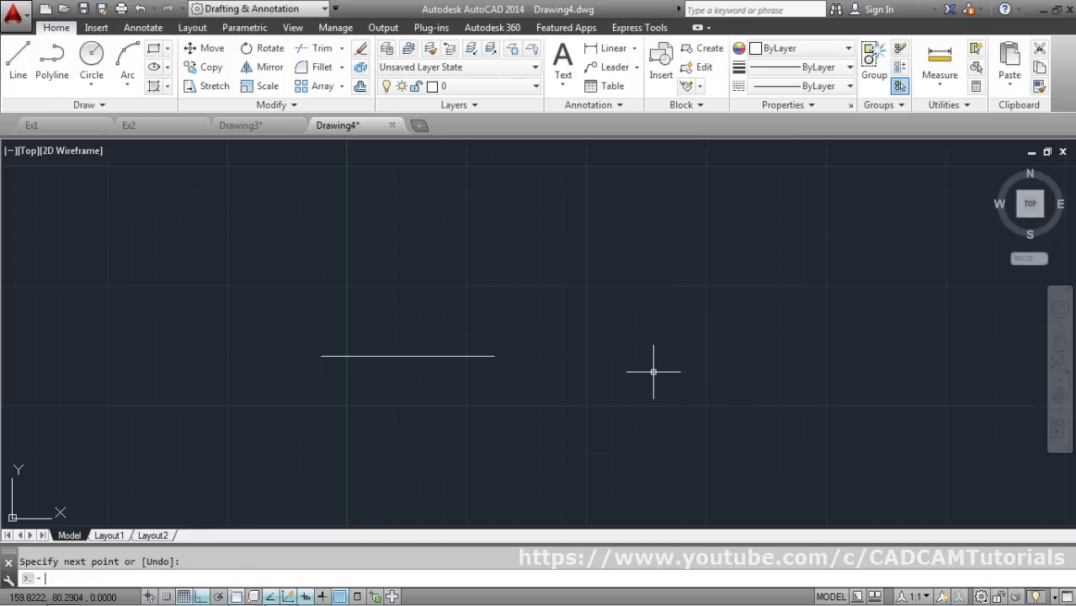
- Draw two concentric circles of radius 20 and 30 centred on the line's left endpoint
click(84, 70)
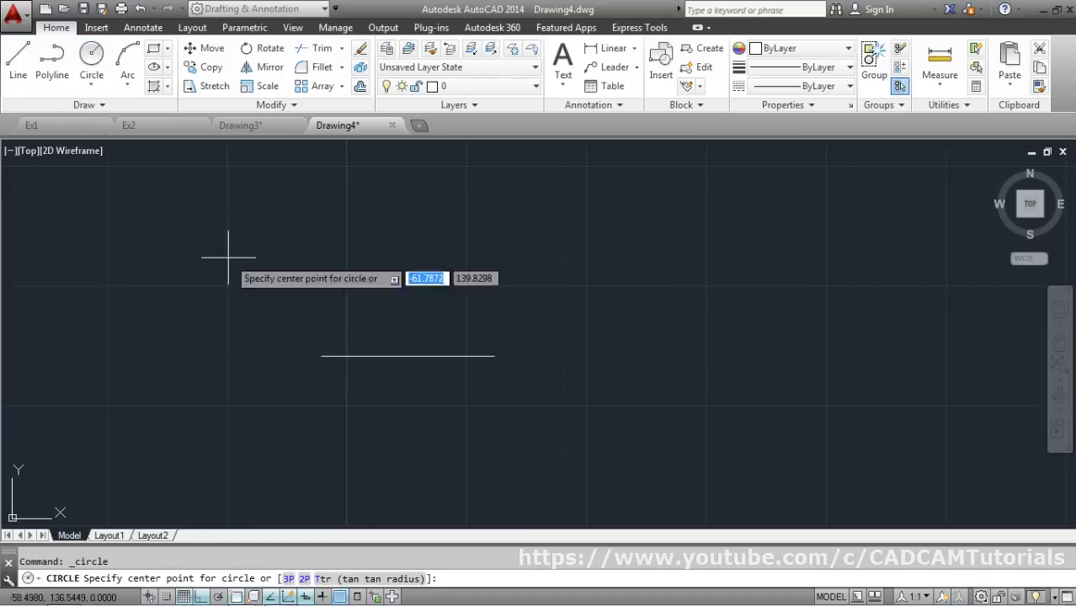
click(320, 356)
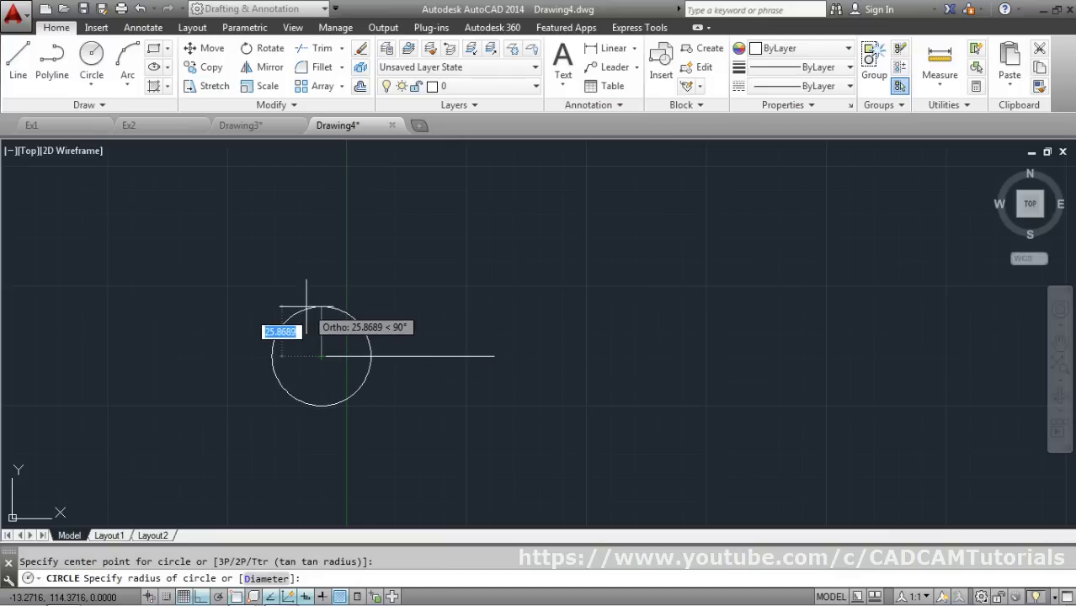
text(20)
key(Return)
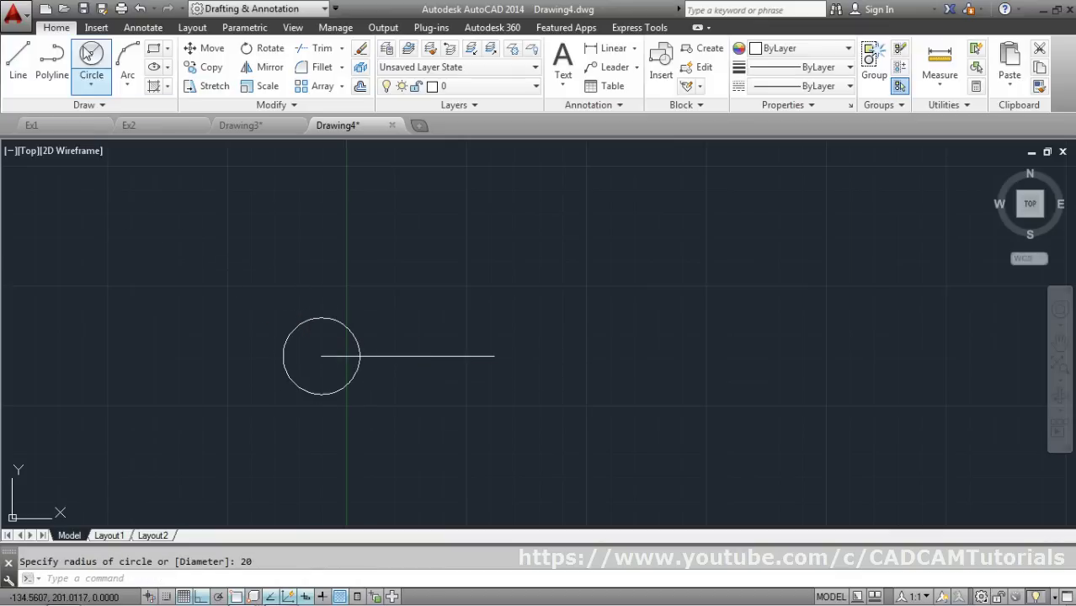
click(97, 74)
click(321, 356)
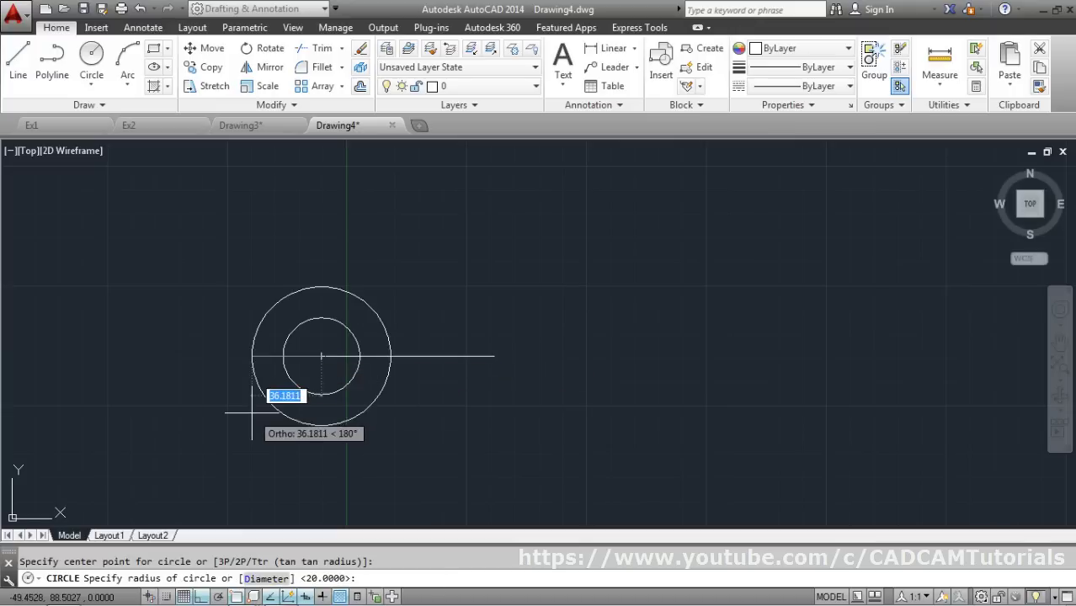
text(30)
key(Return)
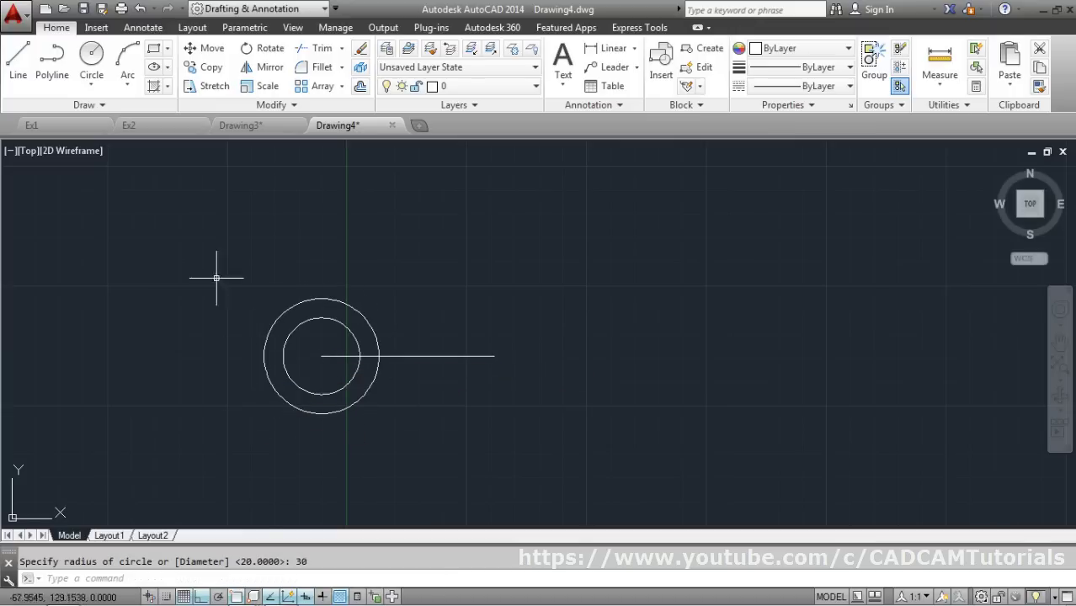
- Draw two concentric circles of radius 10 and 20 centred on the horizontal line's right endpoint
click(92, 55)
click(494, 356)
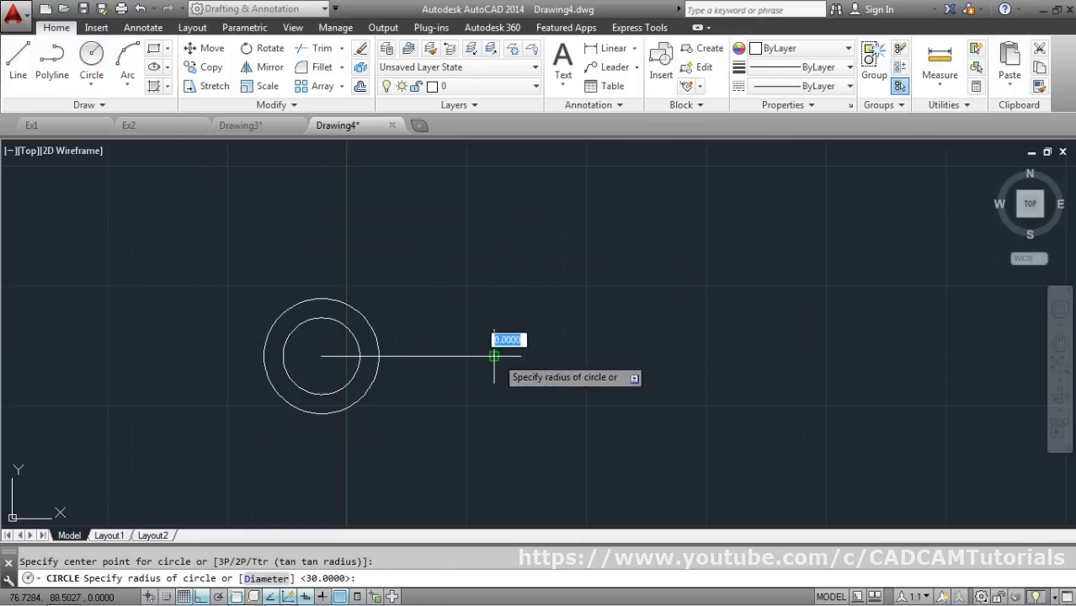
text(10)
key(Return)
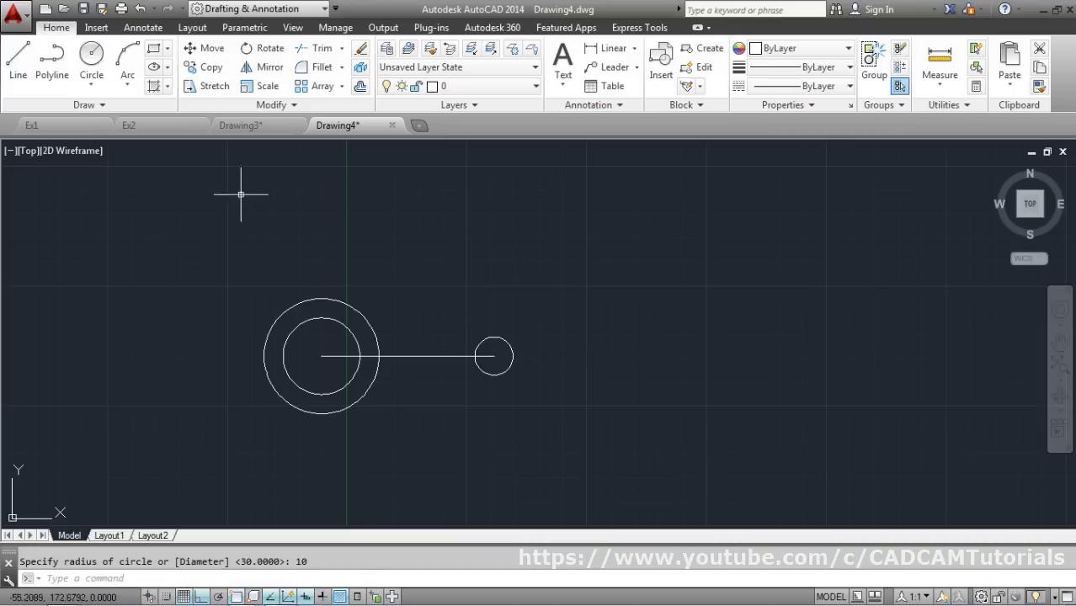
click(92, 56)
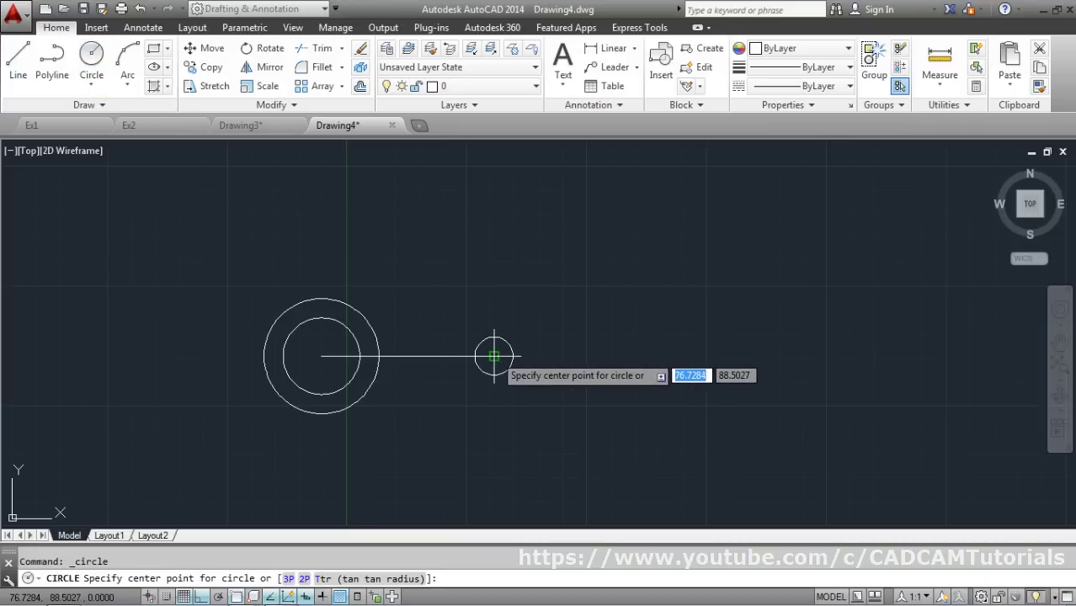
click(494, 356)
text(20)
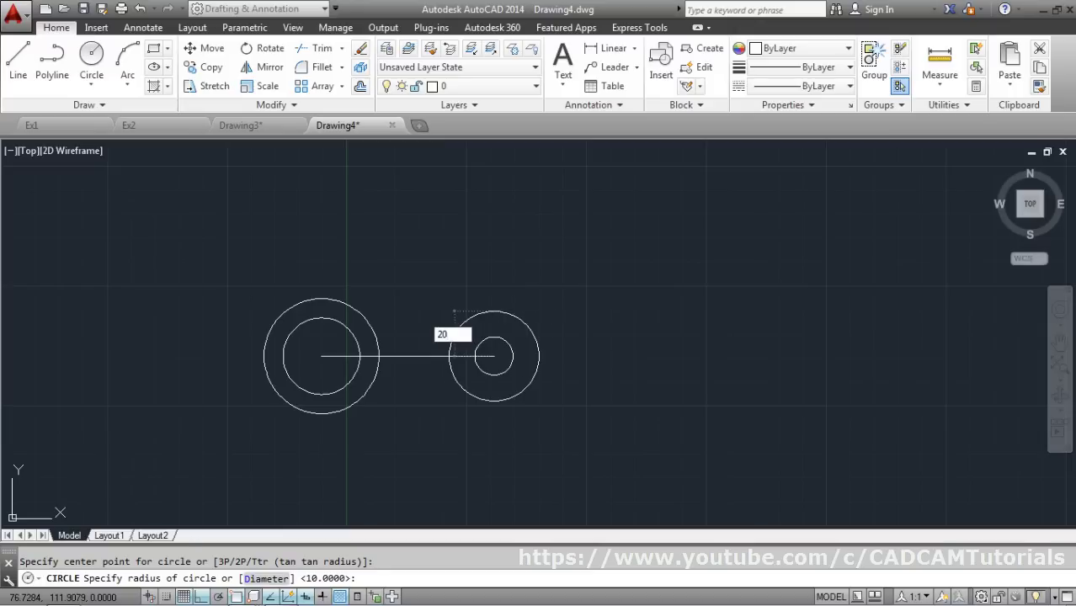
key(Return)
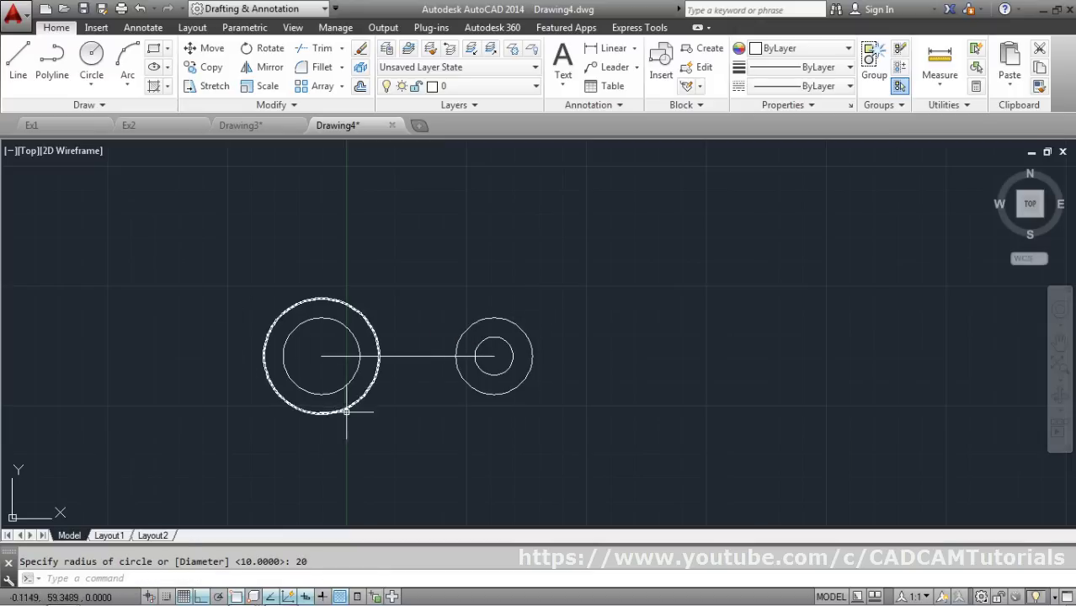
- Check the connecting lines in the PDF reference and try a straight line between the top quadrants of the two outer circles
mouse_move(352, 592)
click(282, 594)
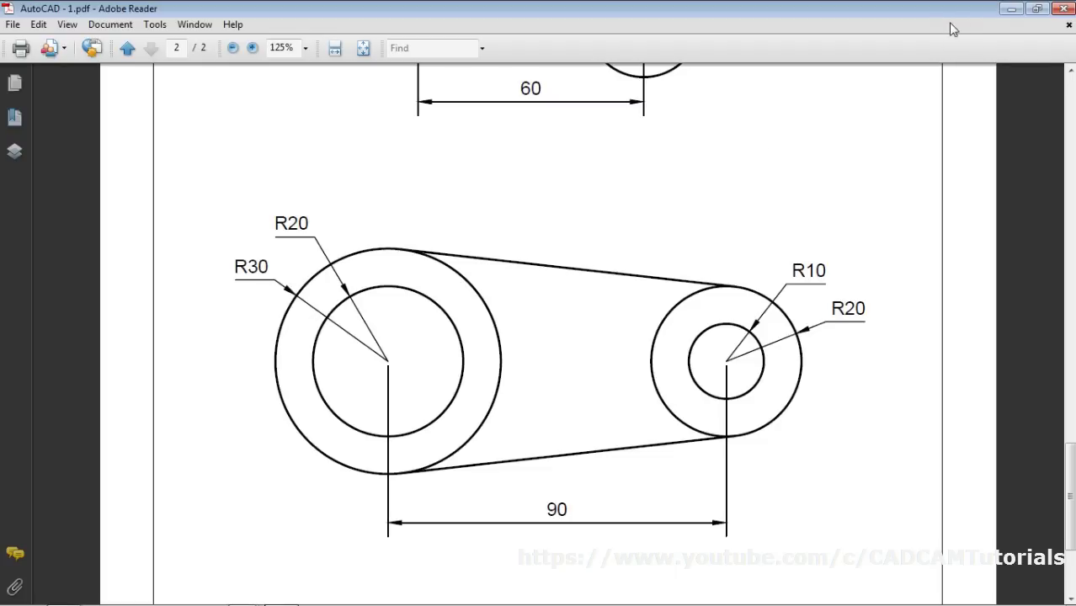
click(1010, 10)
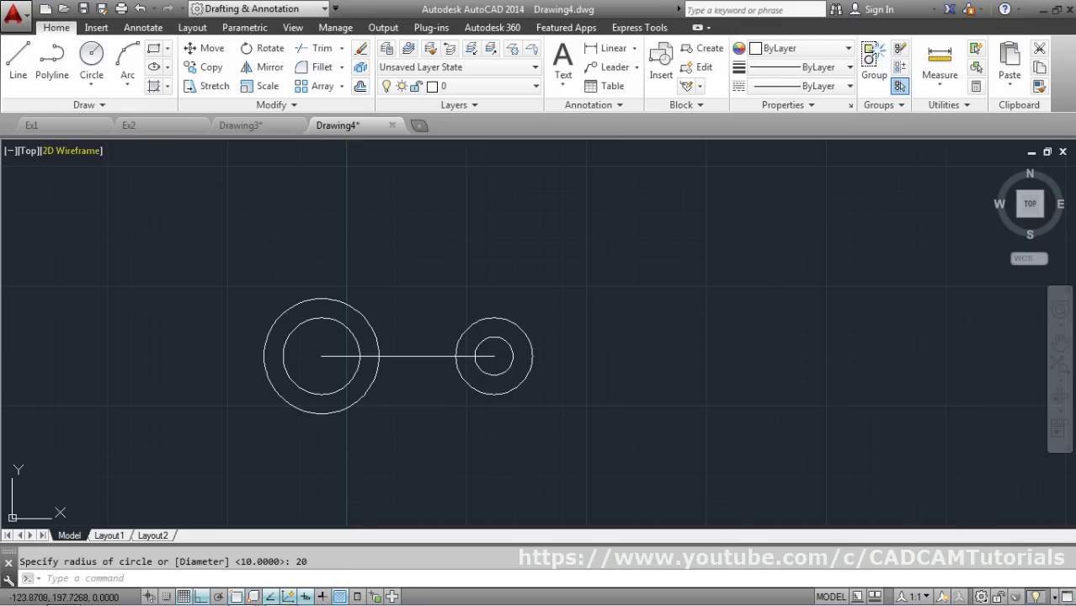
click(14, 79)
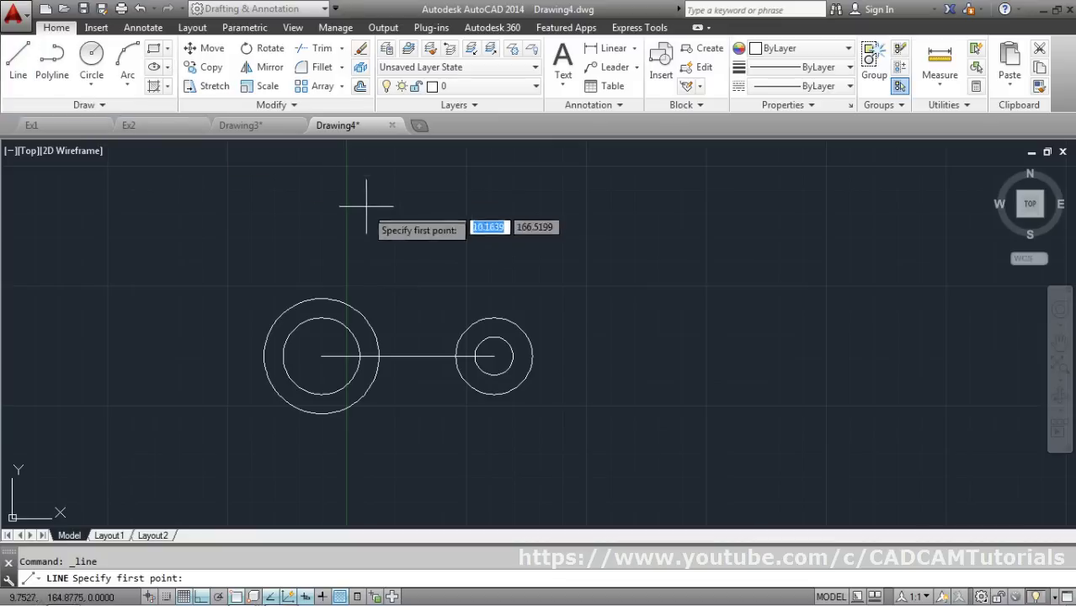
click(321, 298)
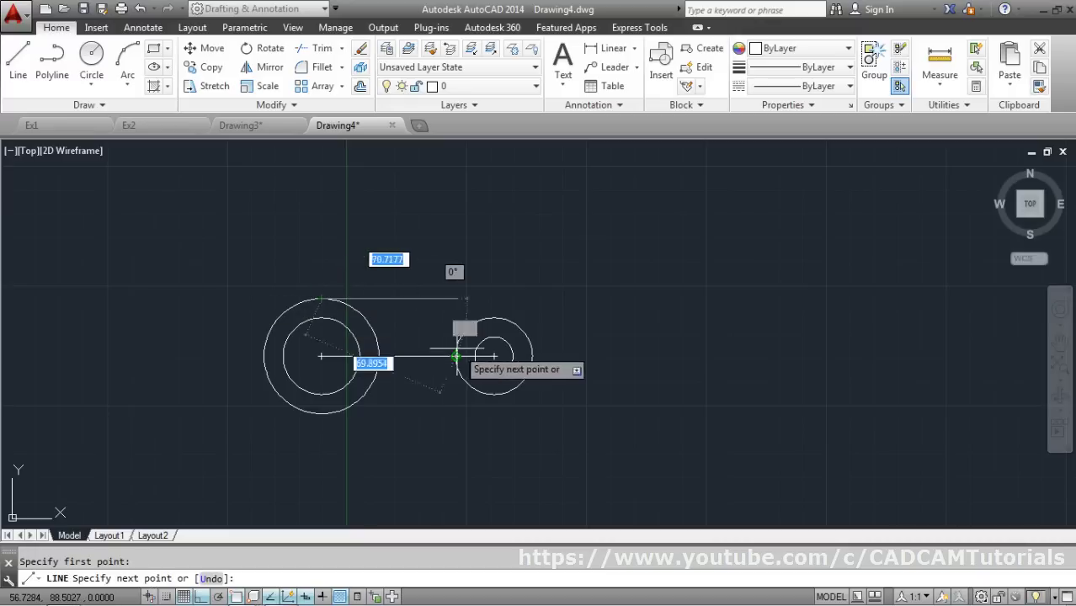
click(494, 318)
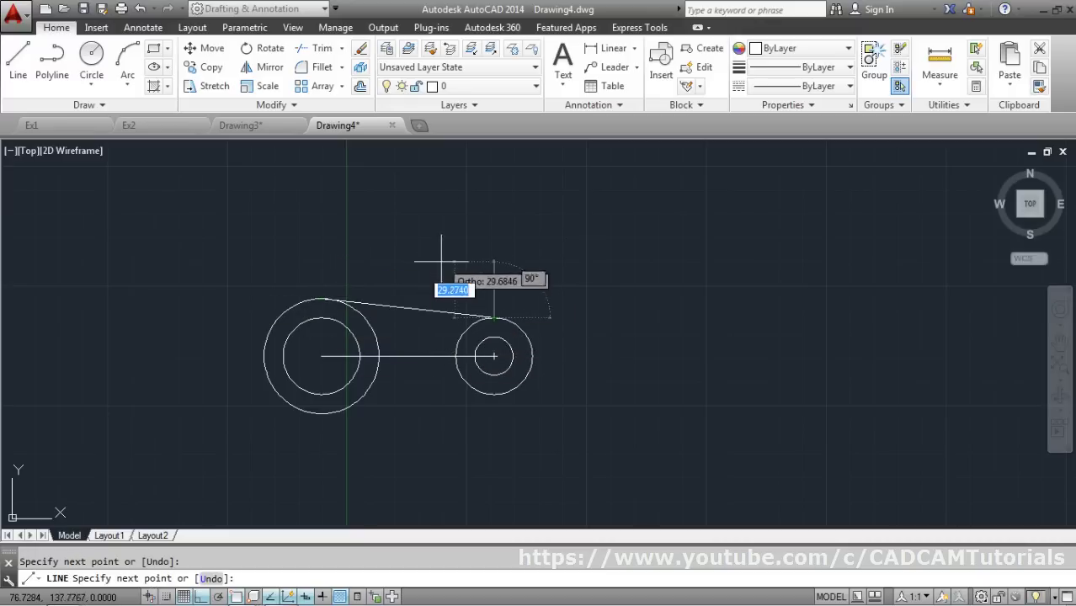
key(Return)
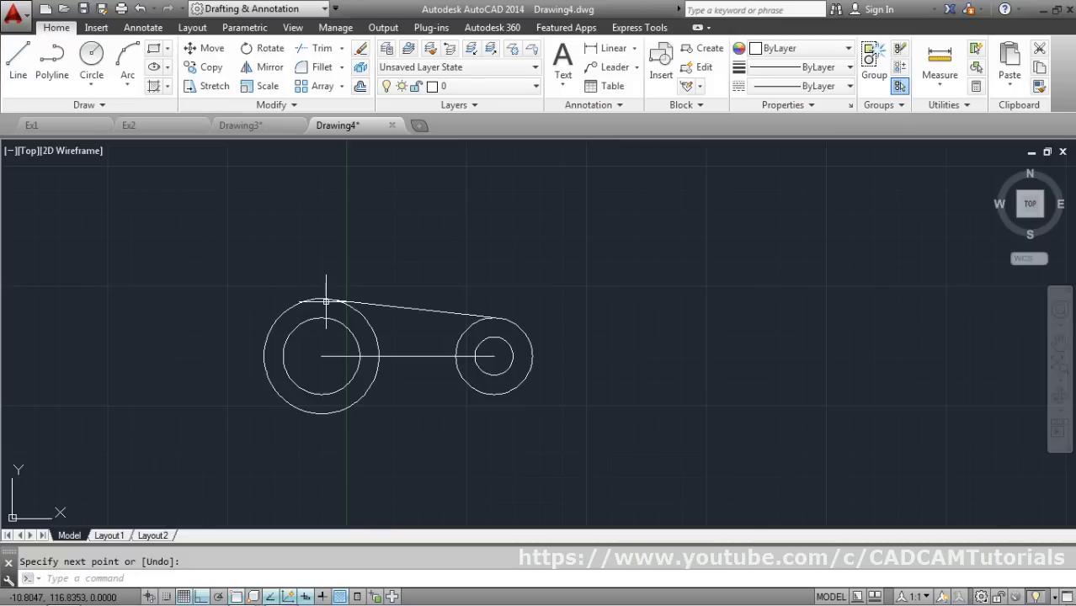
- Inspect where the quadrant-to-quadrant line meets the large outer circle, and erase that line
scroll(324, 291, up, 8)
scroll(315, 294, up, 2)
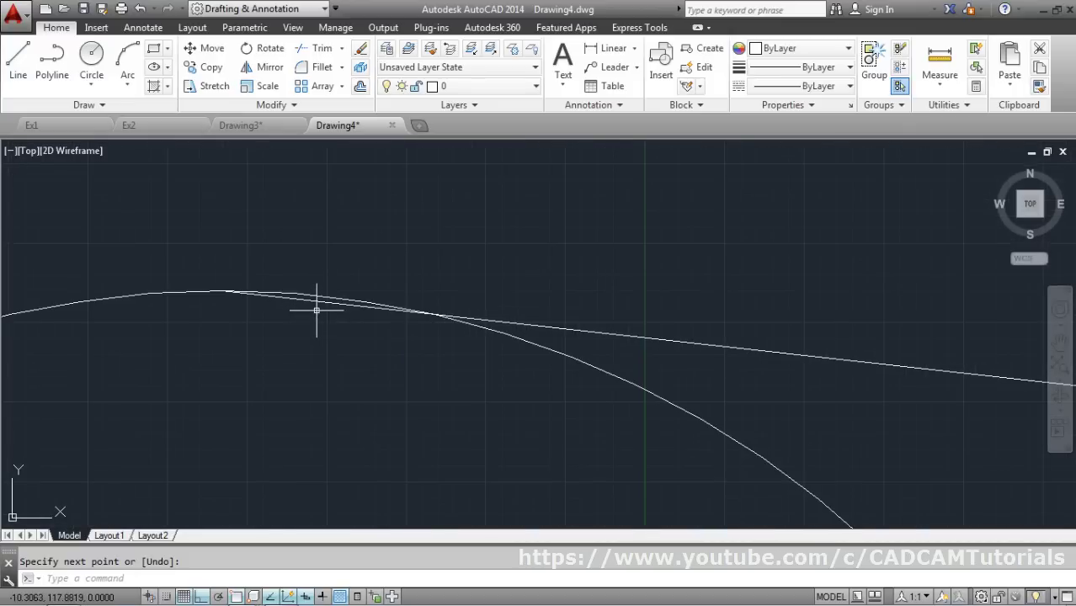
scroll(298, 301, up, 2)
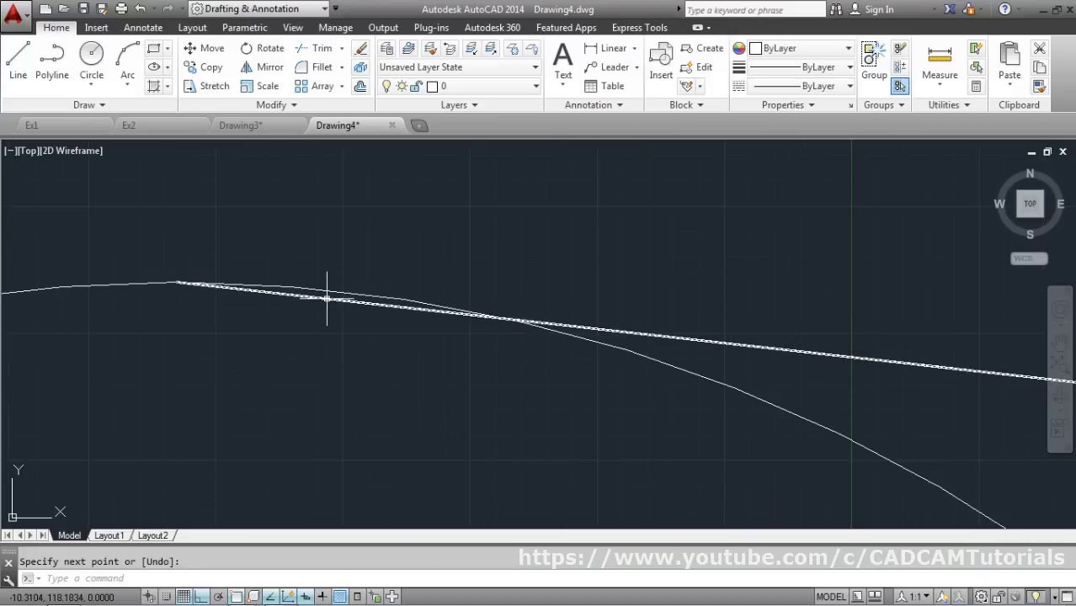
scroll(327, 297, down, 8)
scroll(362, 348, up, 2)
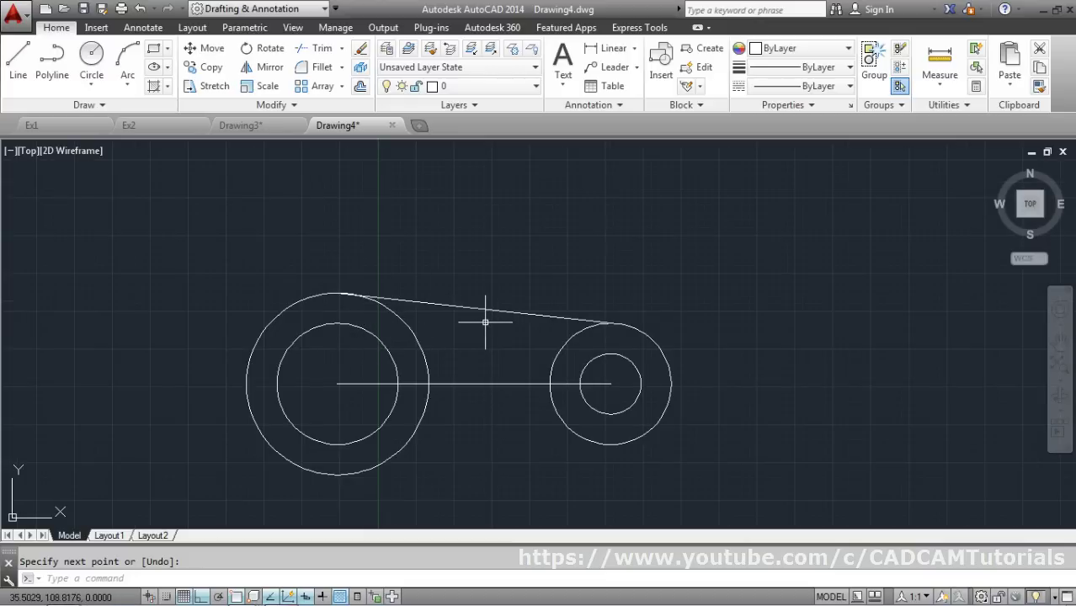
key(Return)
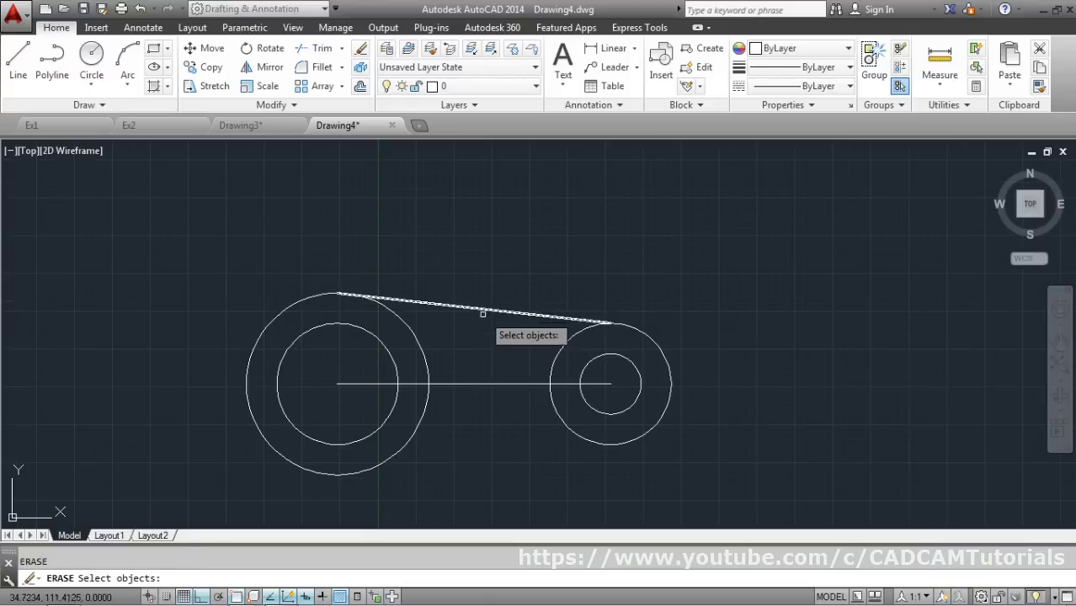
click(481, 311)
key(Return)
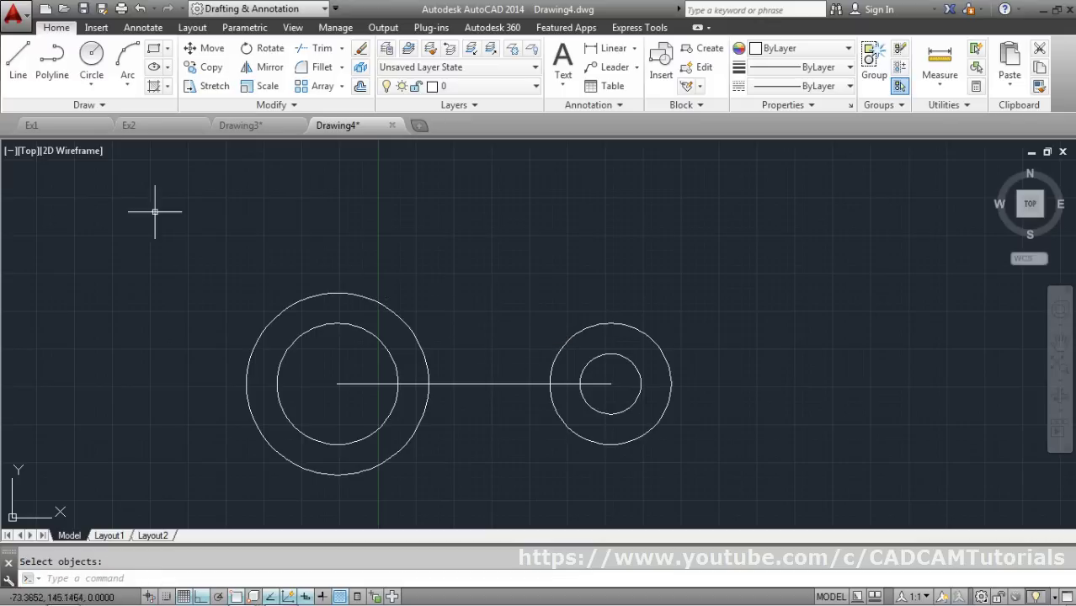
- Draw the upper connecting line from the radius 30 circle to the radius 20 outer circle using Tangent snaps at both ends
click(18, 63)
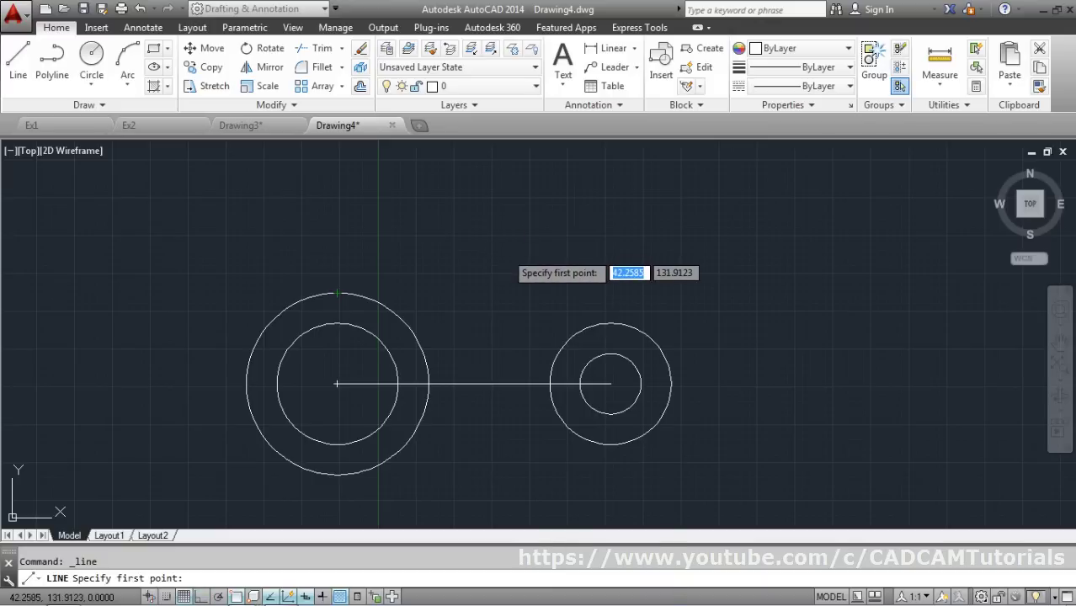
shift+right_click(508, 259)
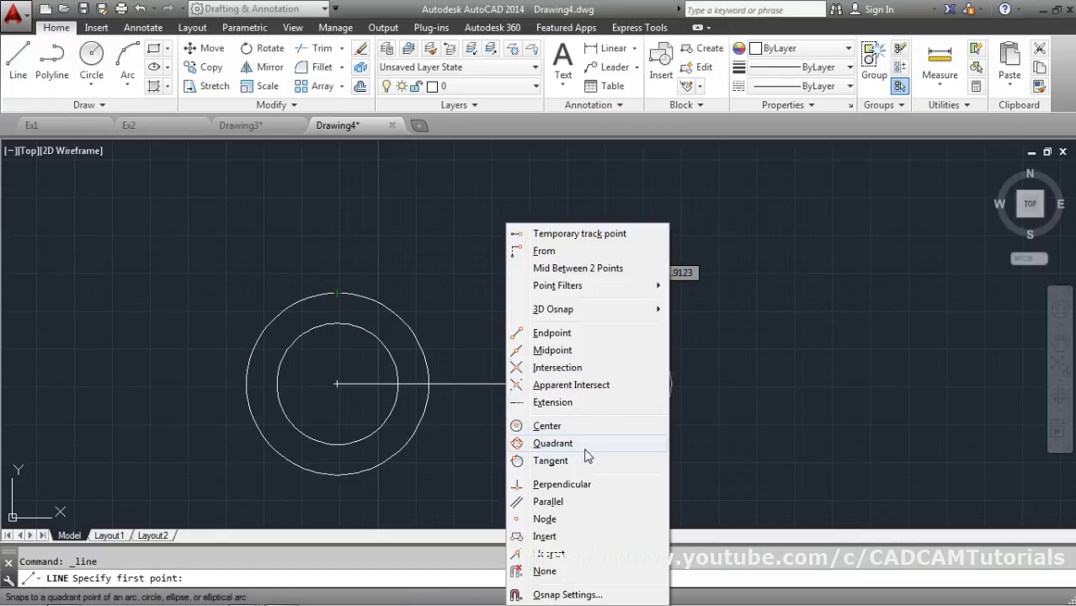
click(551, 461)
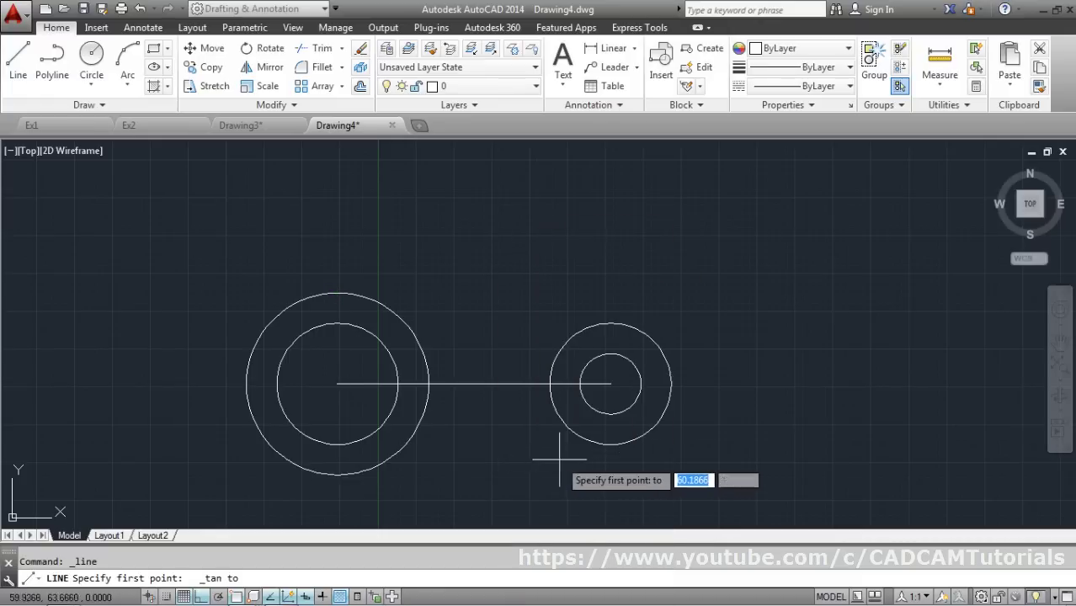
click(372, 301)
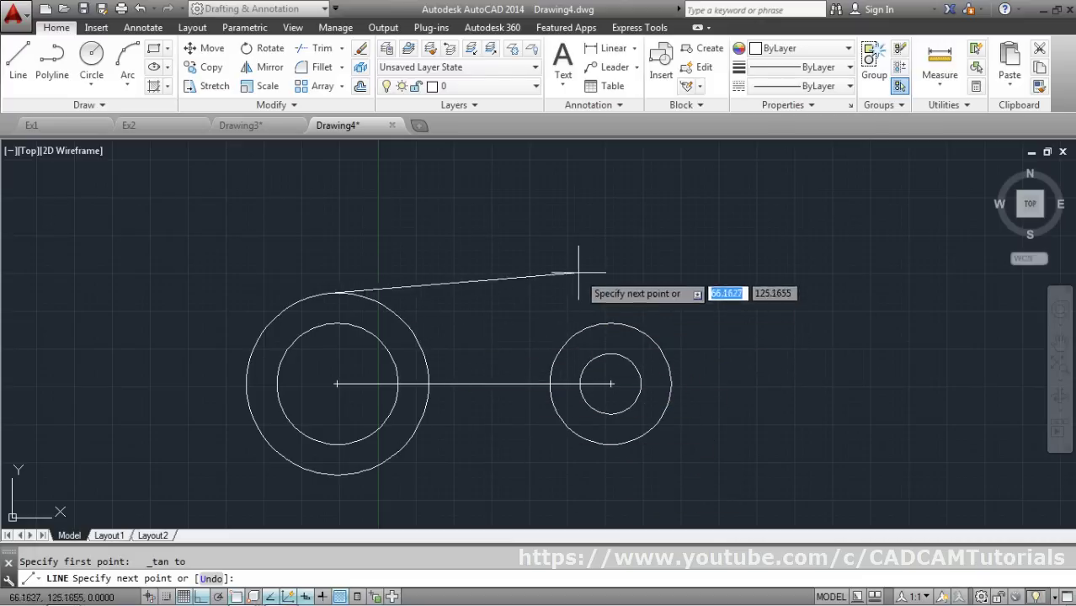
shift+right_click(585, 243)
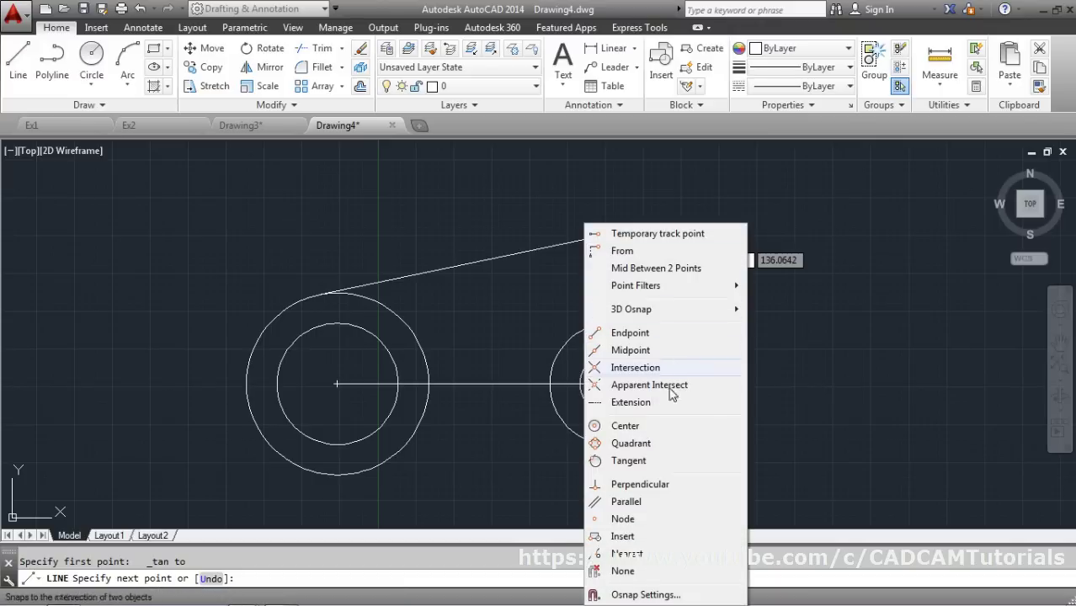
click(645, 461)
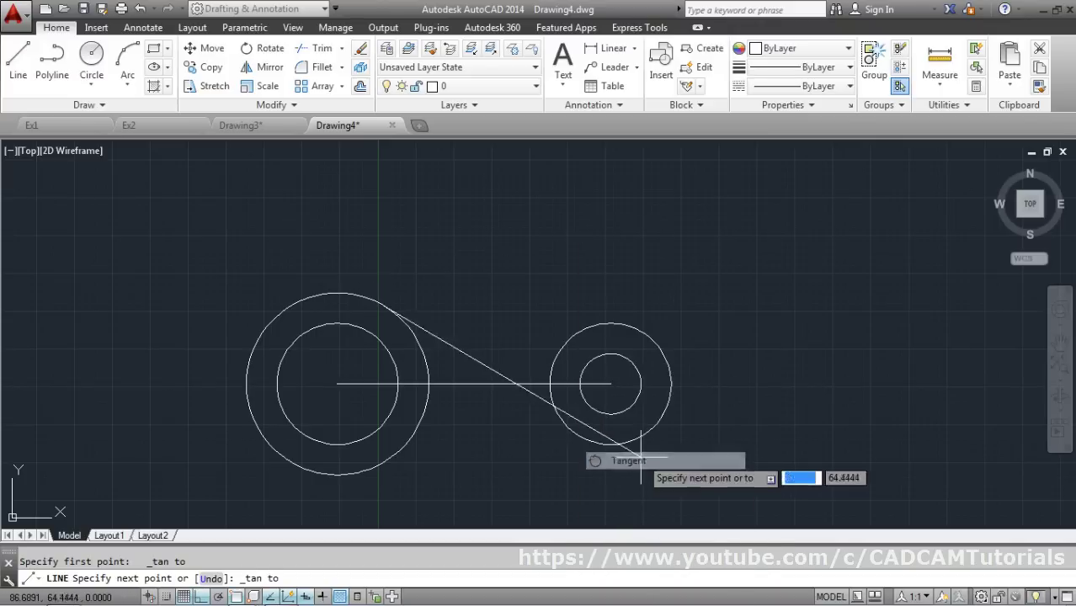
click(621, 323)
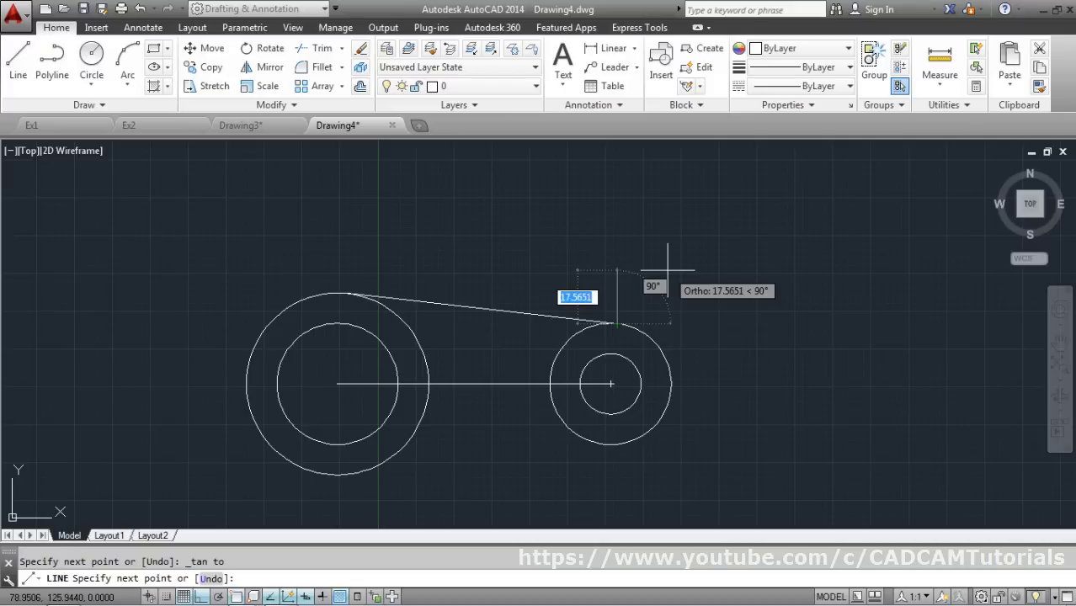
key(Return)
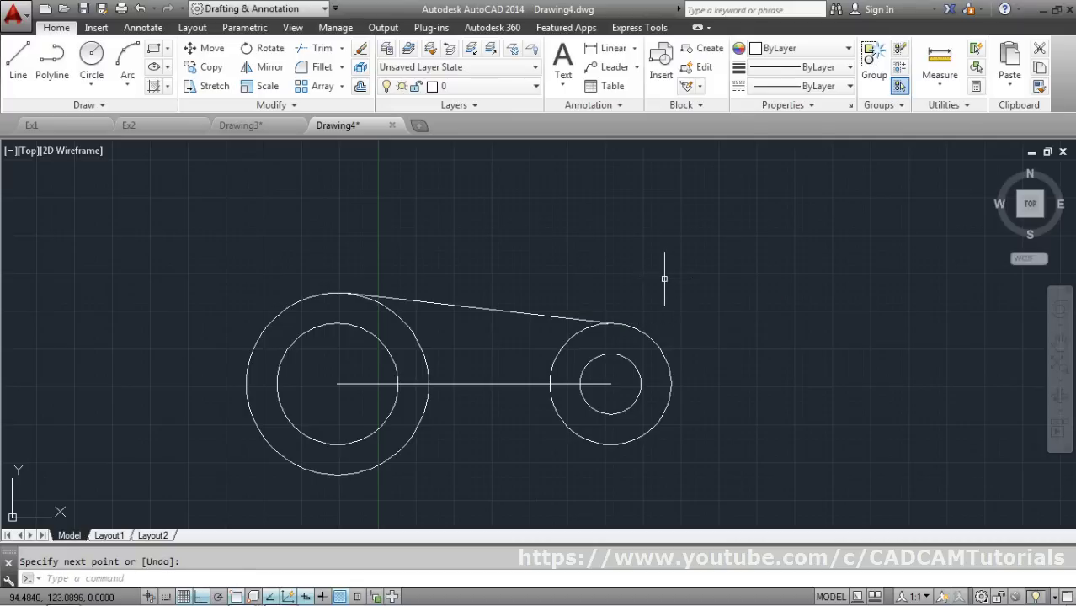
- Draw the lower connecting line between the undersides of the two outer circles with Tangent snaps at both ends
key(Return)
shift+right_click(487, 280)
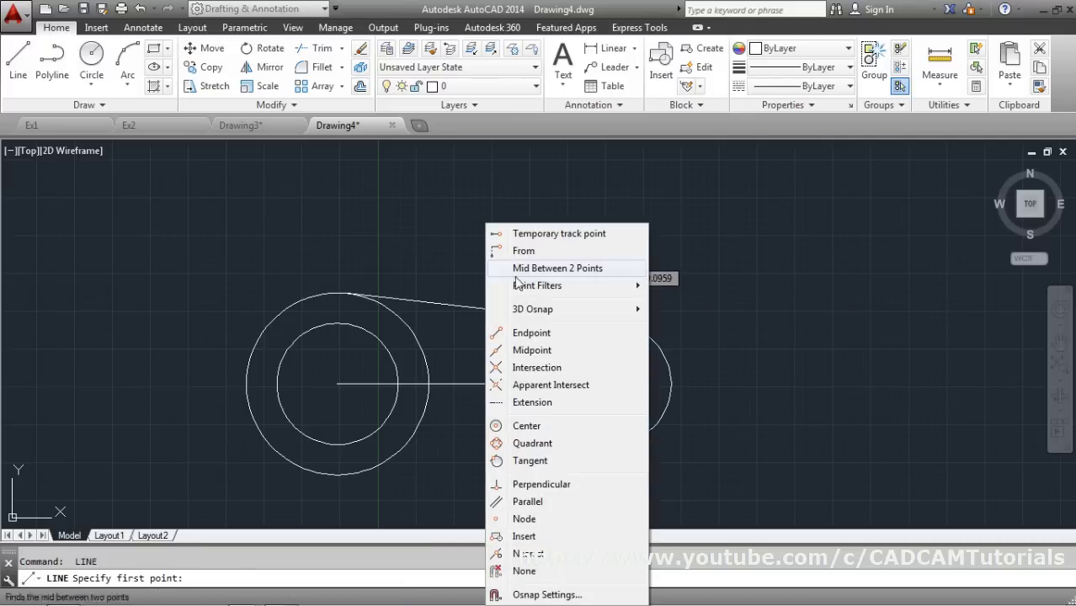
click(496, 462)
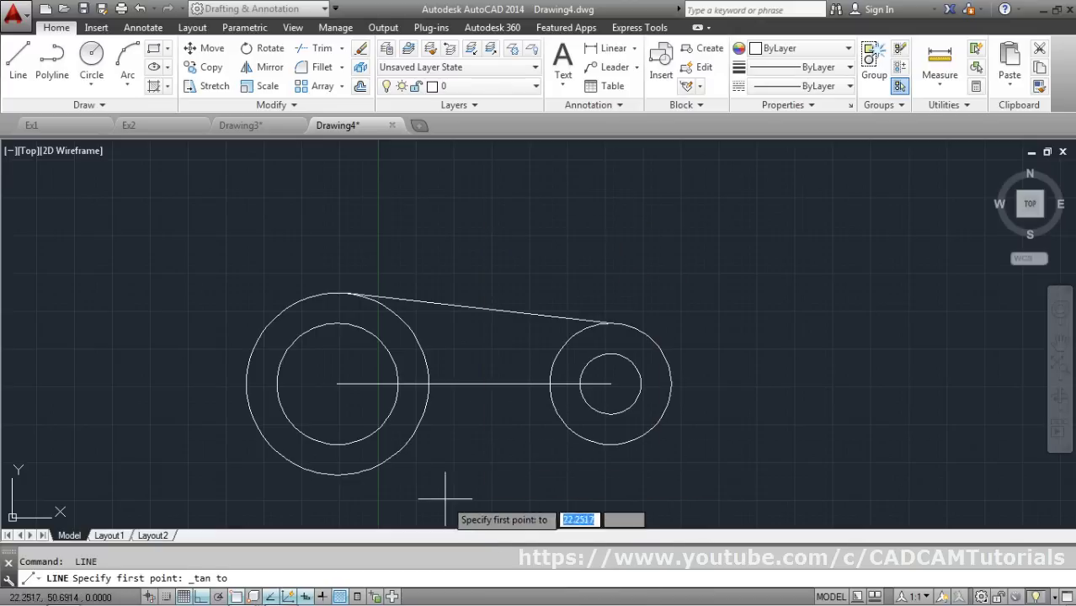
click(353, 469)
shift+right_click(518, 440)
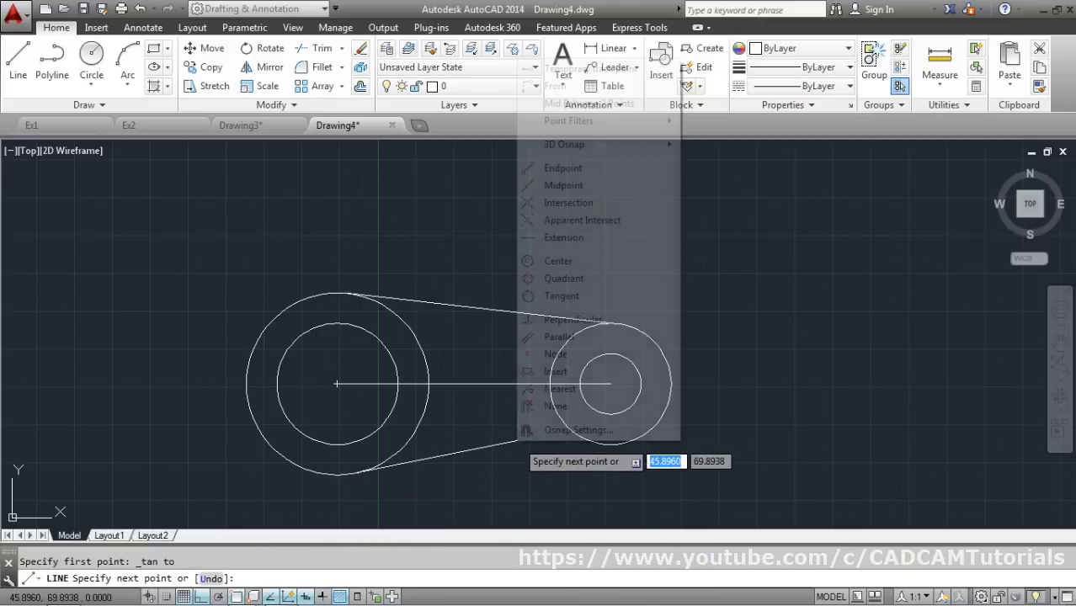
click(557, 295)
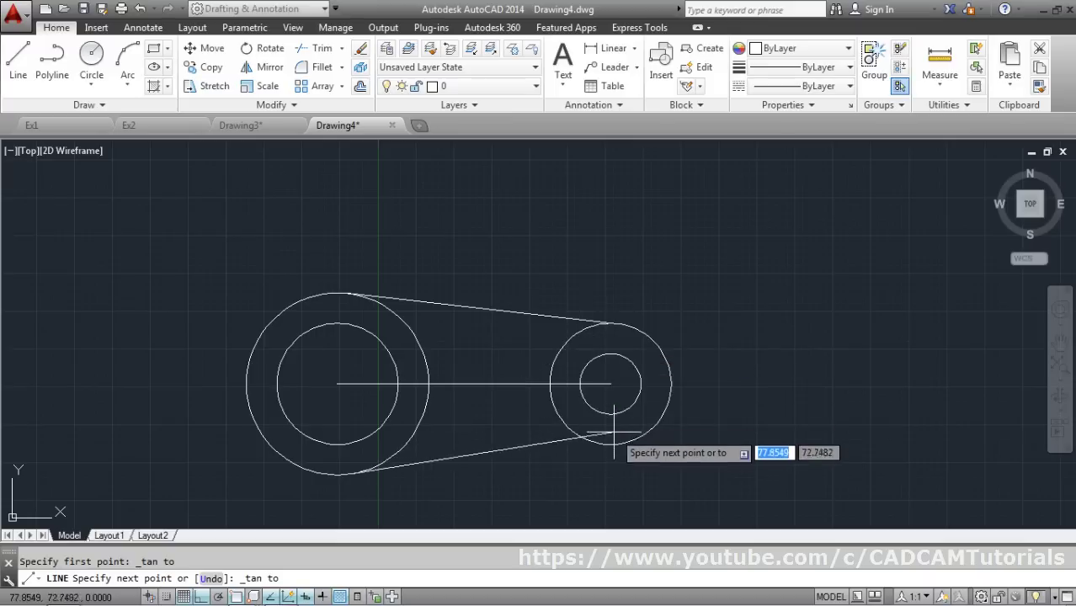
click(647, 425)
key(Return)
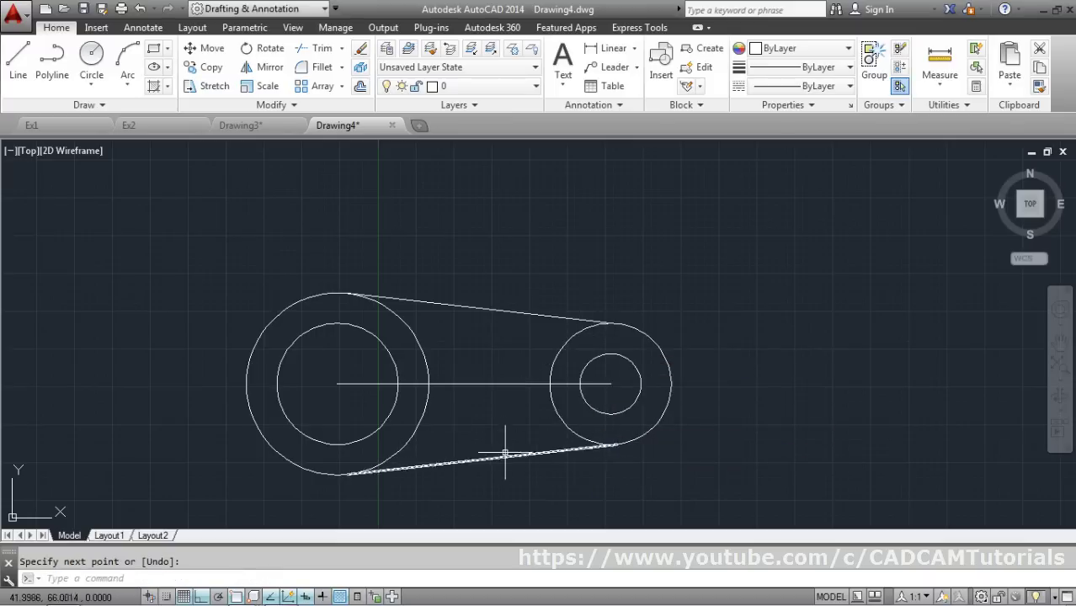
- Erase the horizontal centre line joining the two circle centres and minimise AutoCAD to show the desktop
click(360, 51)
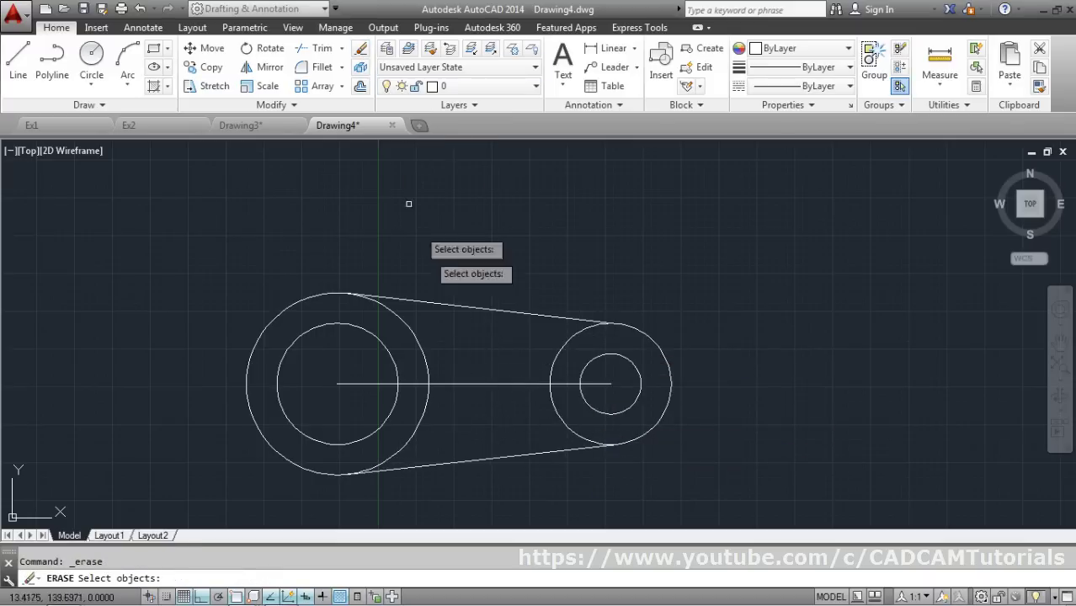
click(481, 383)
click(469, 395)
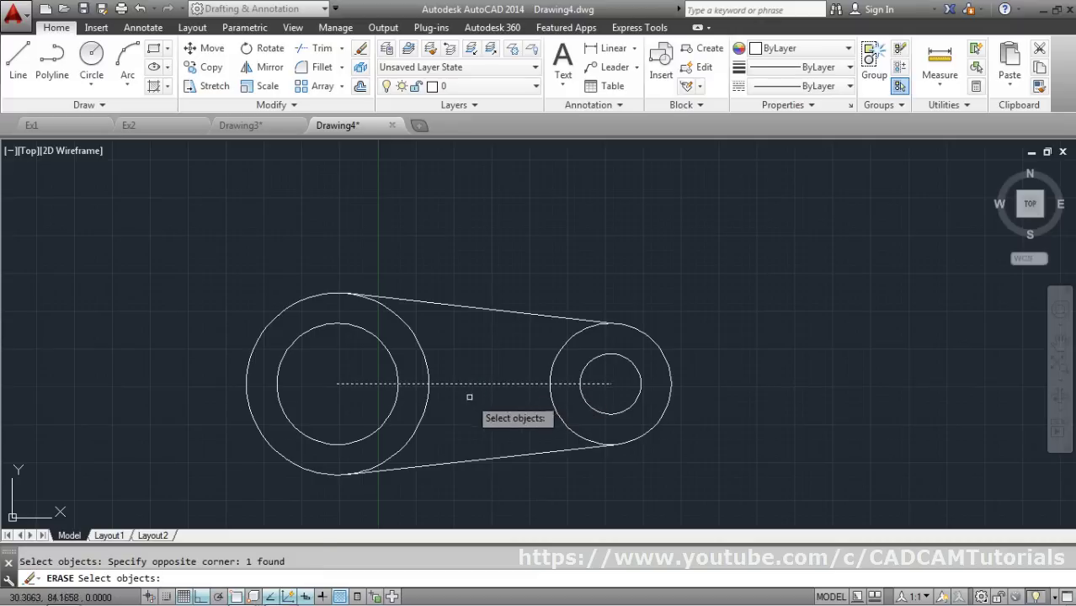
key(Return)
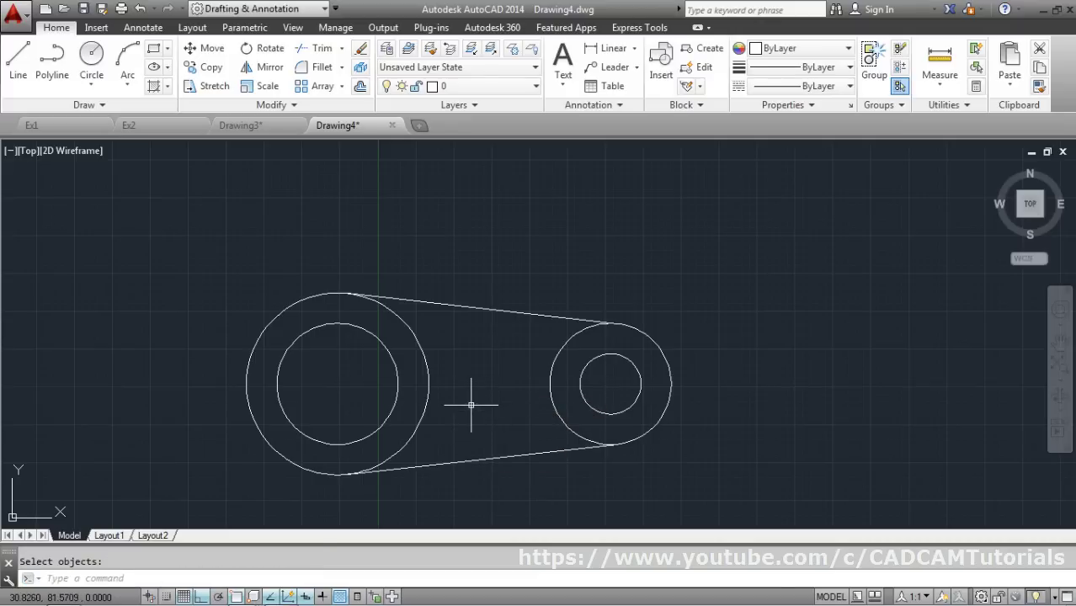
click(1043, 12)
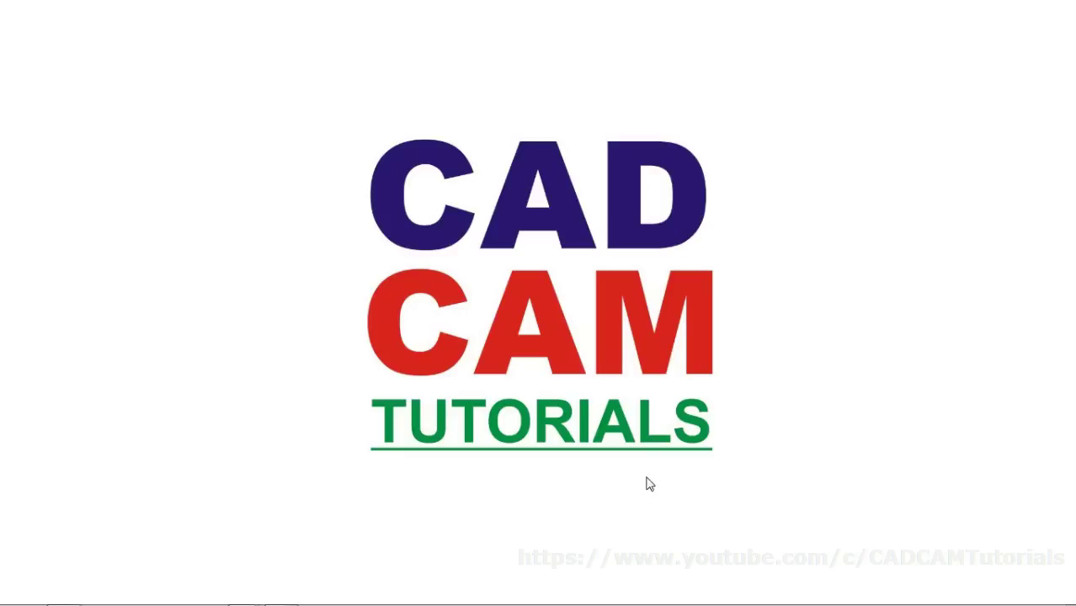
mouse_move(637, 603)
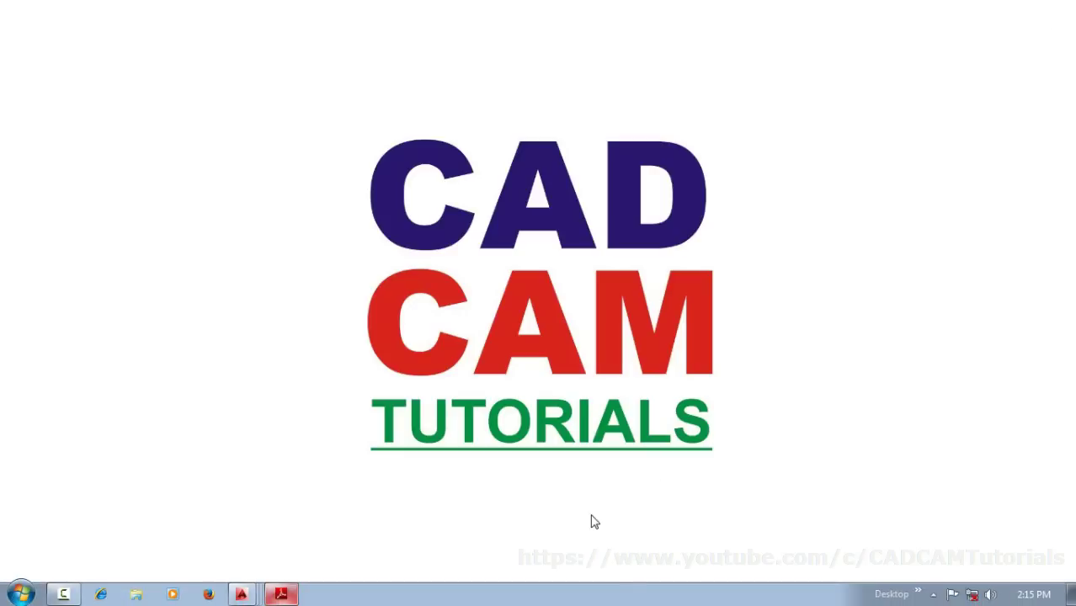